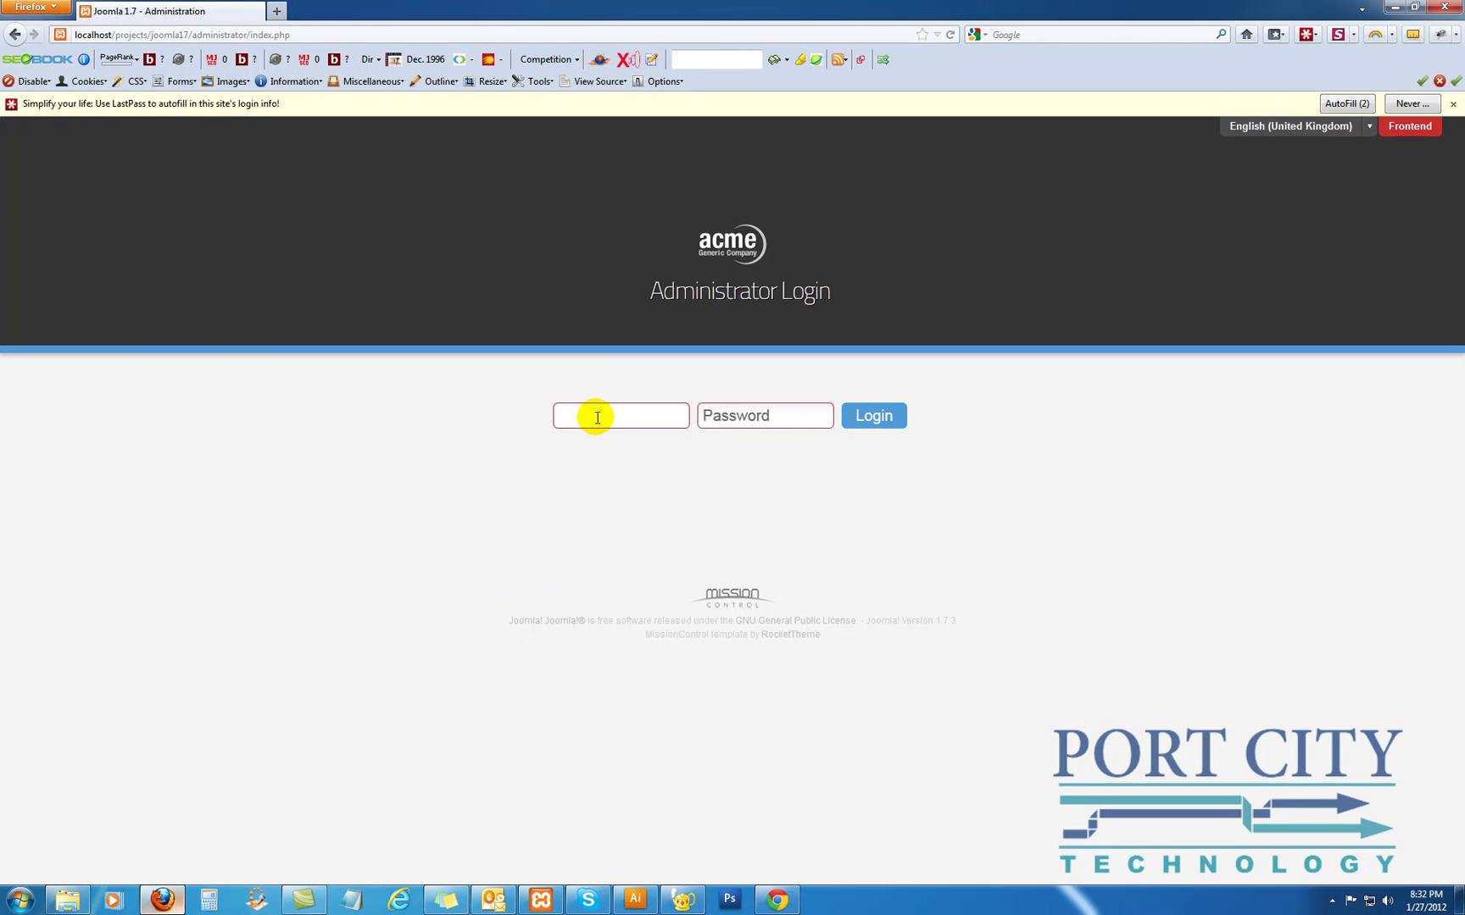
Log in to the administrator with the admin username and password
type("admin")
key("Tab")
type("12345678")
key("Return")
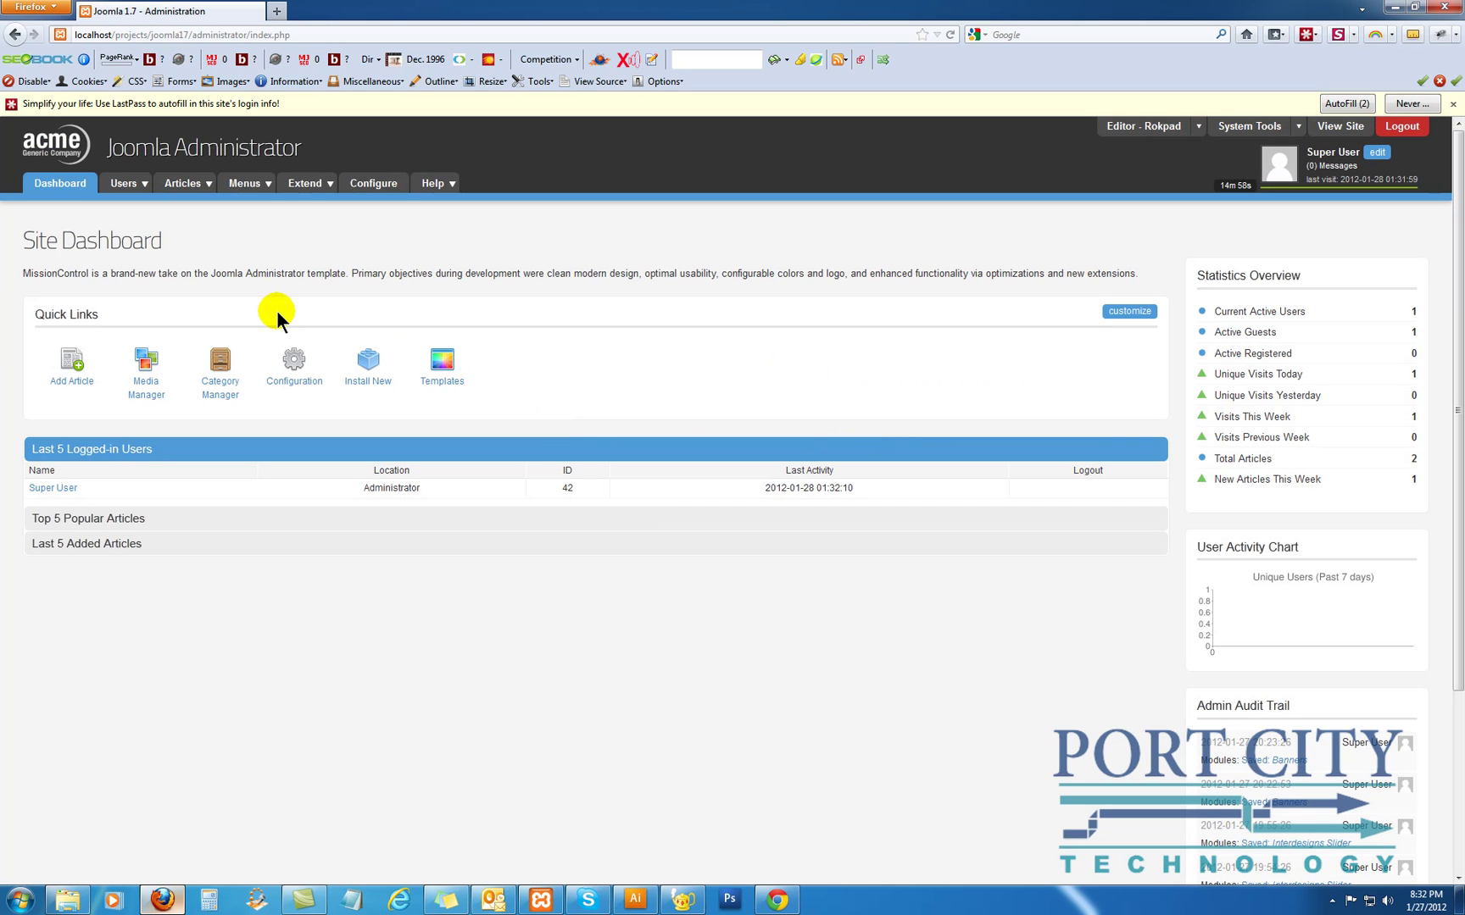
Open the Banner Manager clients list via Extend > Banners > Clients
mouse_move(310, 188)
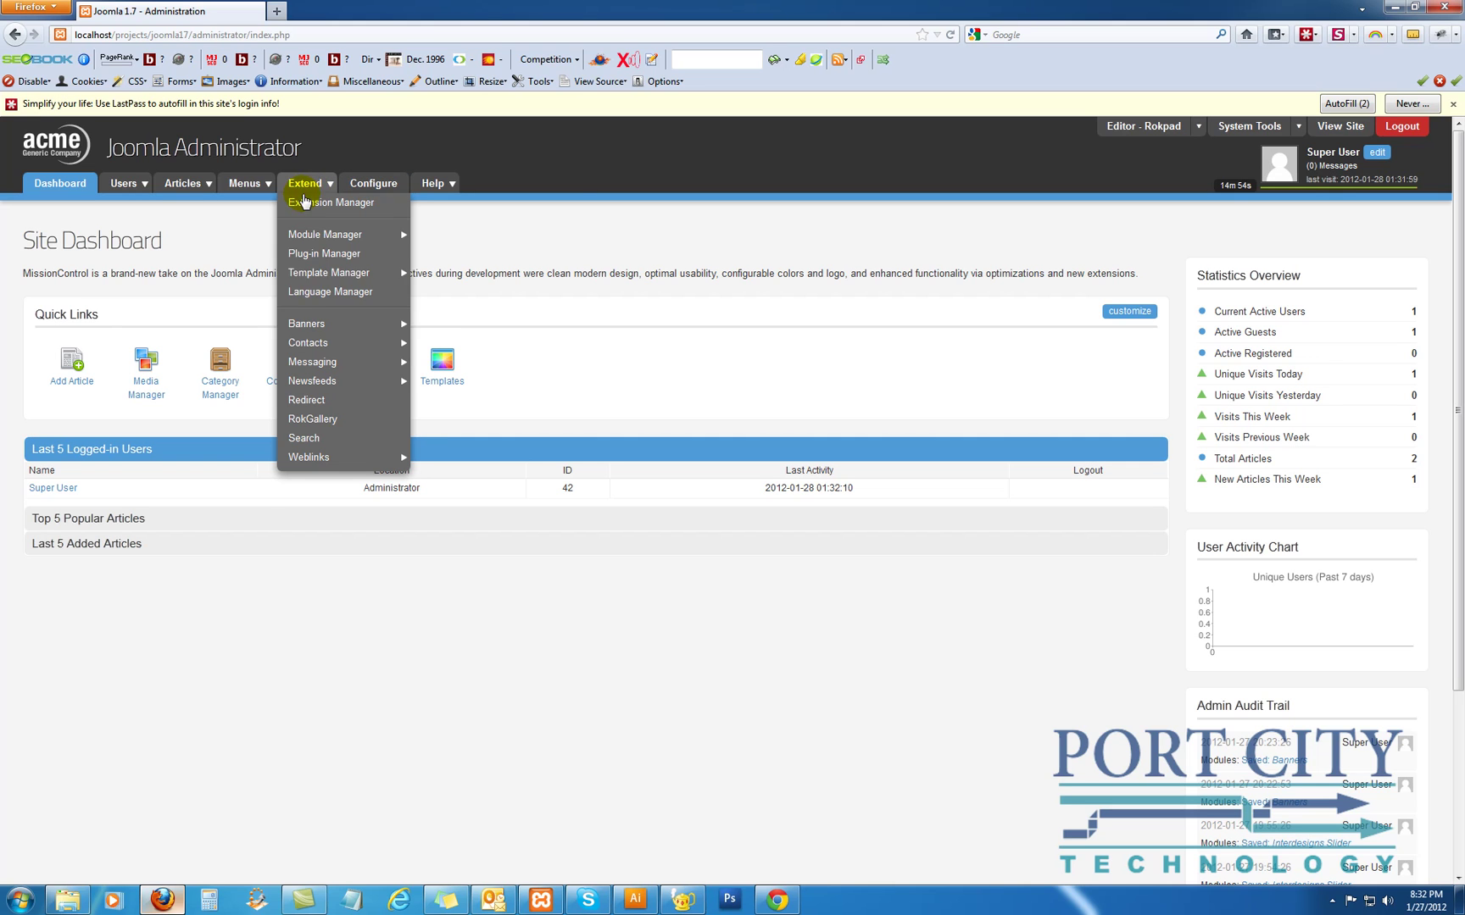
mouse_move(309, 323)
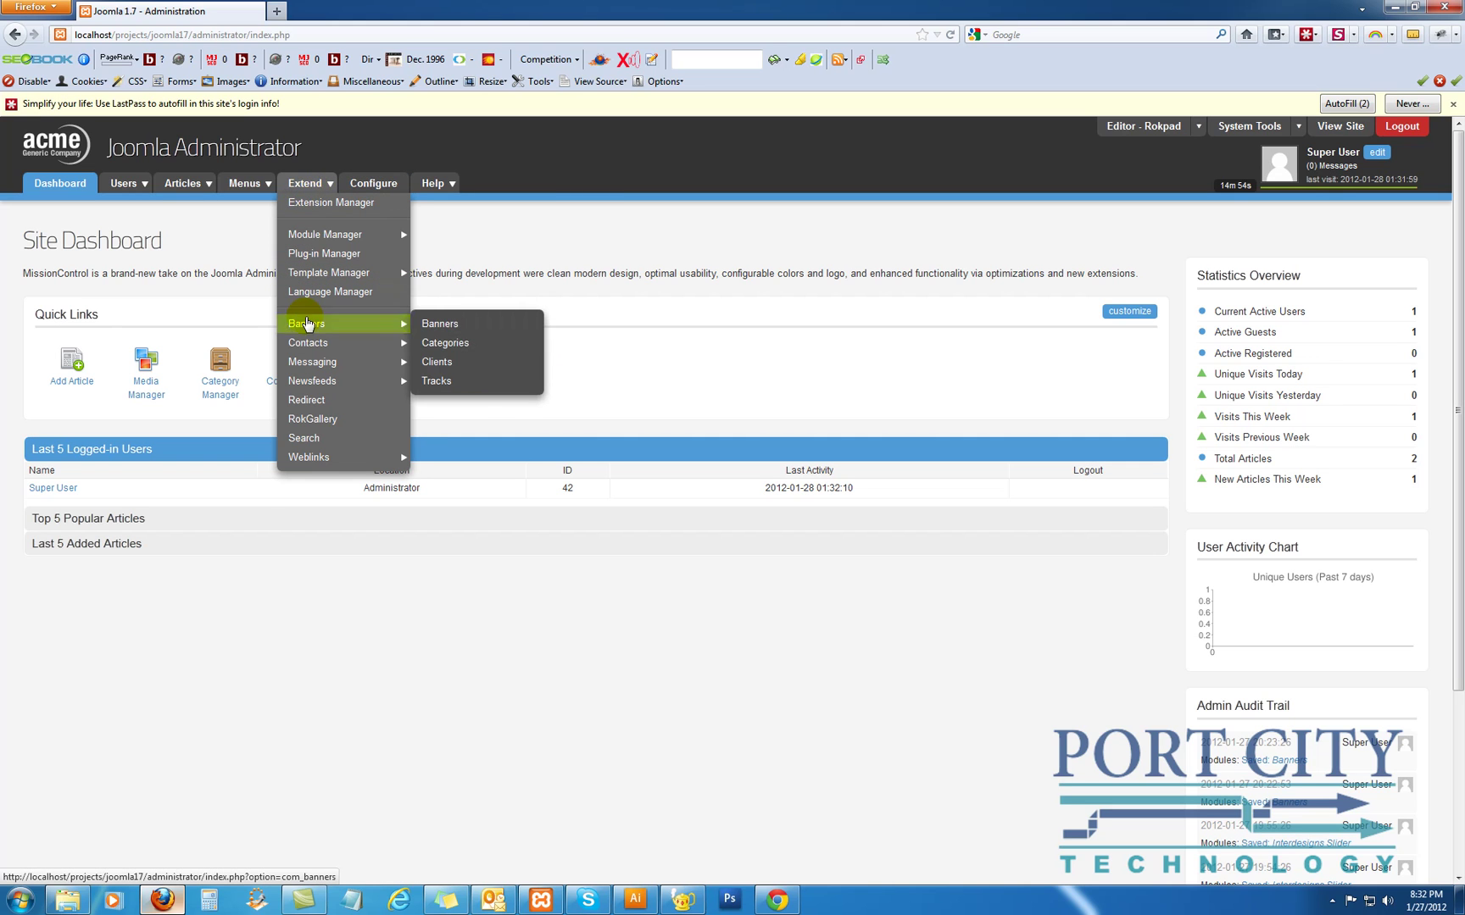
left_click(435, 365)
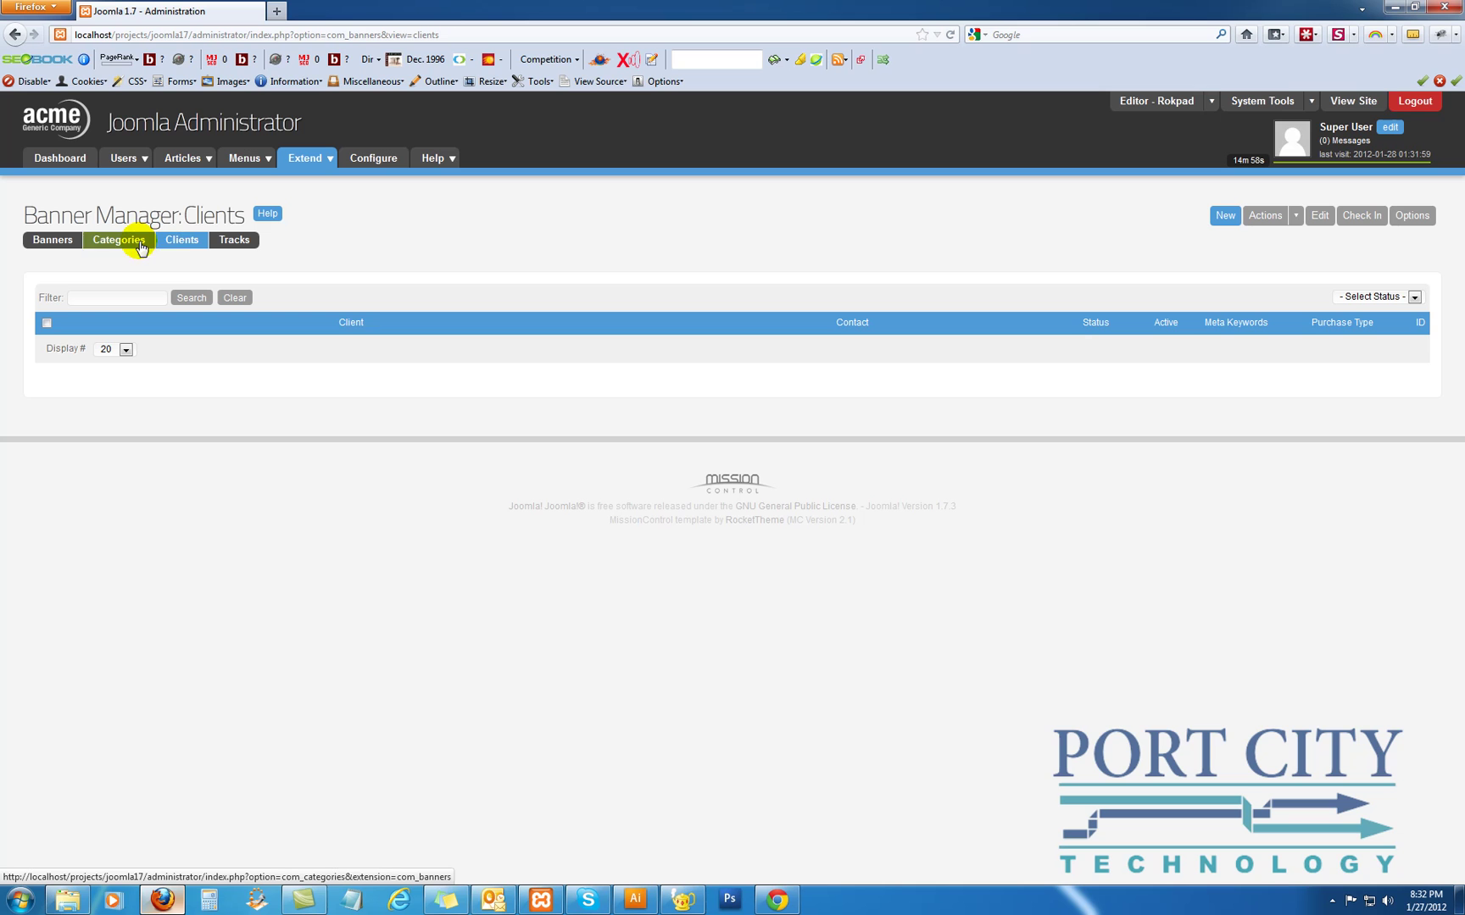
Start a new banner client named Port City Technology
left_click(1223, 217)
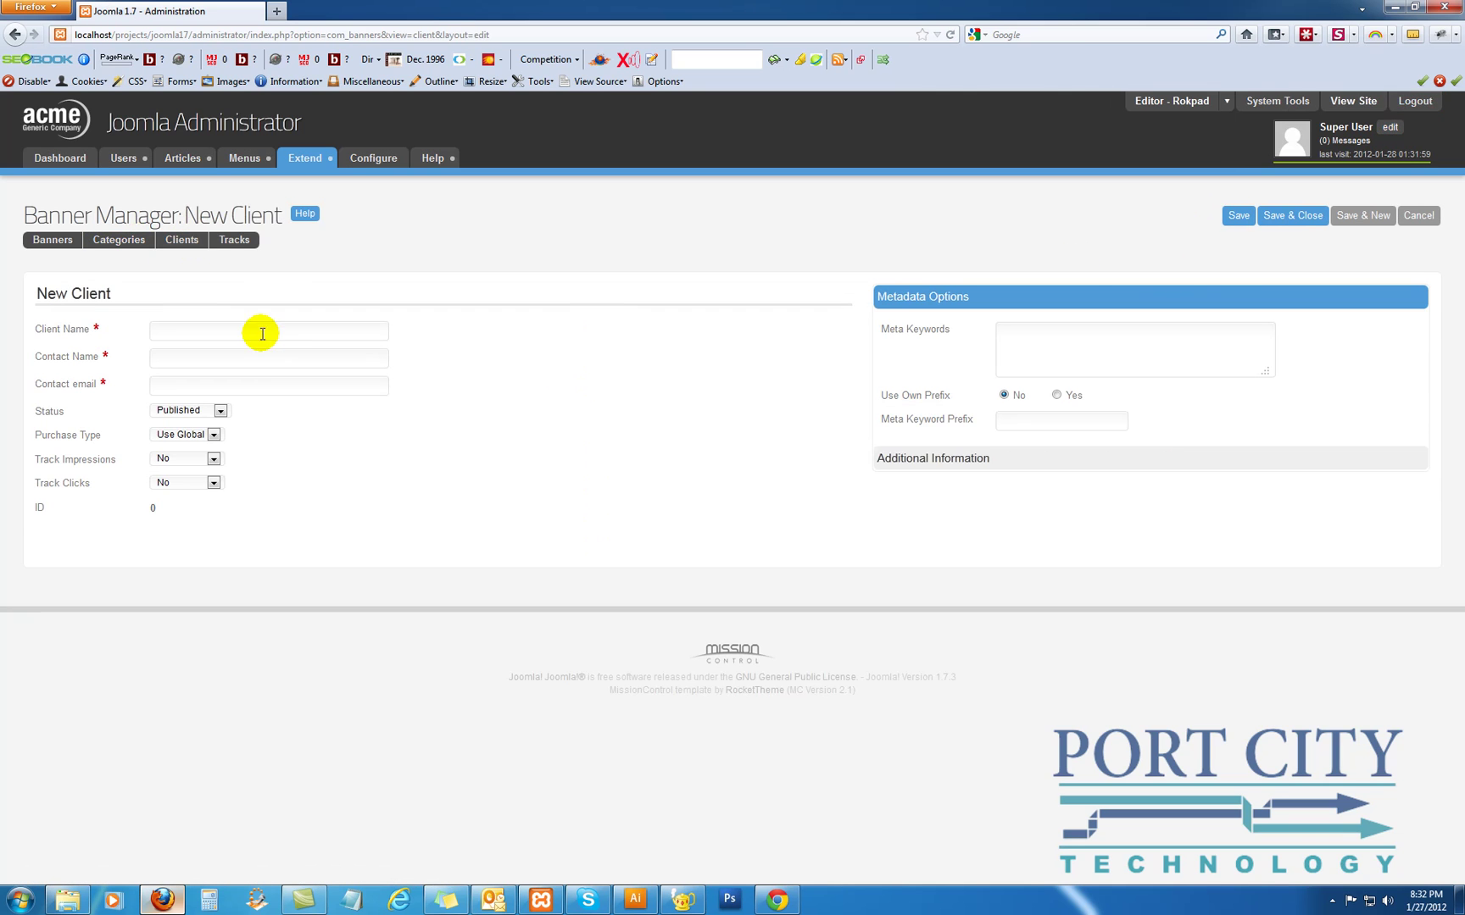
left_click(263, 334)
type("Port")
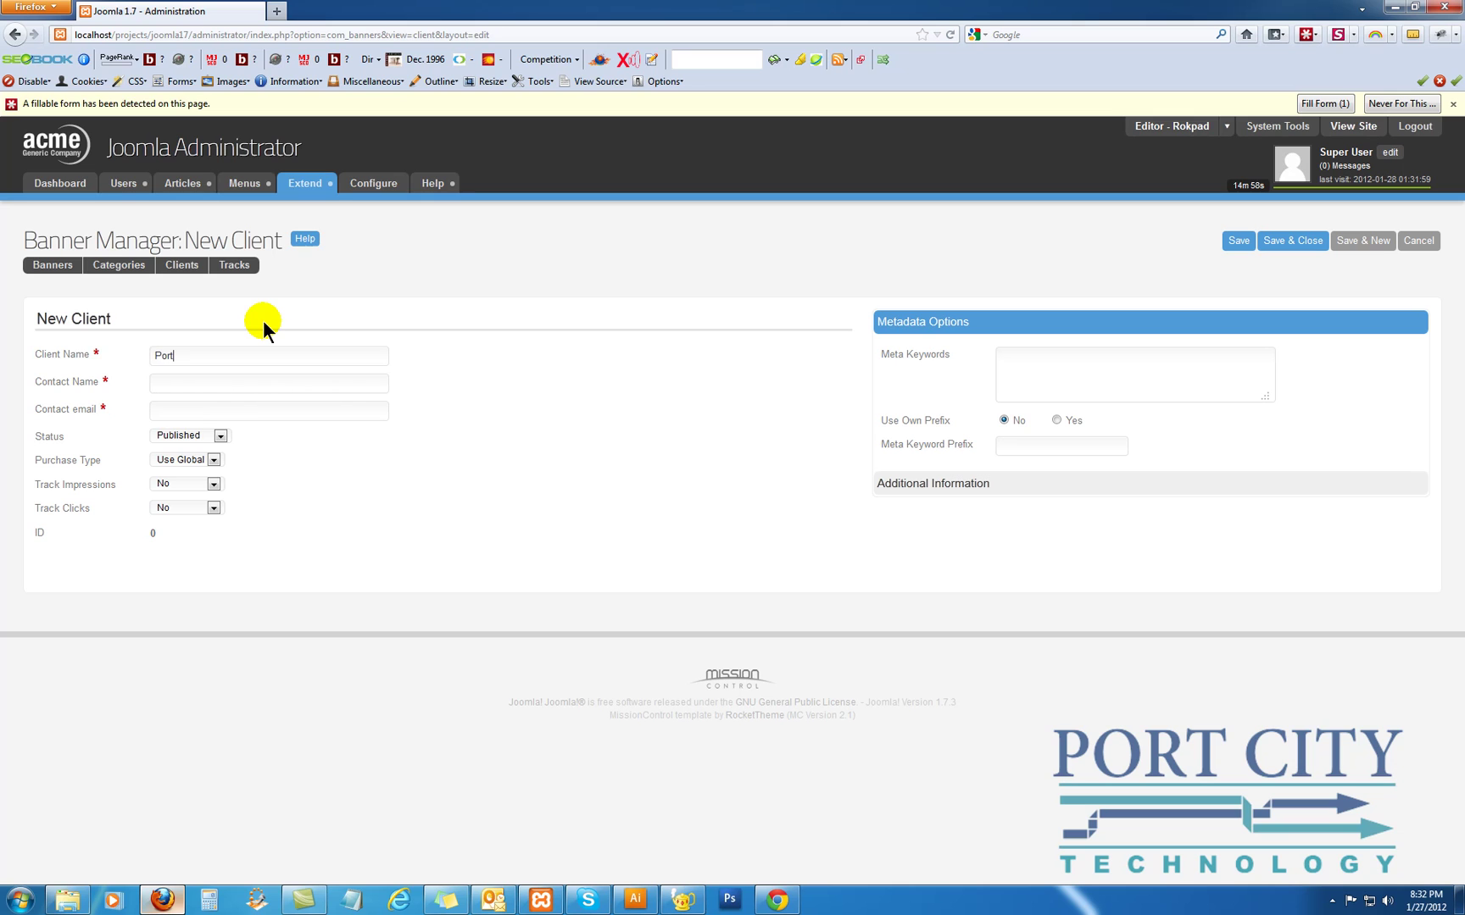
type(" City Technology")
Fill in the contact's e-mail and name, fixing the e-mail typed into the name field
key("Tab")
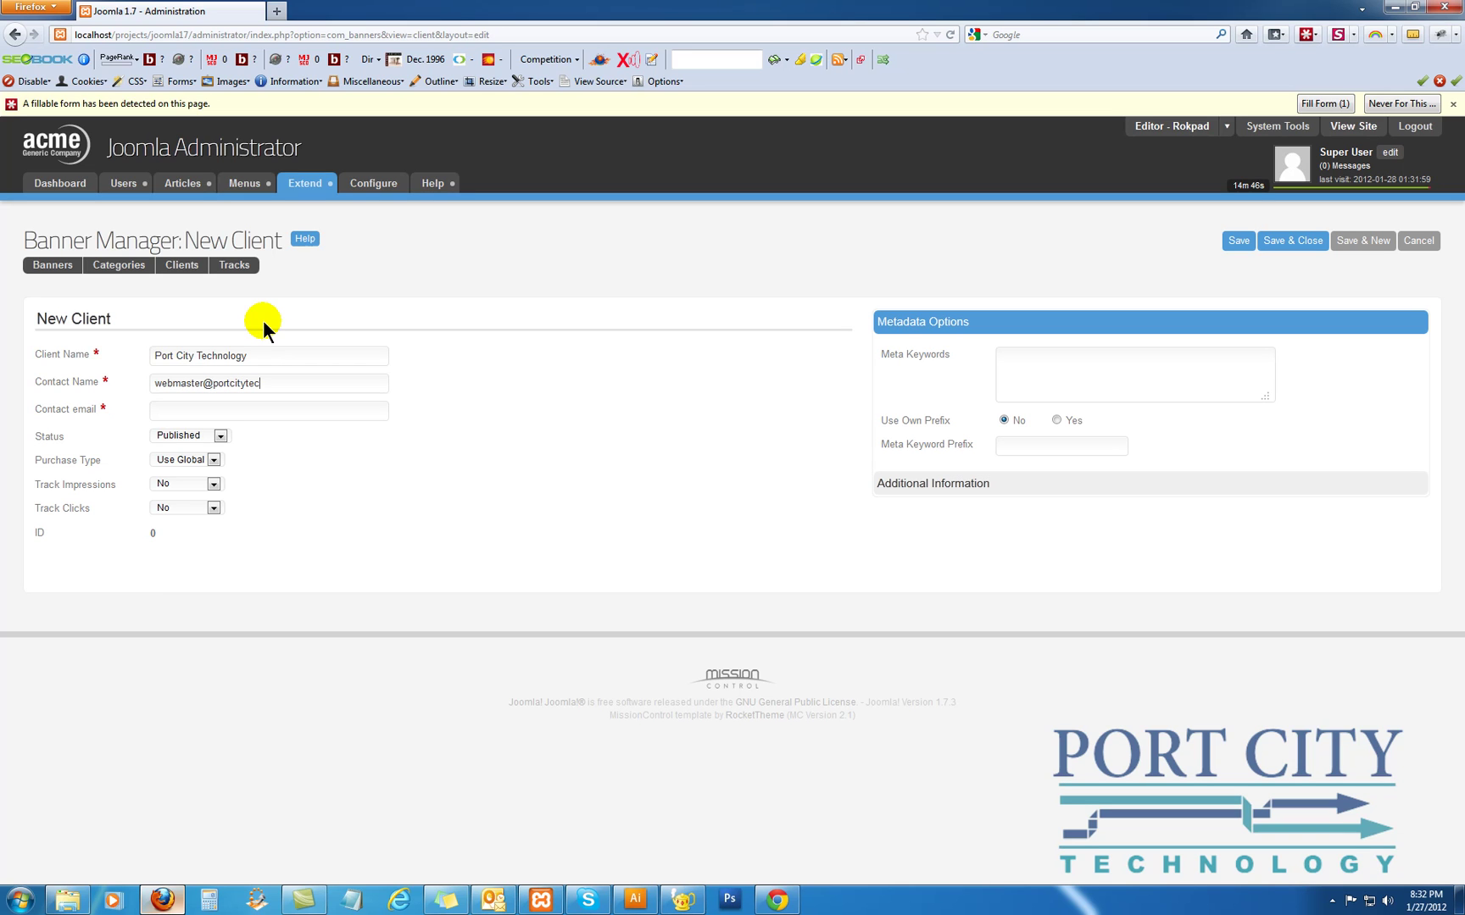
key("Tab")
left_click_drag(316, 383, 258, 404)
left_click(160, 380)
left_click(164, 382)
triple_click(229, 380)
left_click(222, 382)
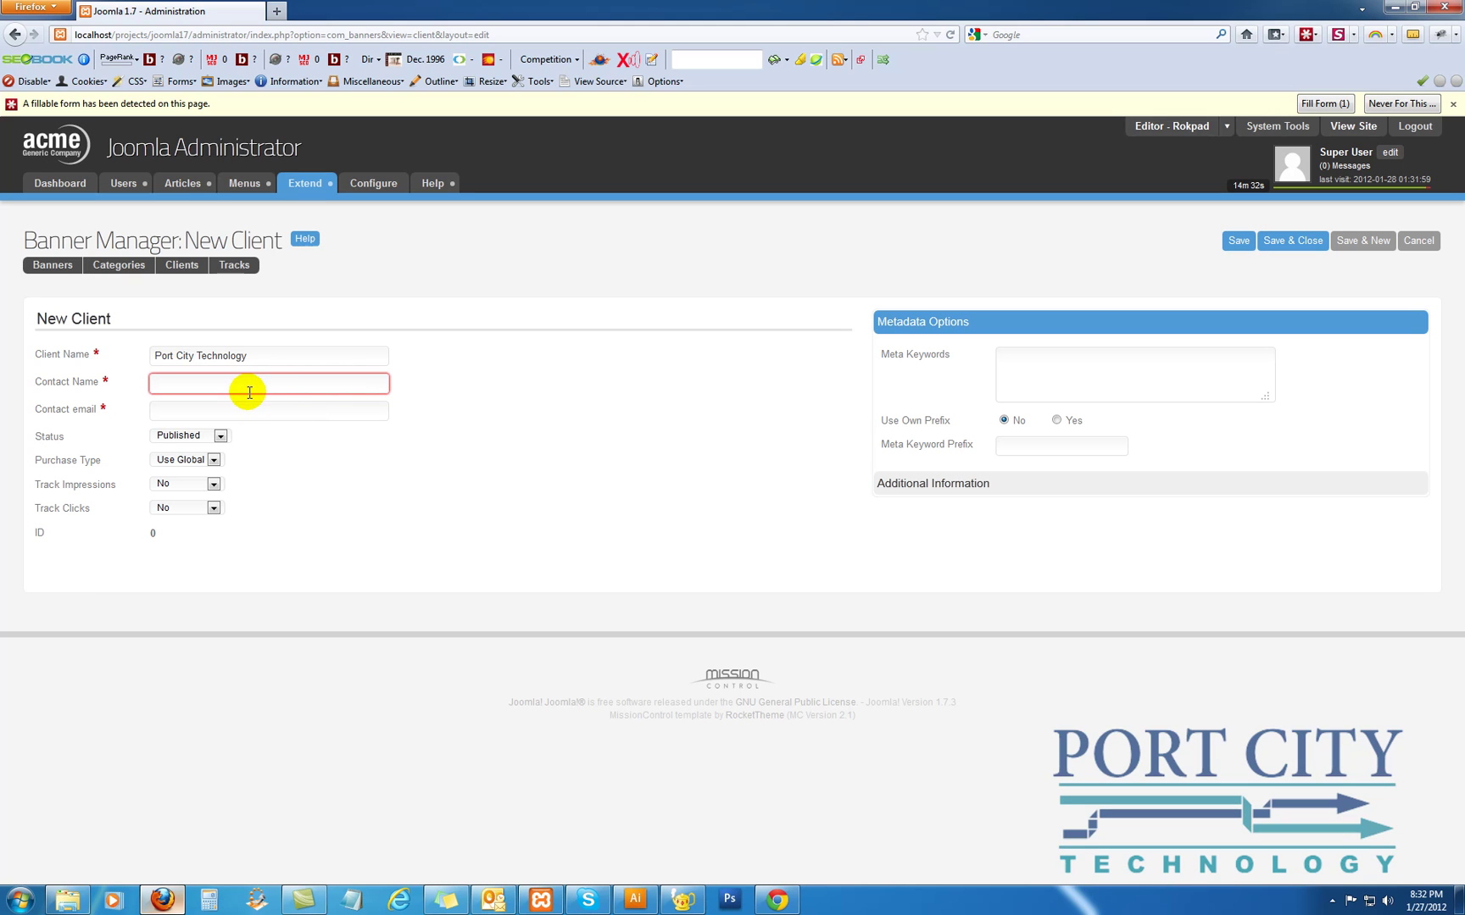
left_click(248, 391)
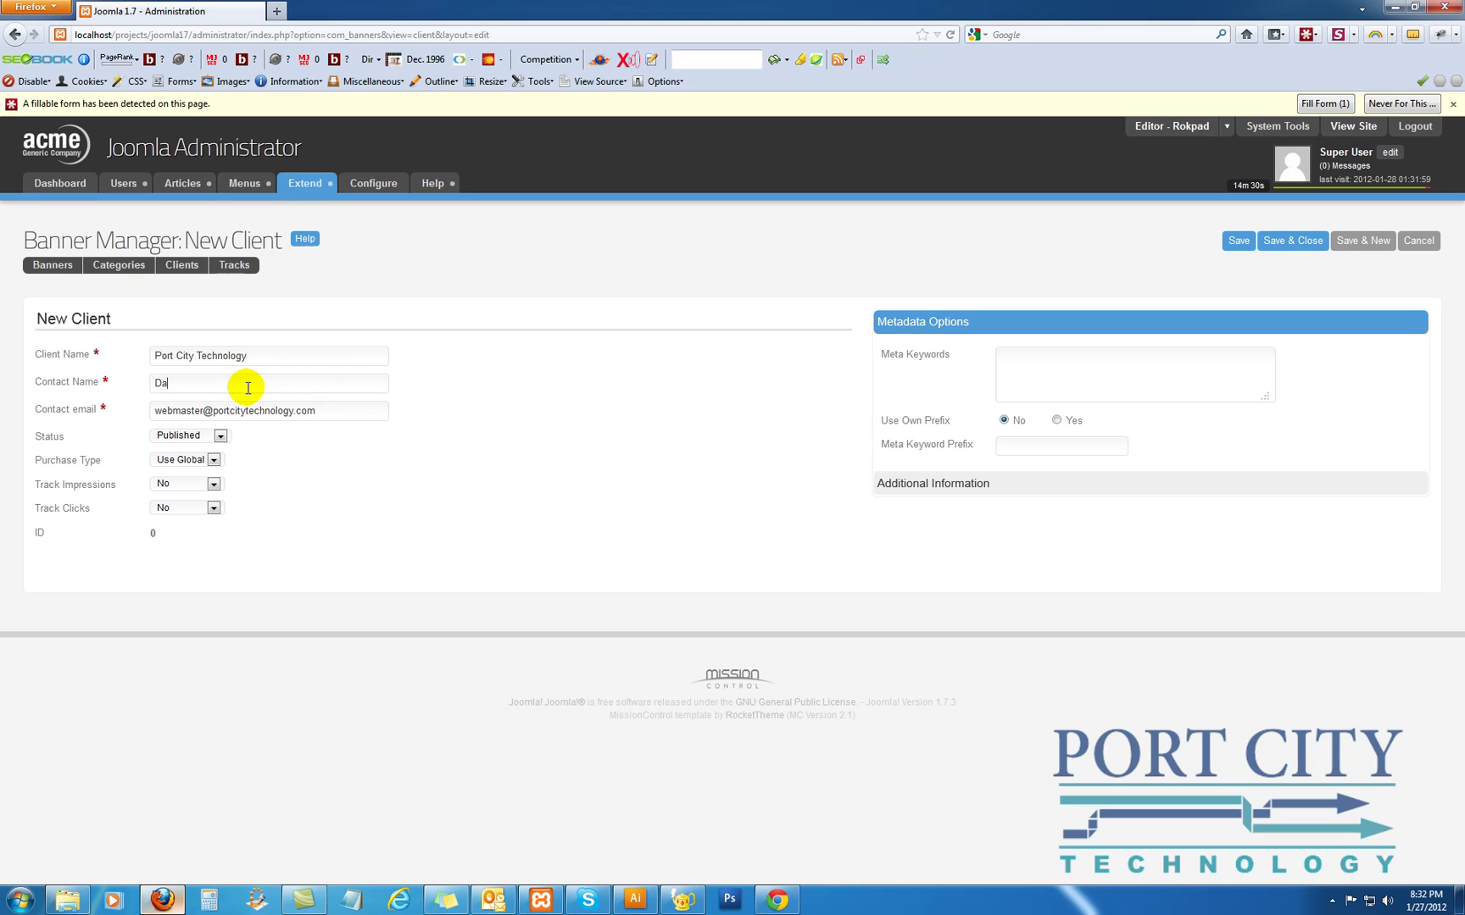
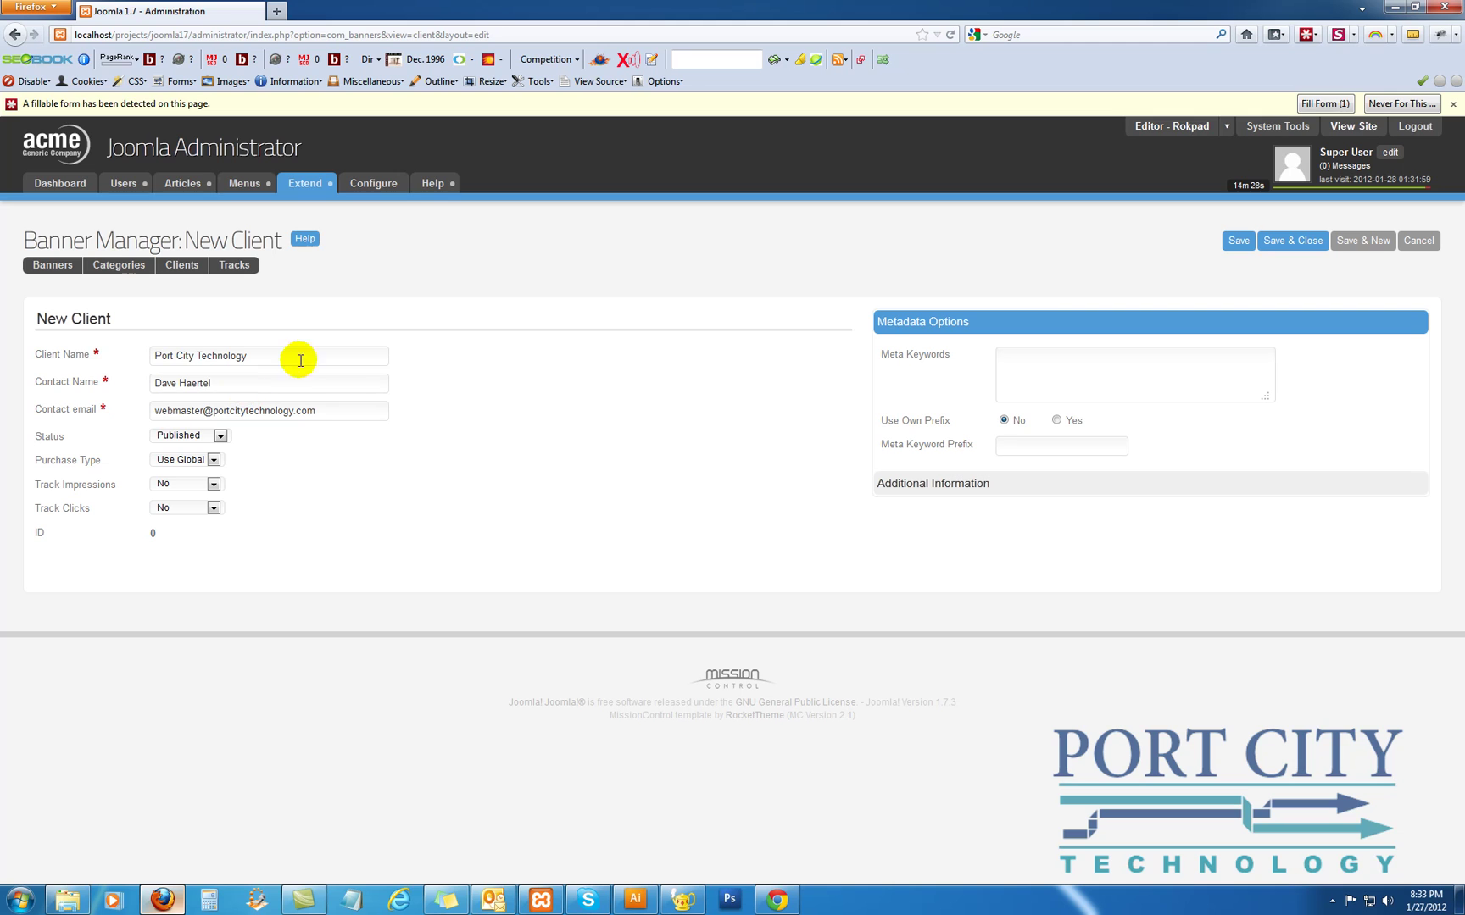
Add meta keywords 'Technology, Open Source, Joomla, Web Design' and save the client
left_click(1036, 352)
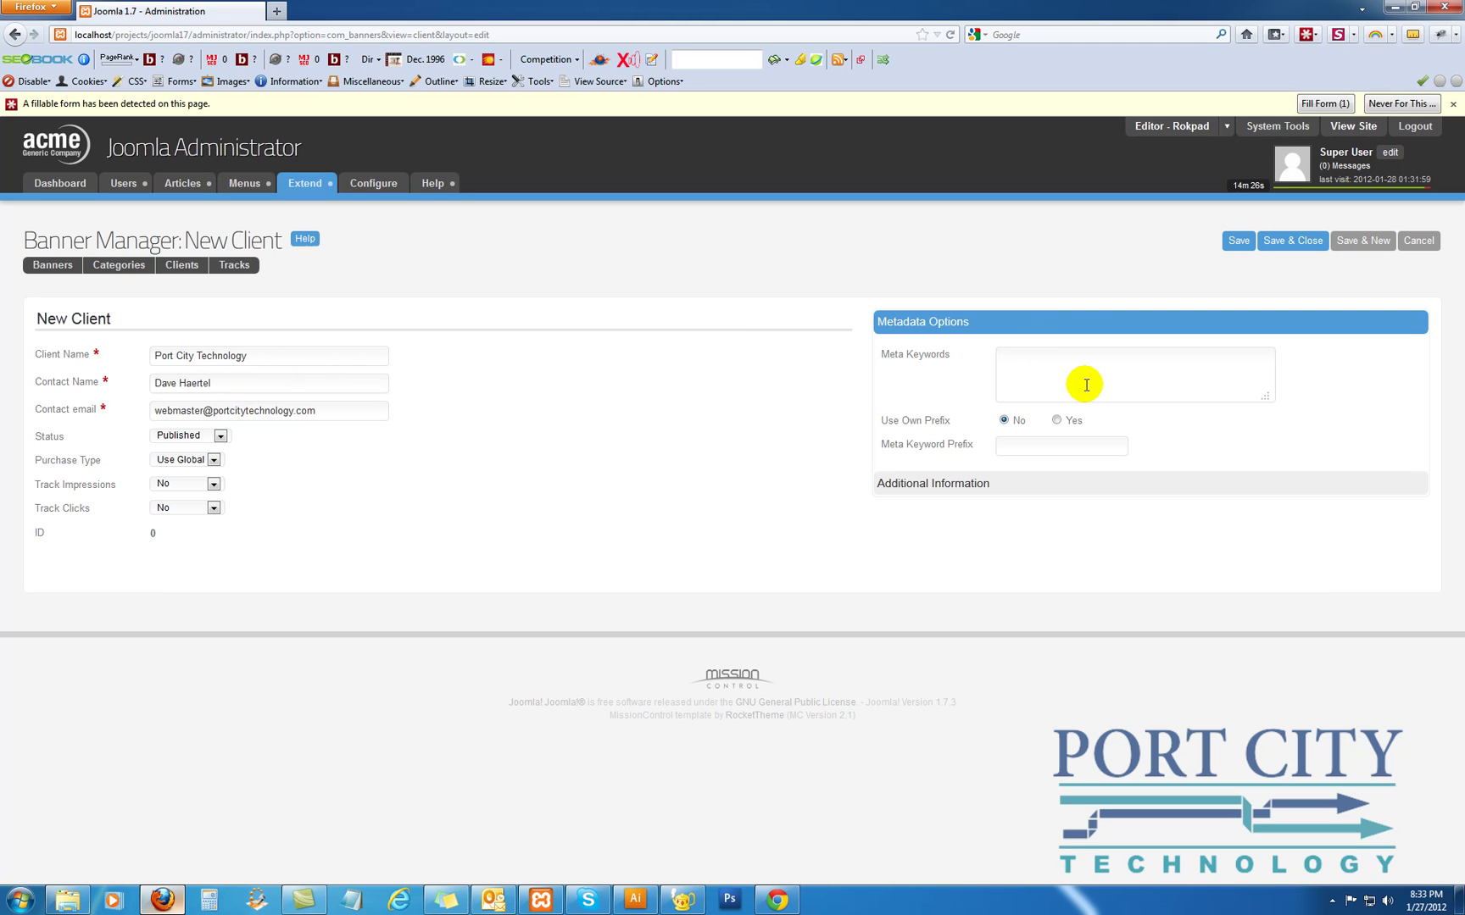
type("Technology, Open Source, Joomla, Web Design")
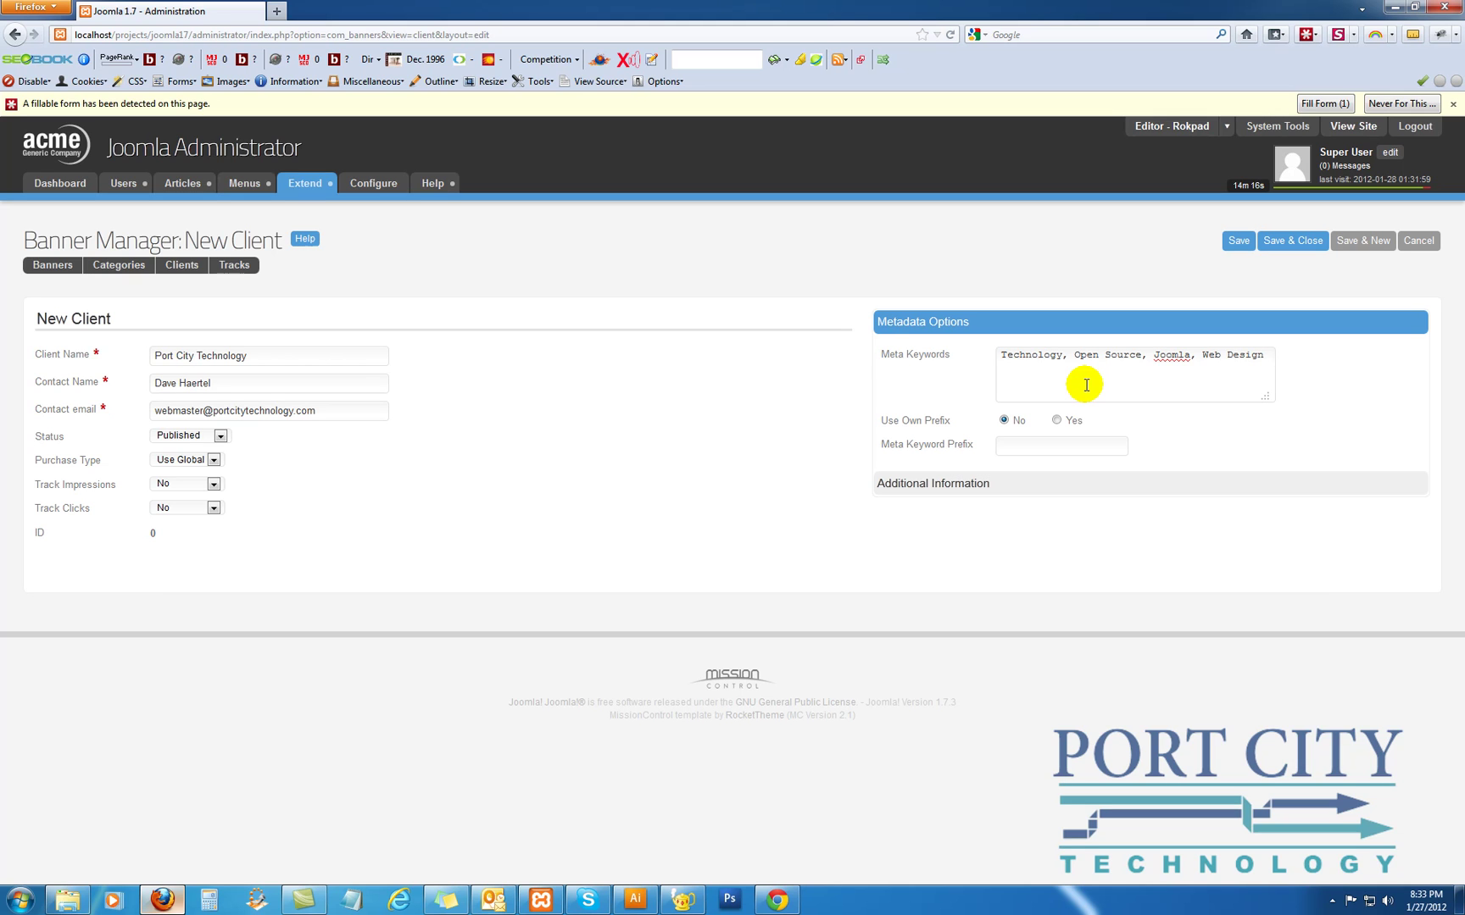
mouse_move(904, 420)
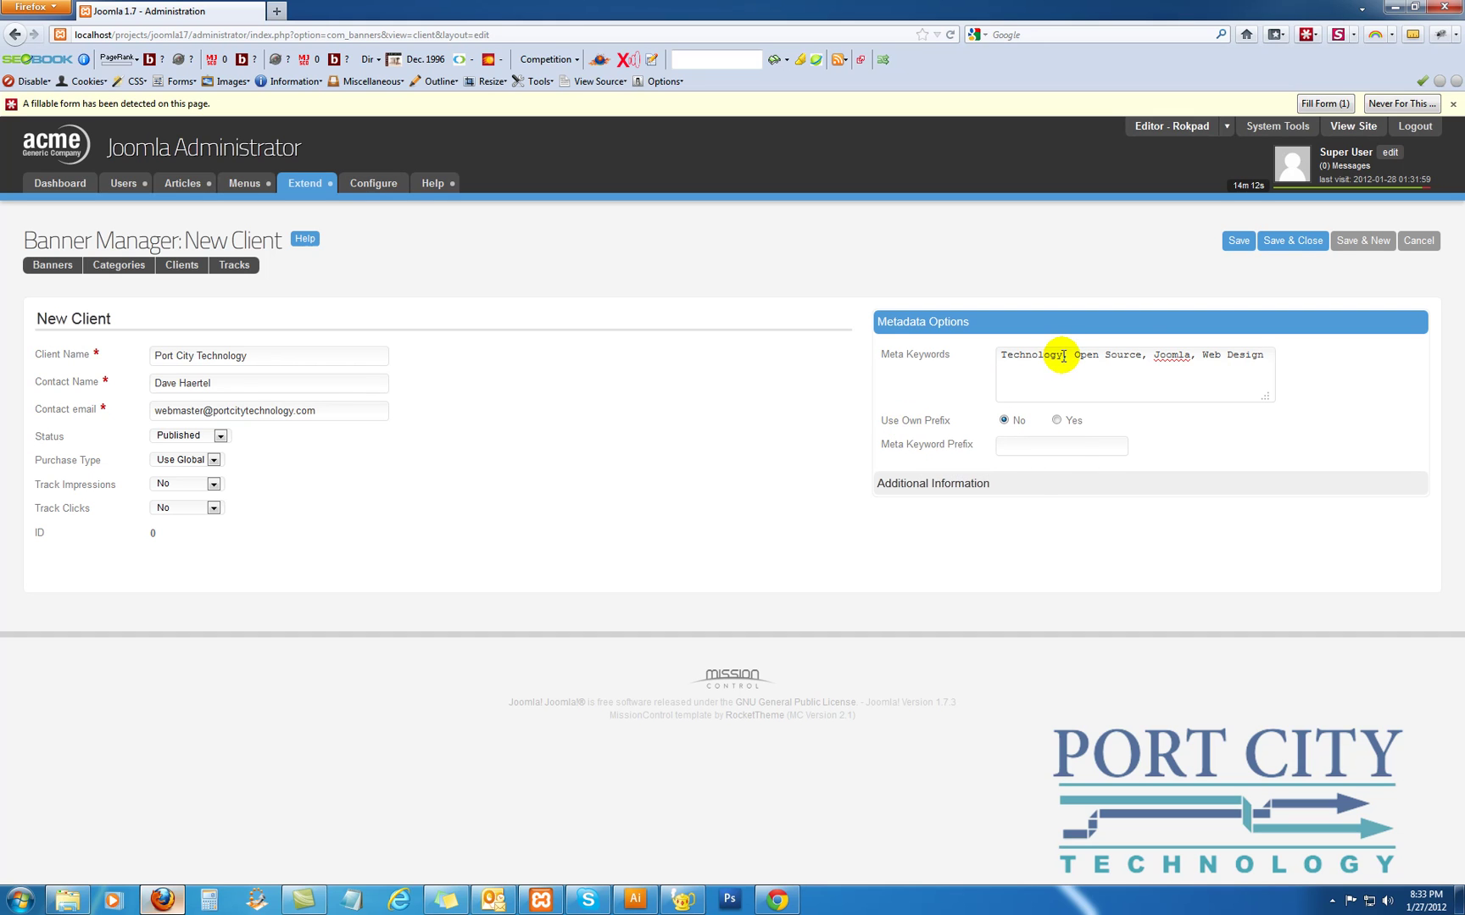
left_click(1291, 243)
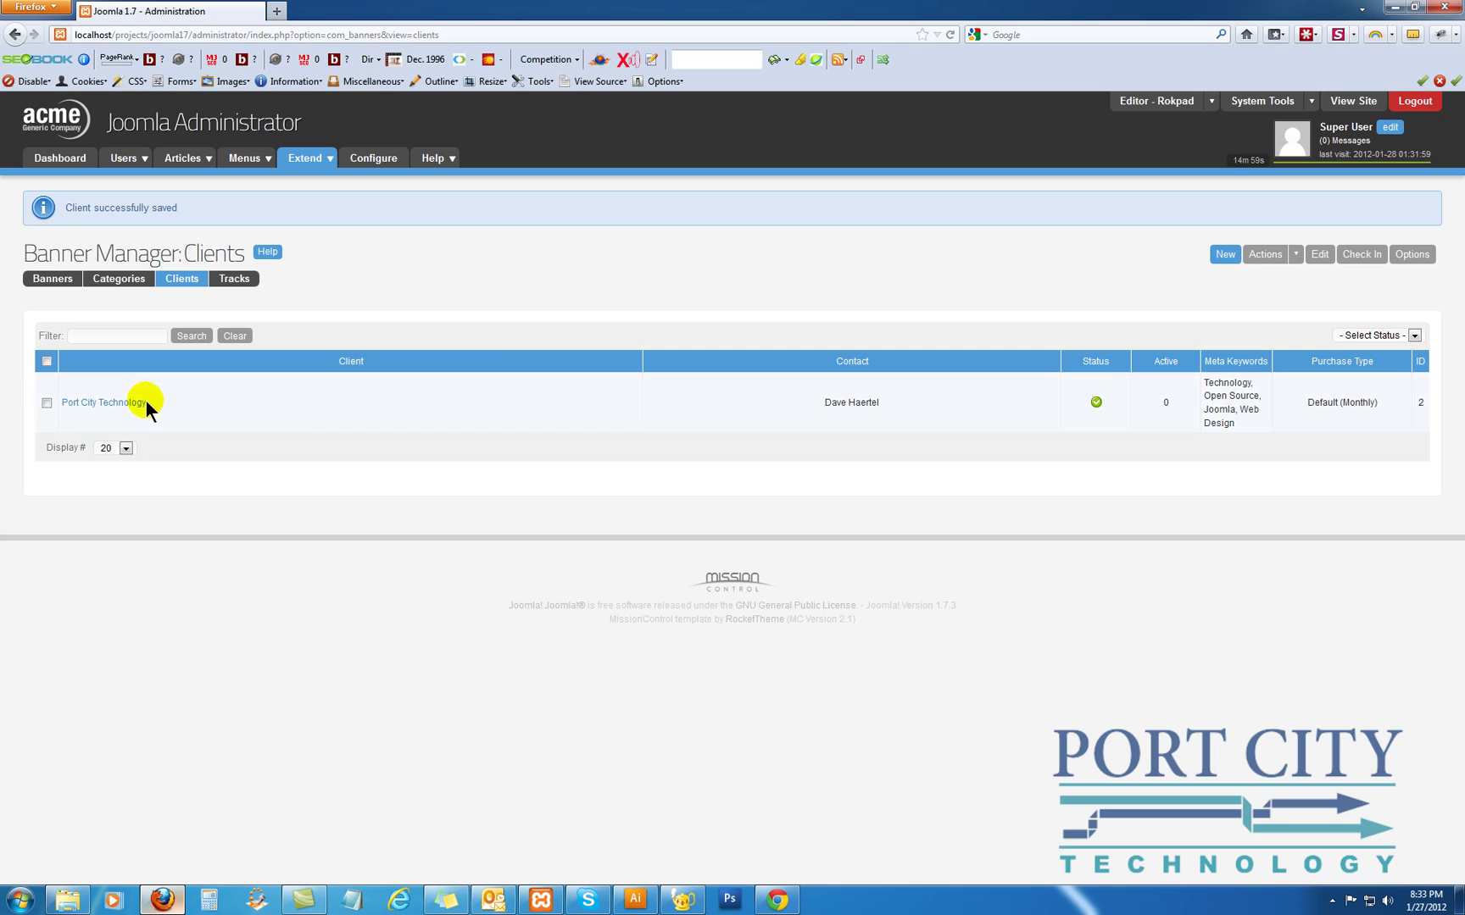
Give Port City Technology an Unlimited purchase type with impression and click tracking set to Yes
left_click(134, 402)
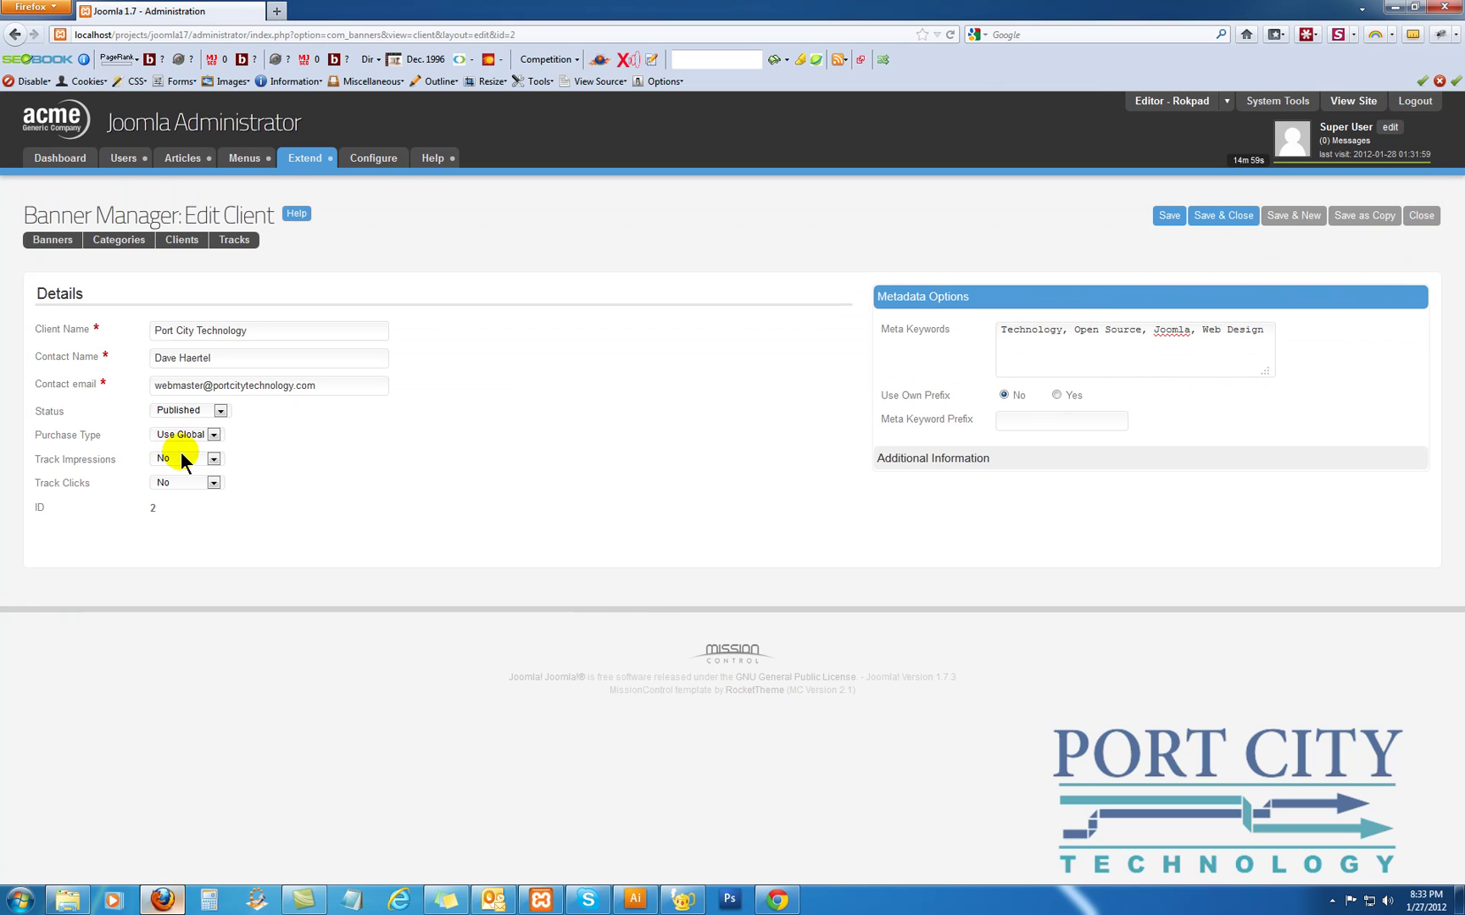
left_click(181, 435)
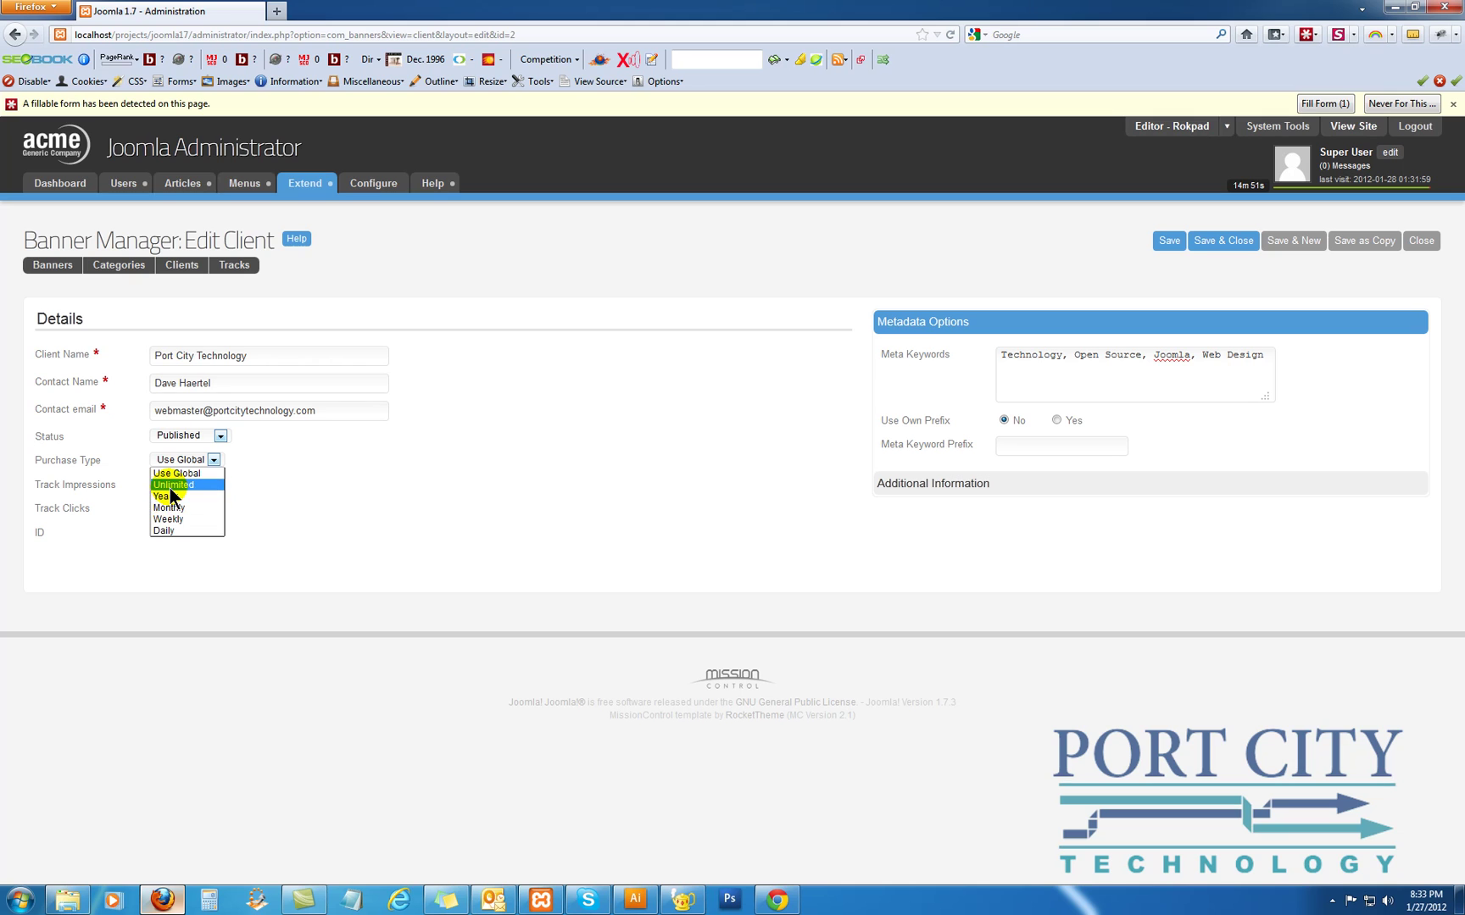
left_click(171, 488)
left_click(180, 485)
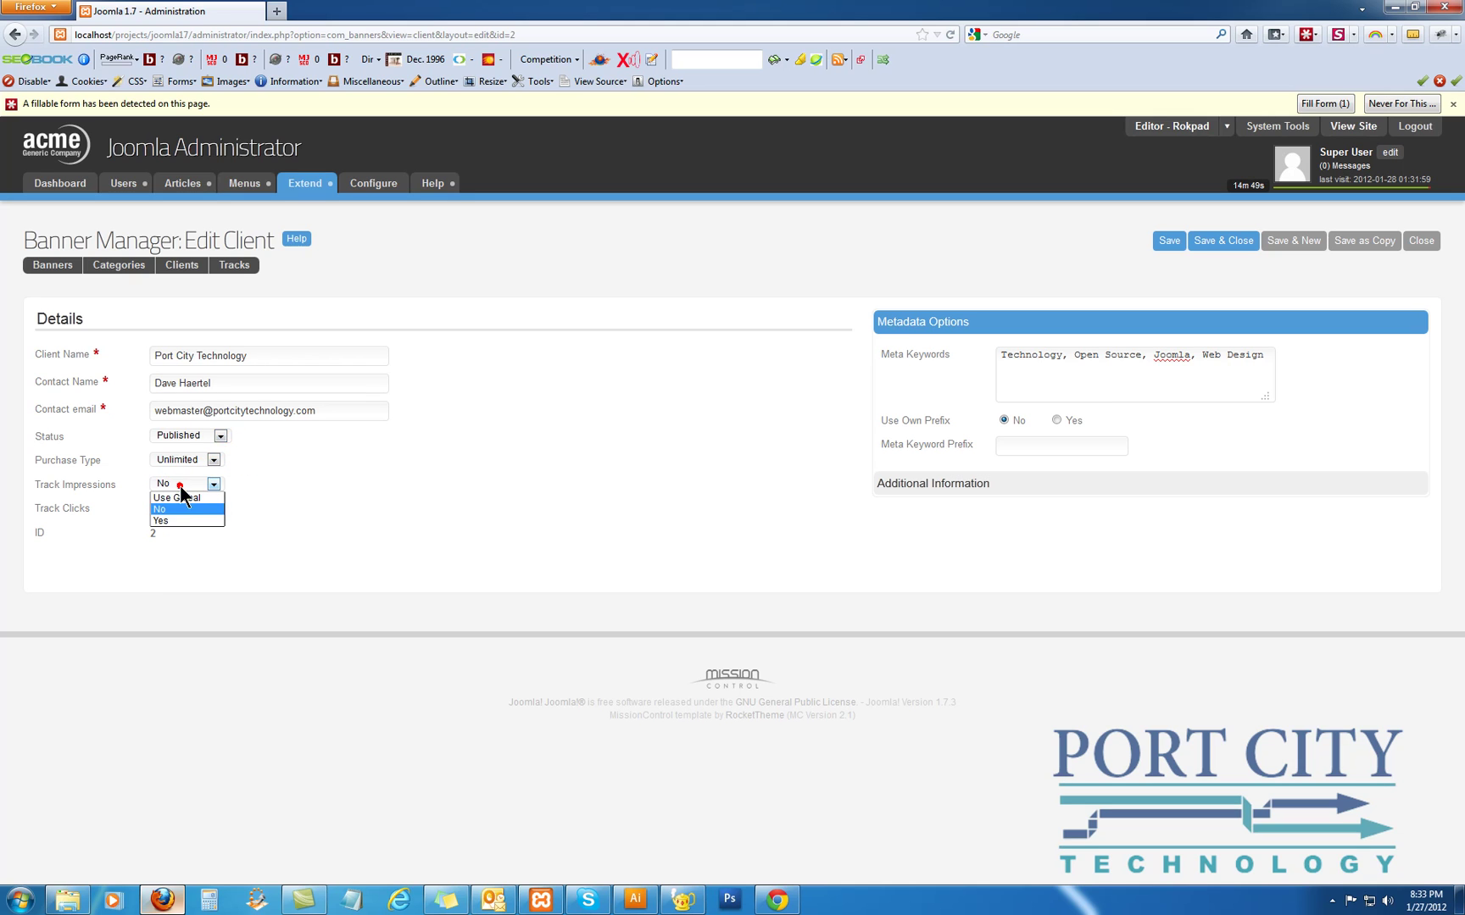
left_click(182, 518)
left_click(176, 505)
left_click(176, 541)
left_click(175, 507)
left_click(174, 544)
left_click(1210, 246)
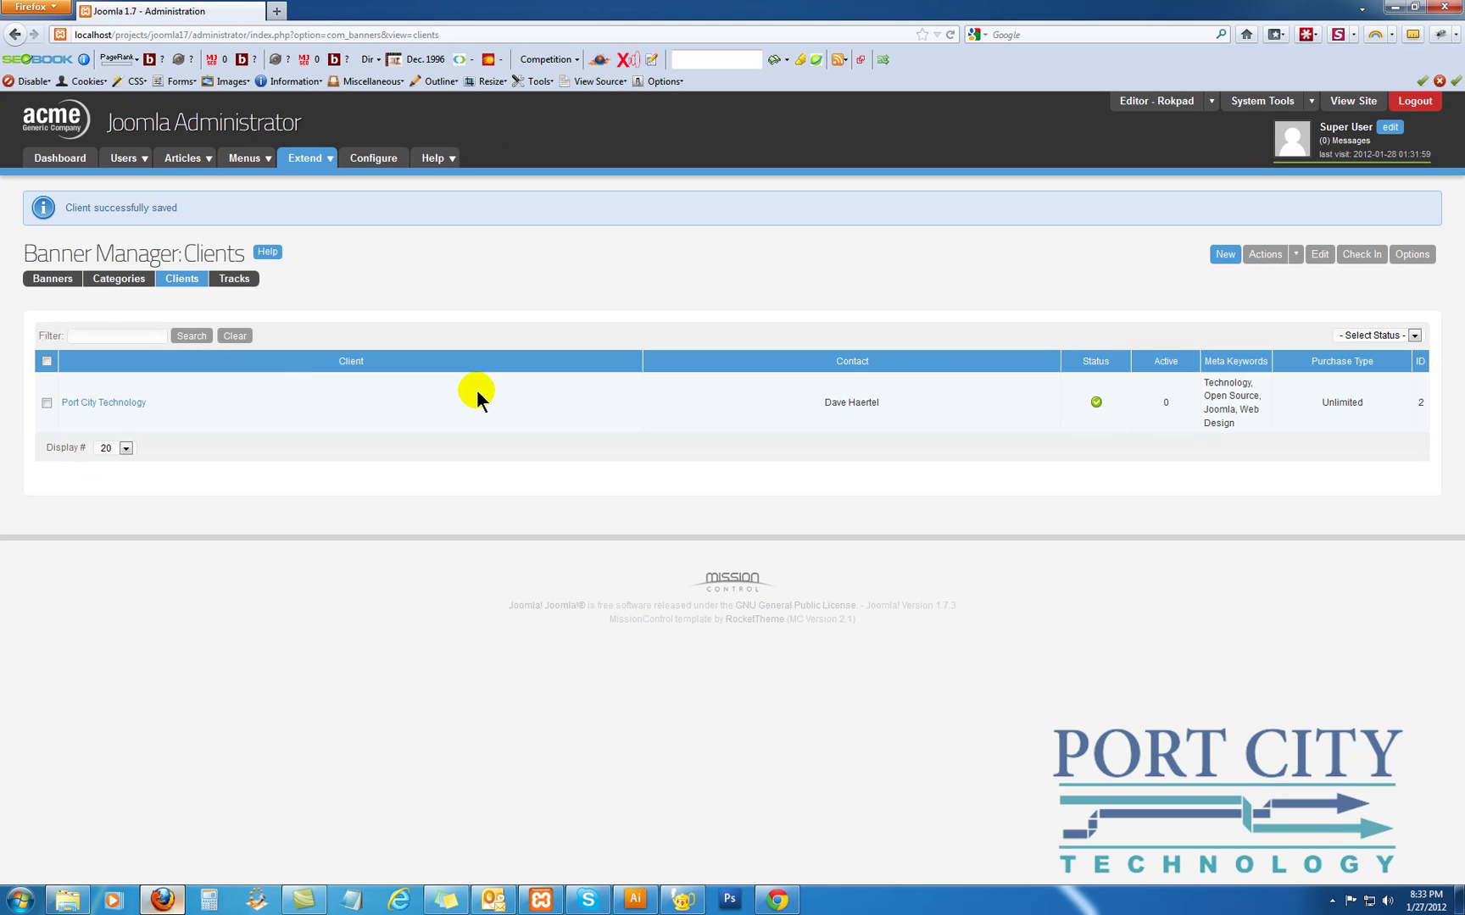
Create a top-level banner category titled Software
left_click(119, 279)
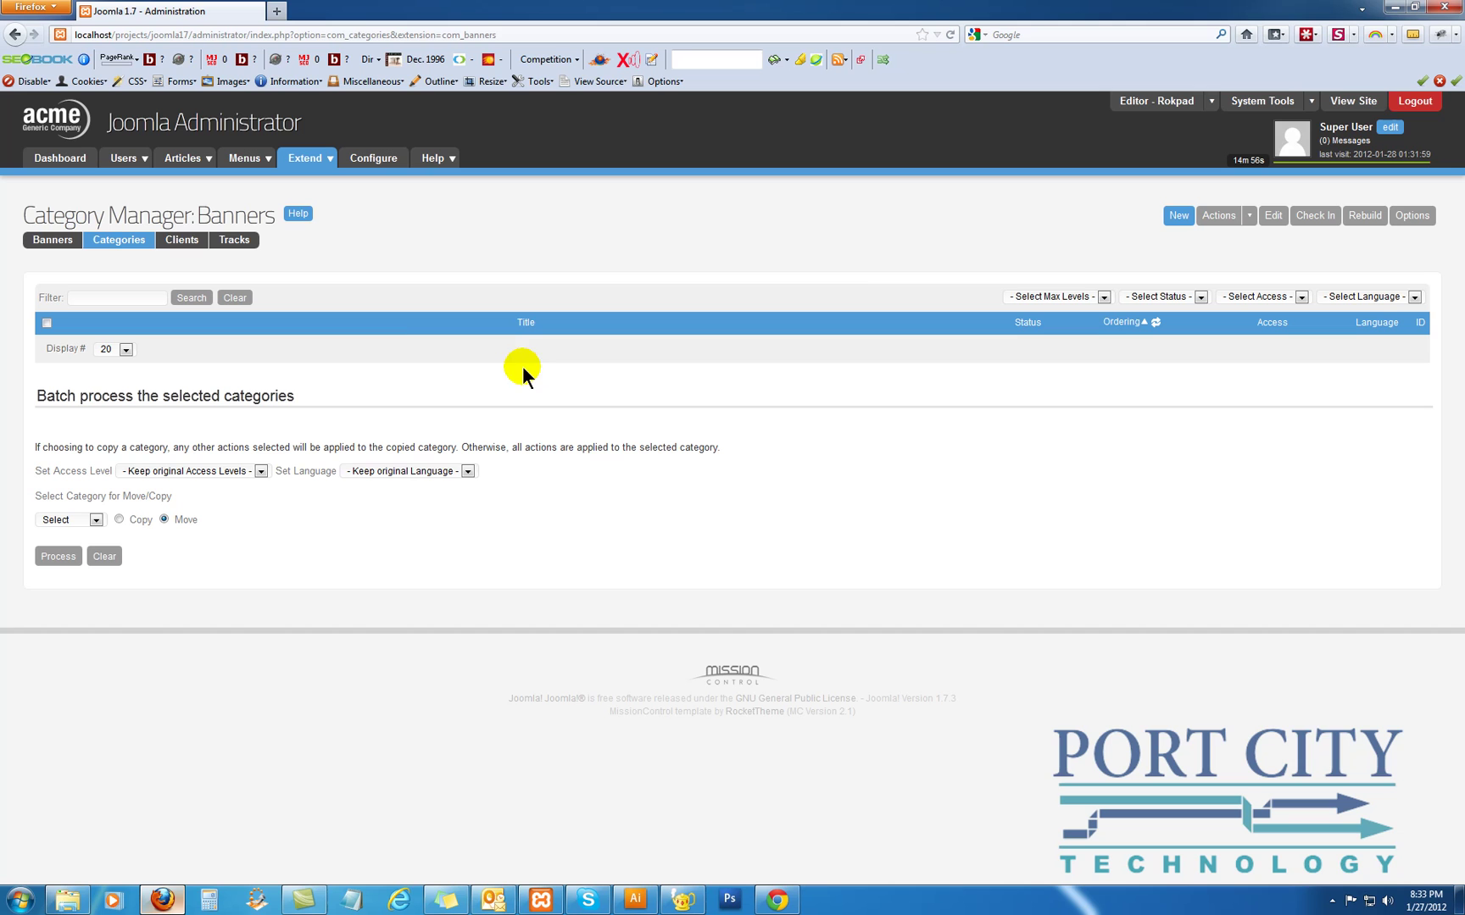
left_click(1178, 215)
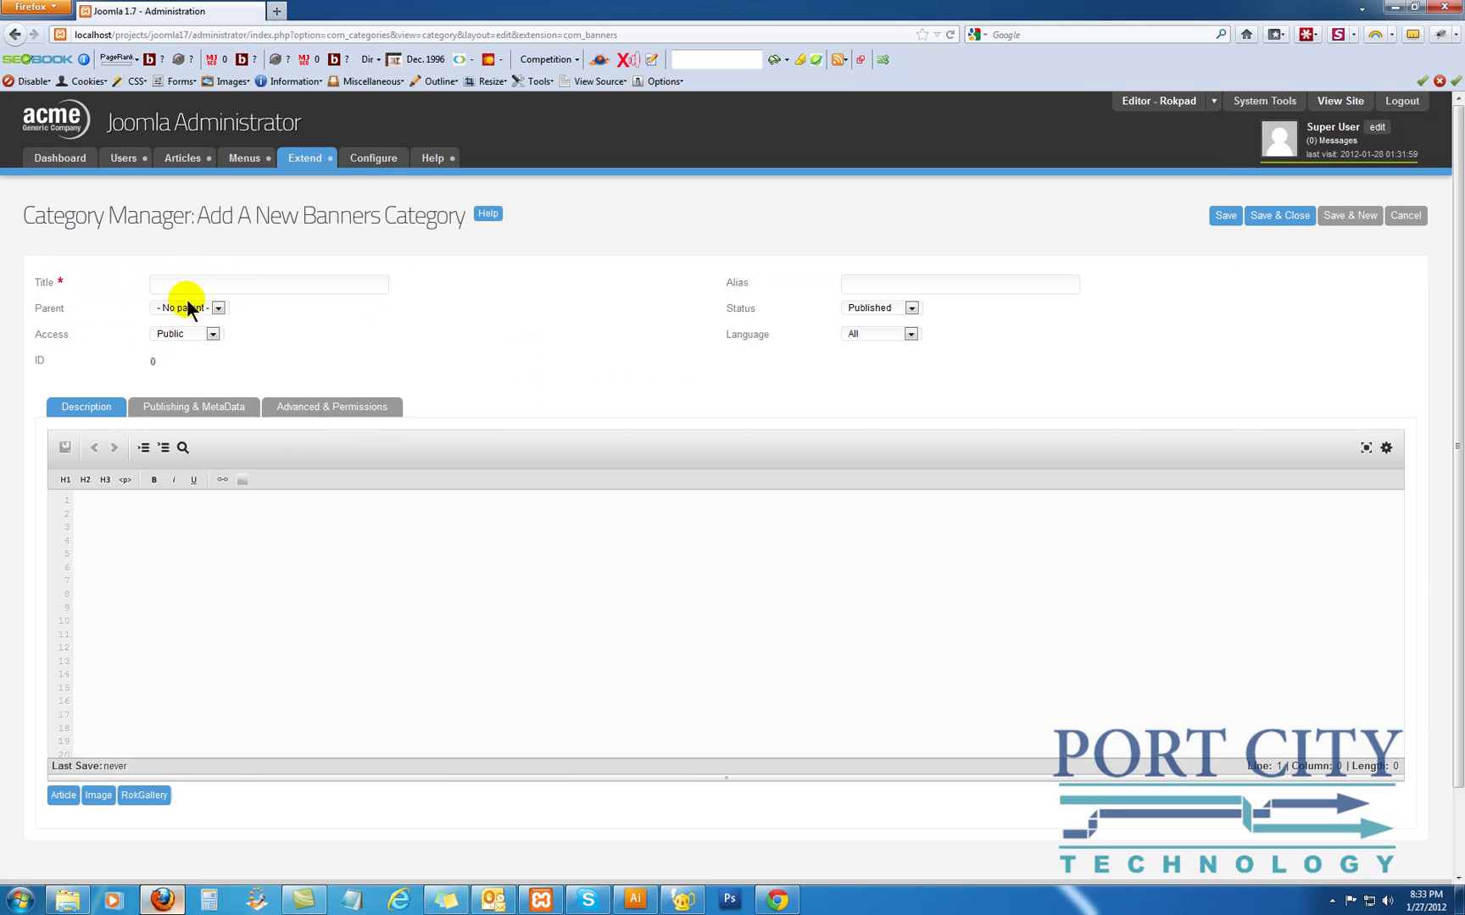
left_click(181, 308)
left_click(181, 308)
left_click(183, 286)
type("Software")
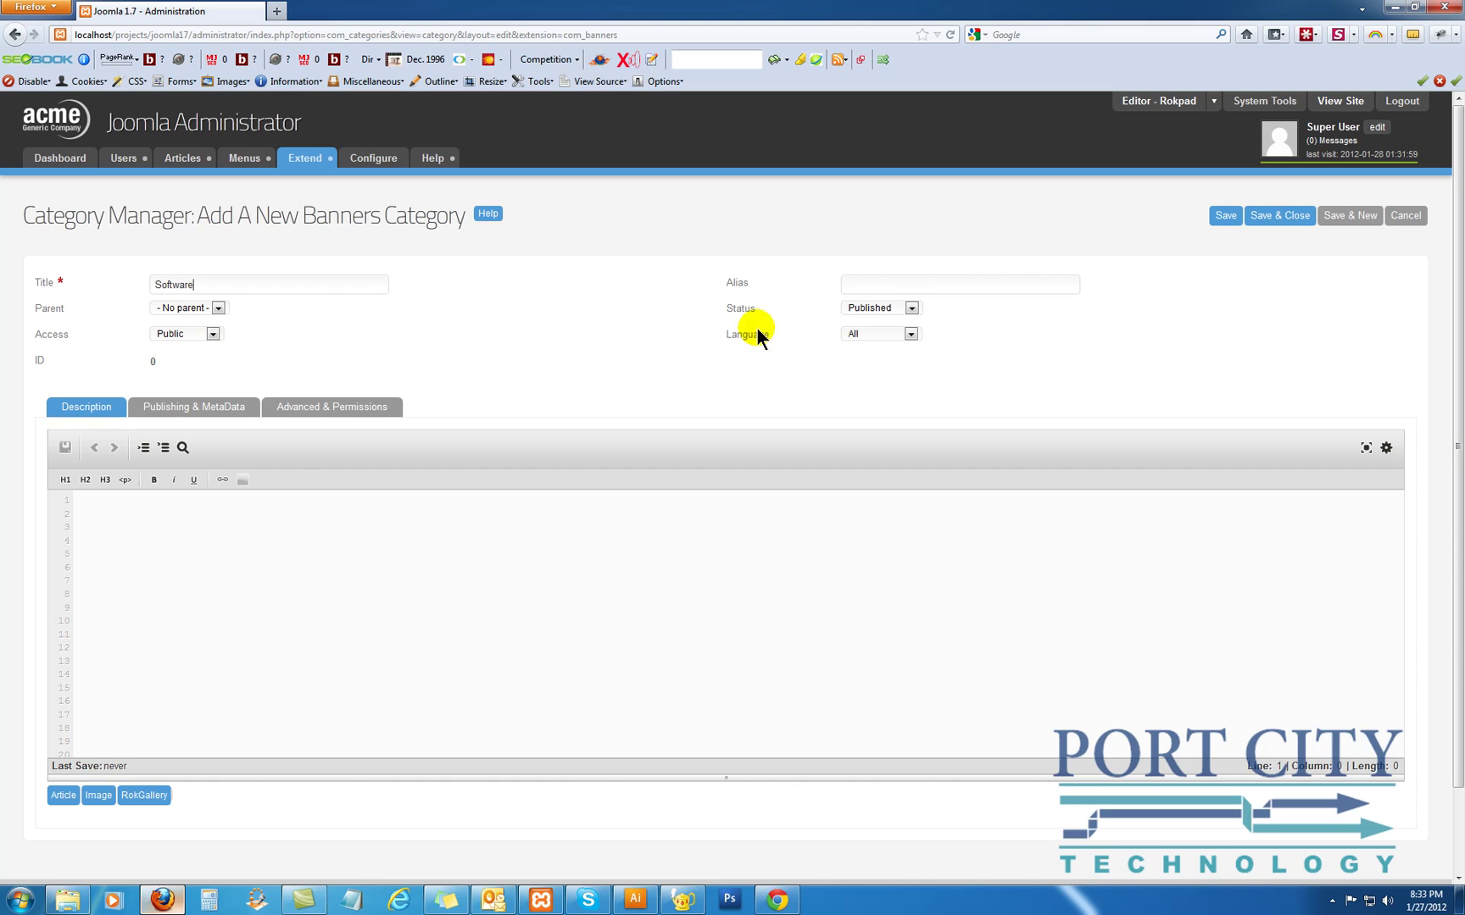
left_click(1253, 222)
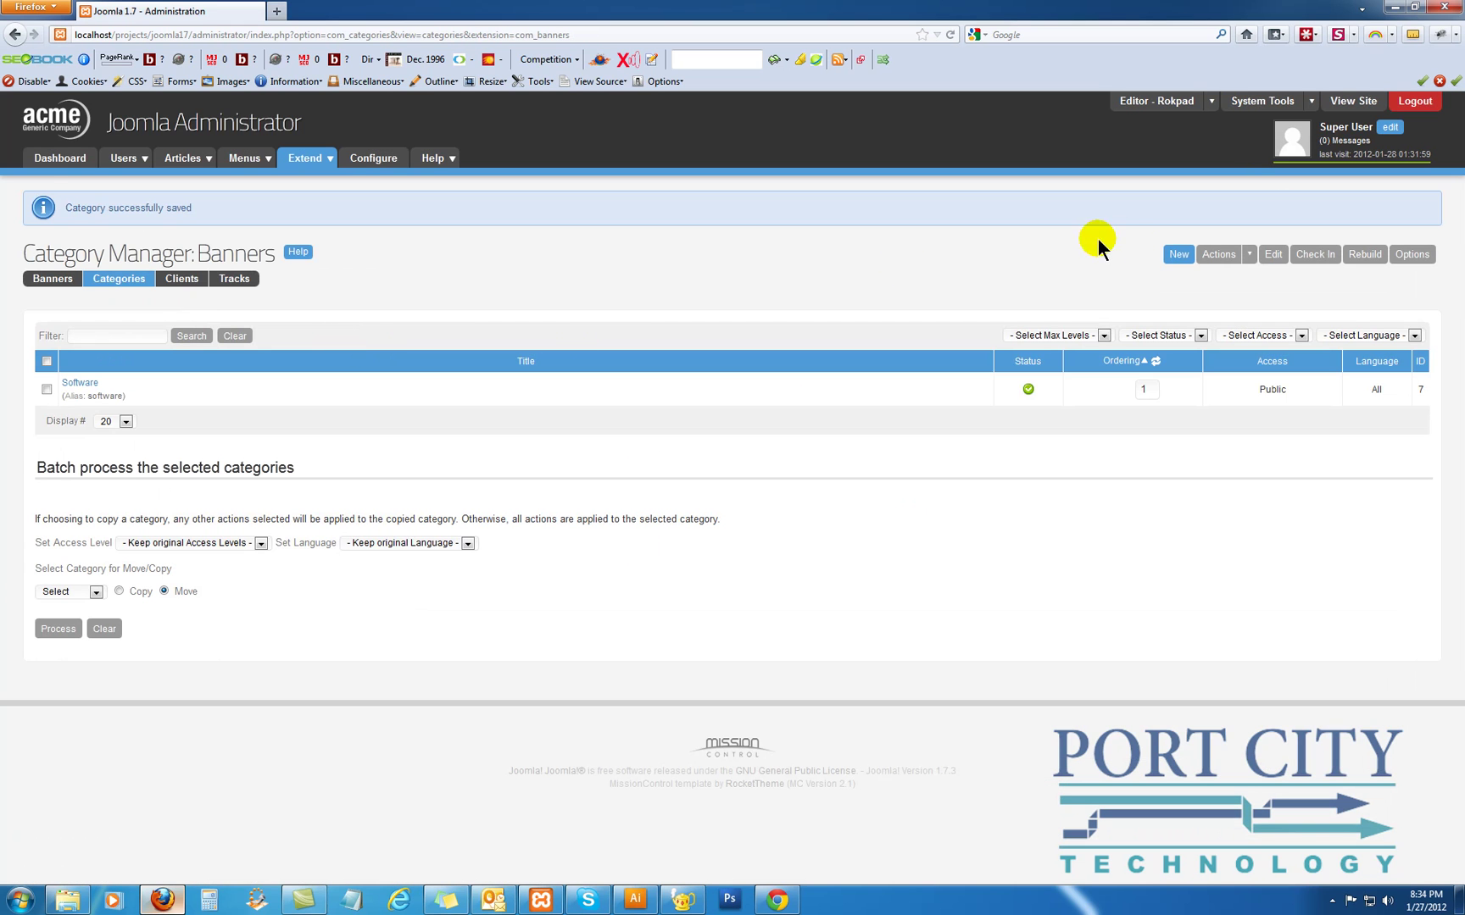
Add a second banner category titled Hardware and show the Banners list
left_click(1178, 254)
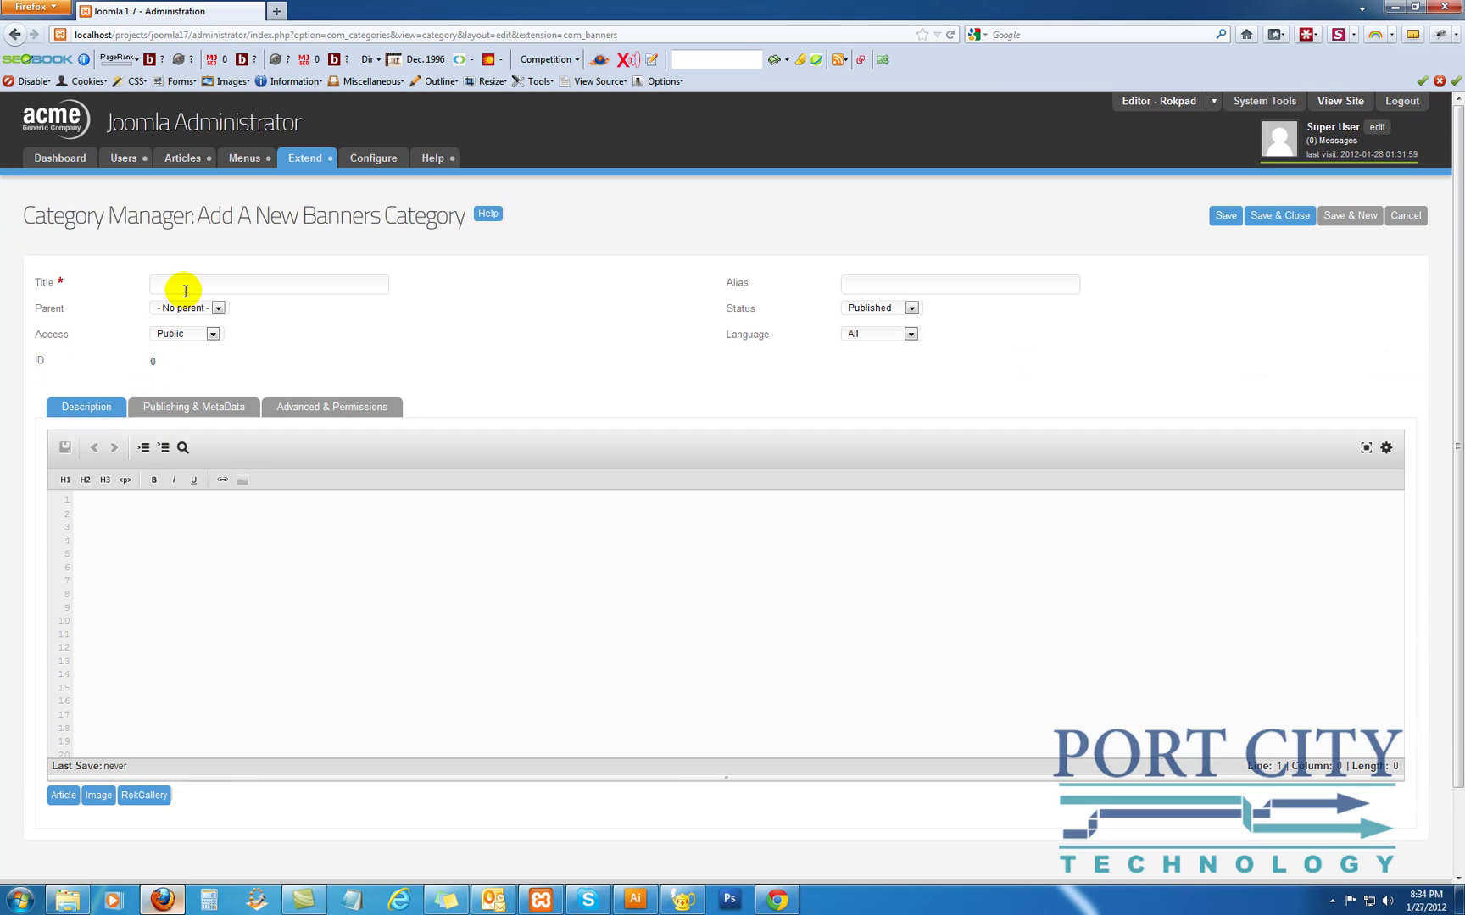
left_click(185, 291)
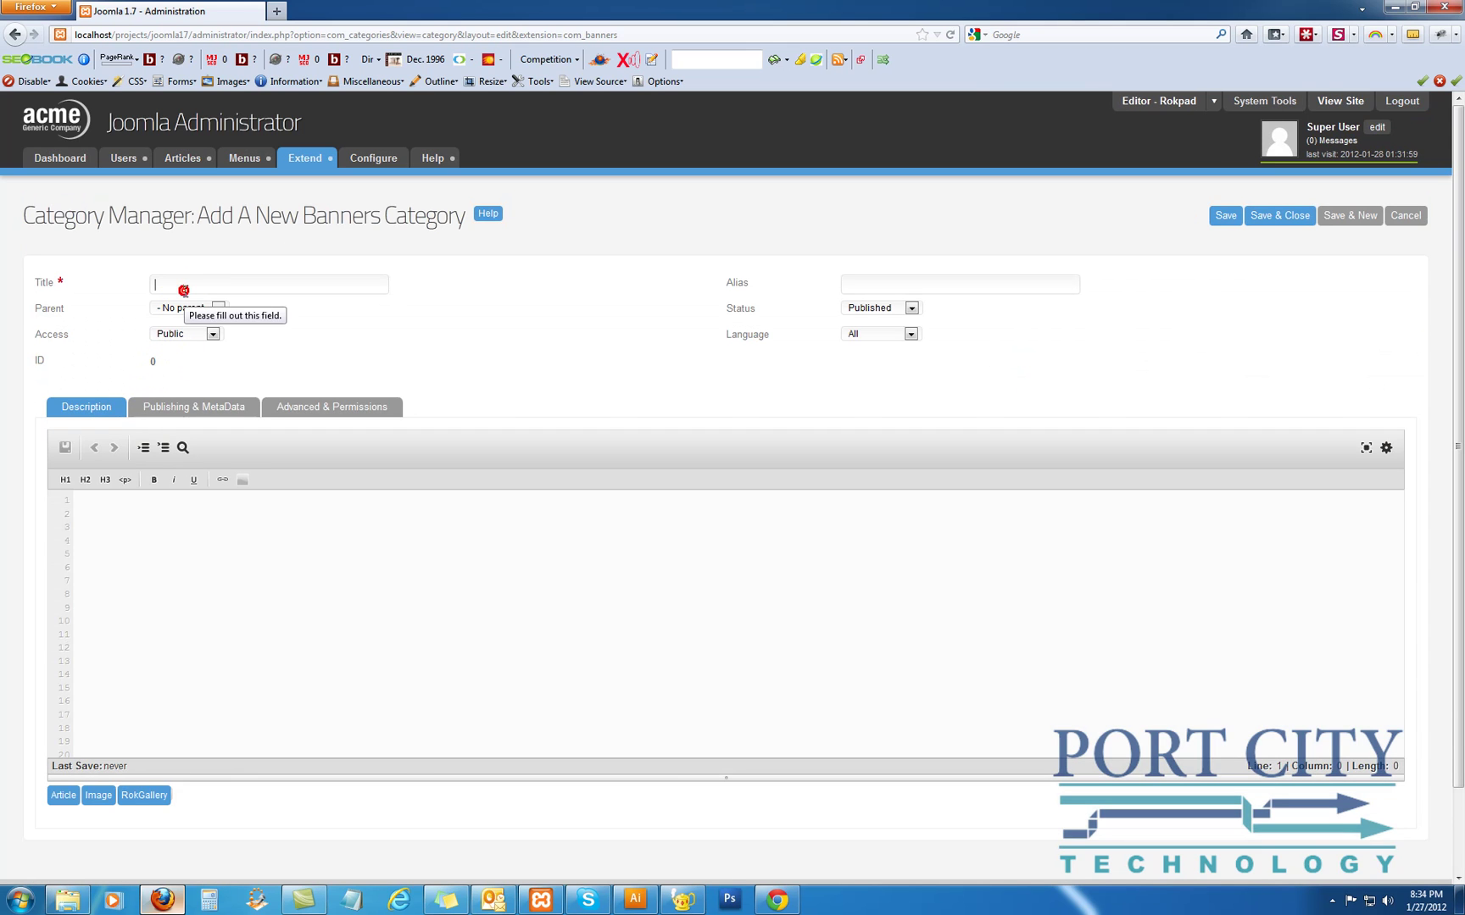
type("Hardw")
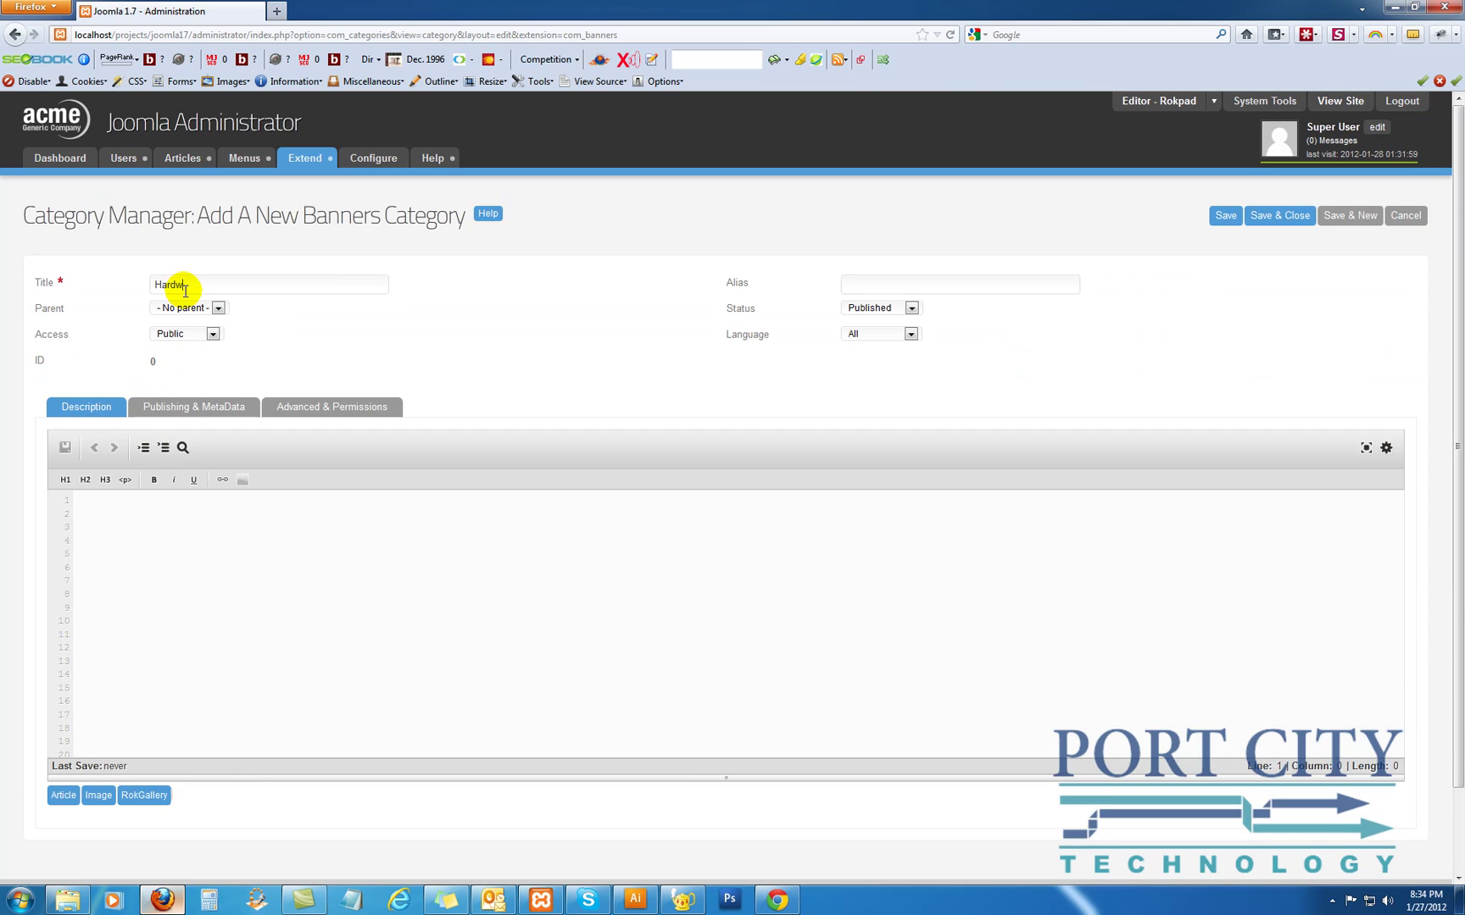
type("are")
left_click(1278, 218)
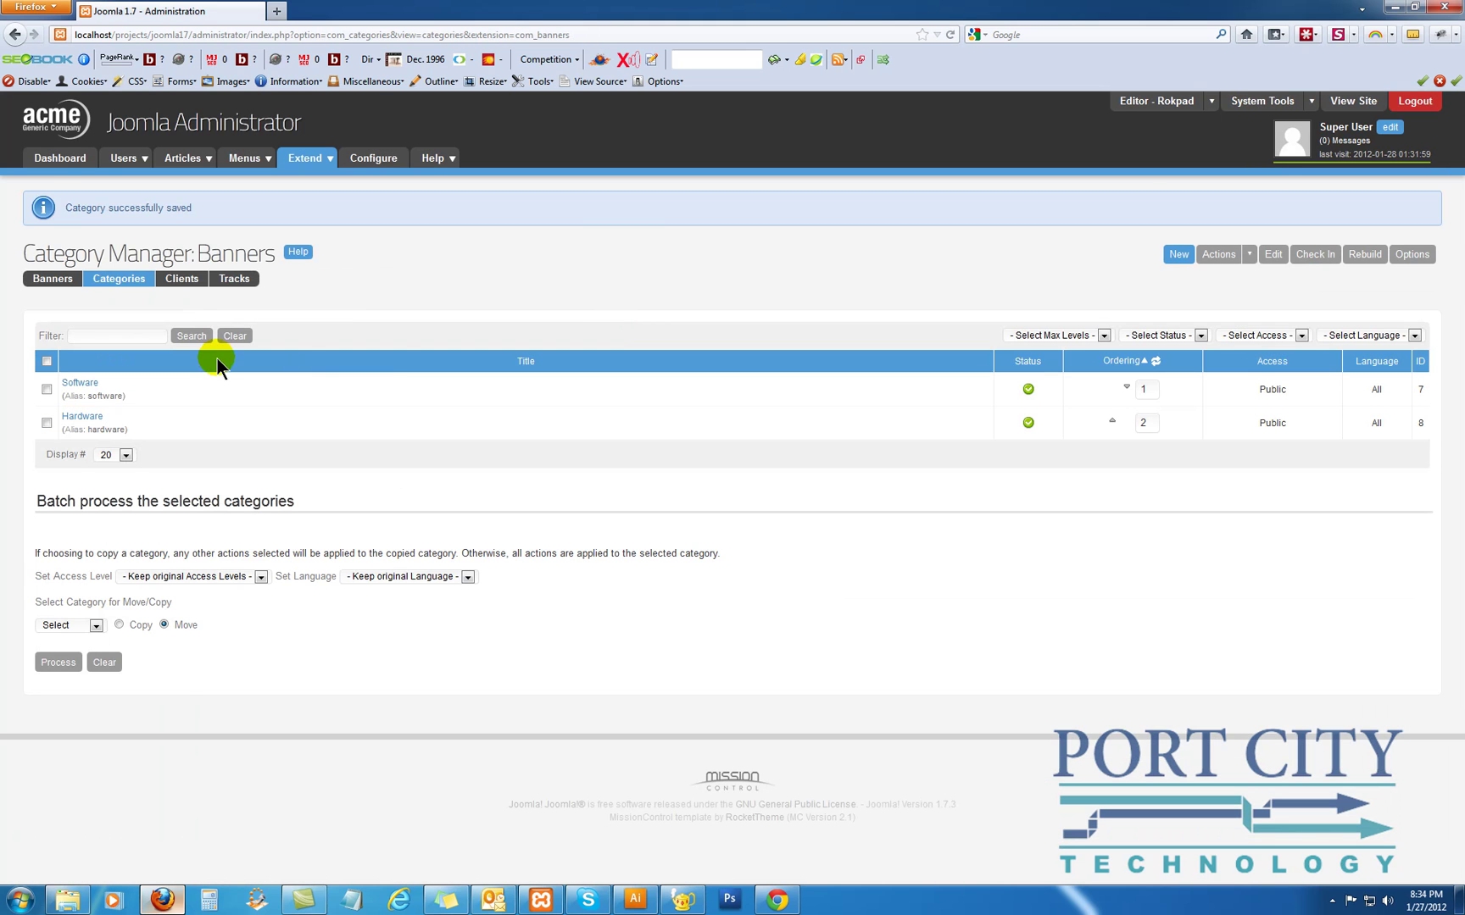
left_click(61, 280)
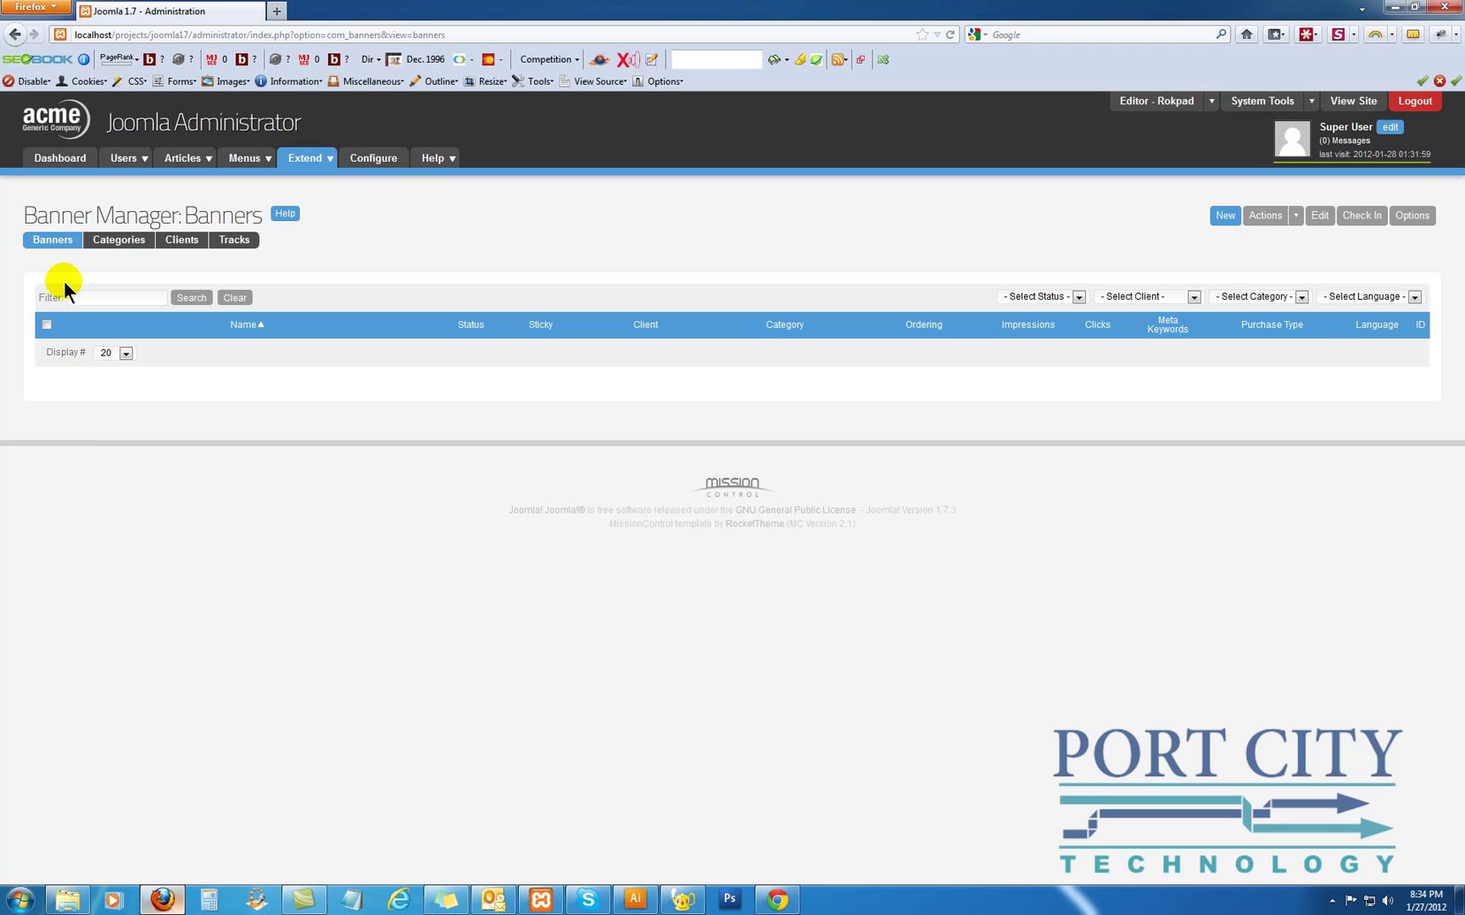
Start a new banner in the Software category named Joomla
left_click(1223, 216)
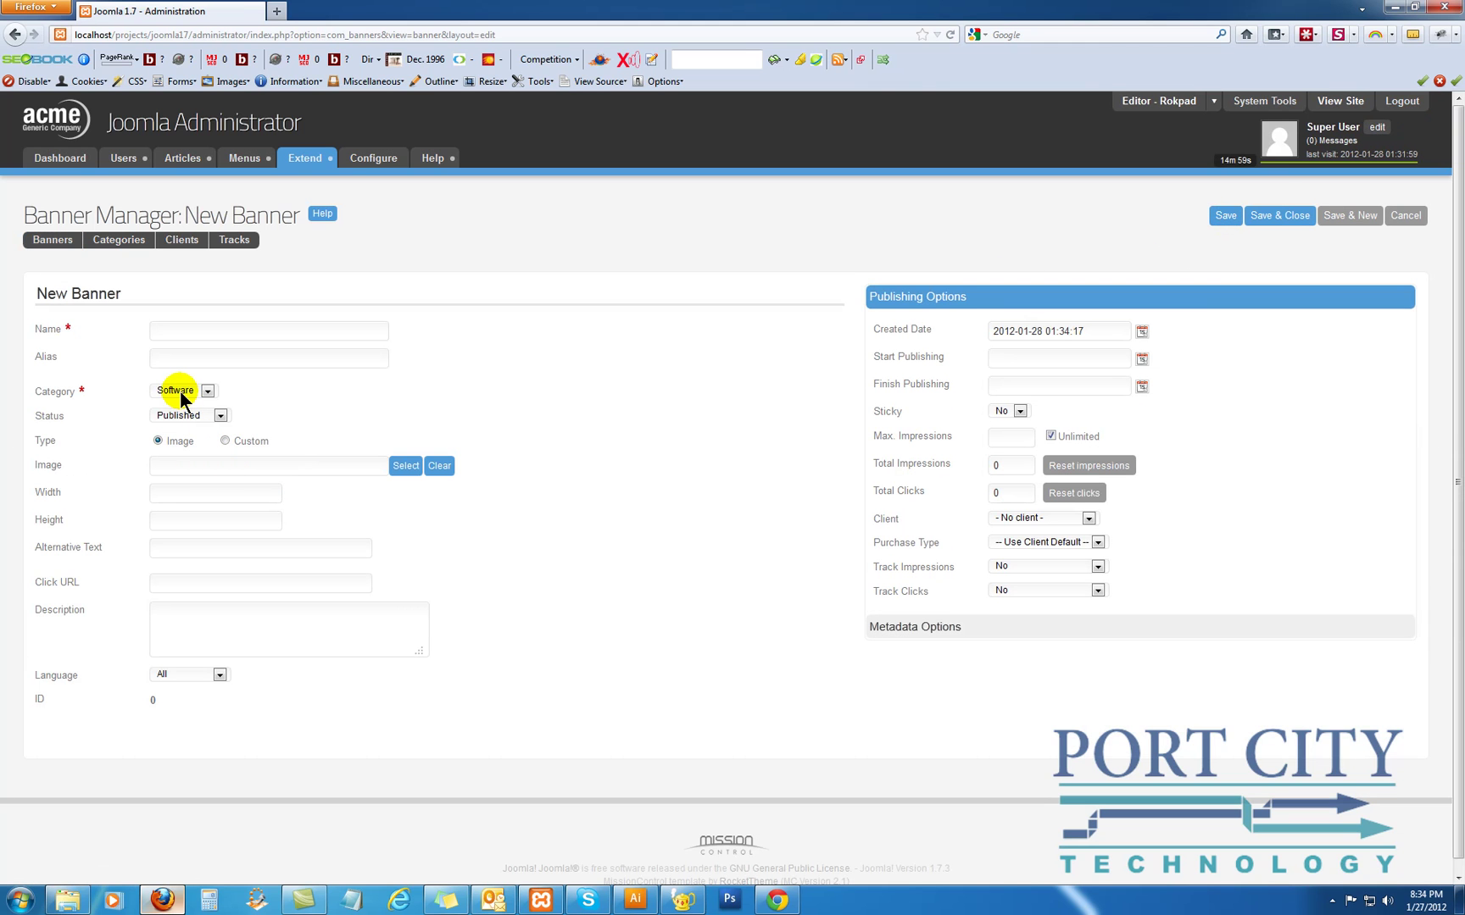
left_click(176, 416)
left_click(177, 338)
Set the banner image to images/banners/osmbanner3.png
left_click(405, 473)
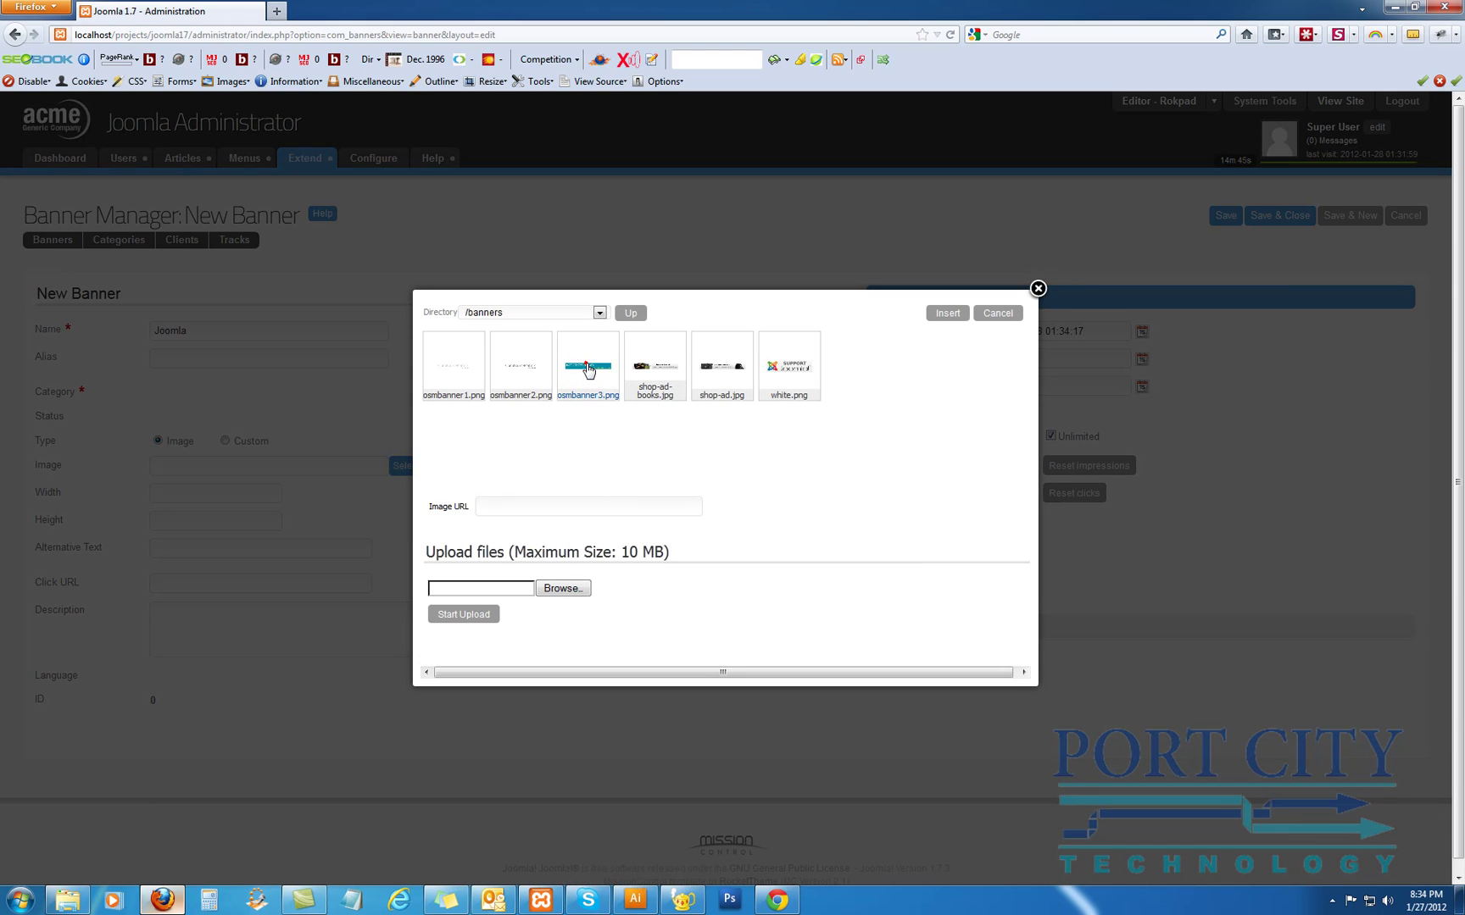
left_click(585, 366)
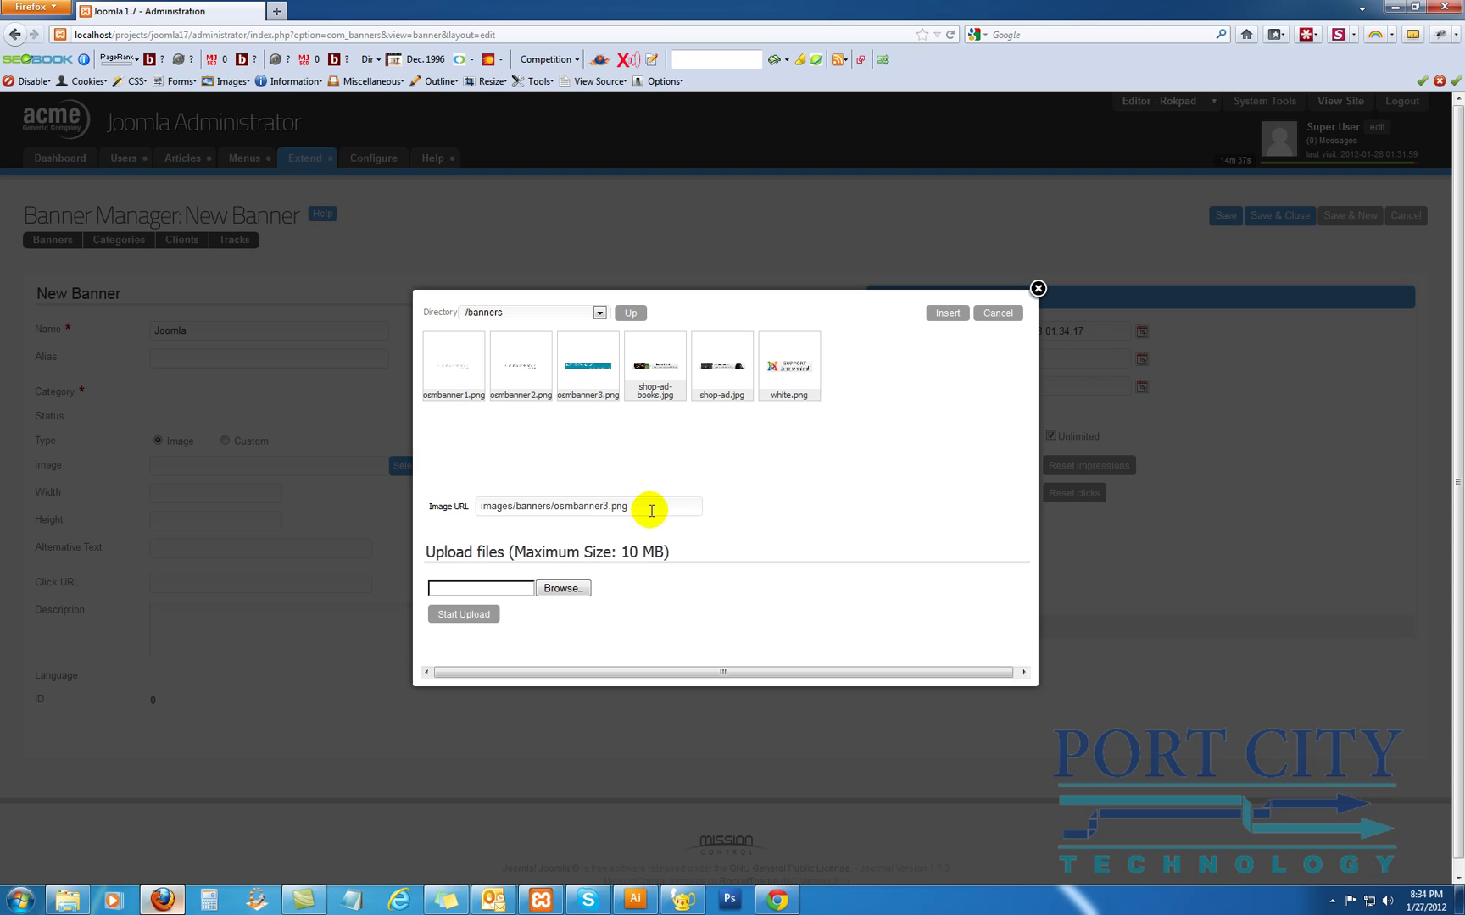
left_click(946, 313)
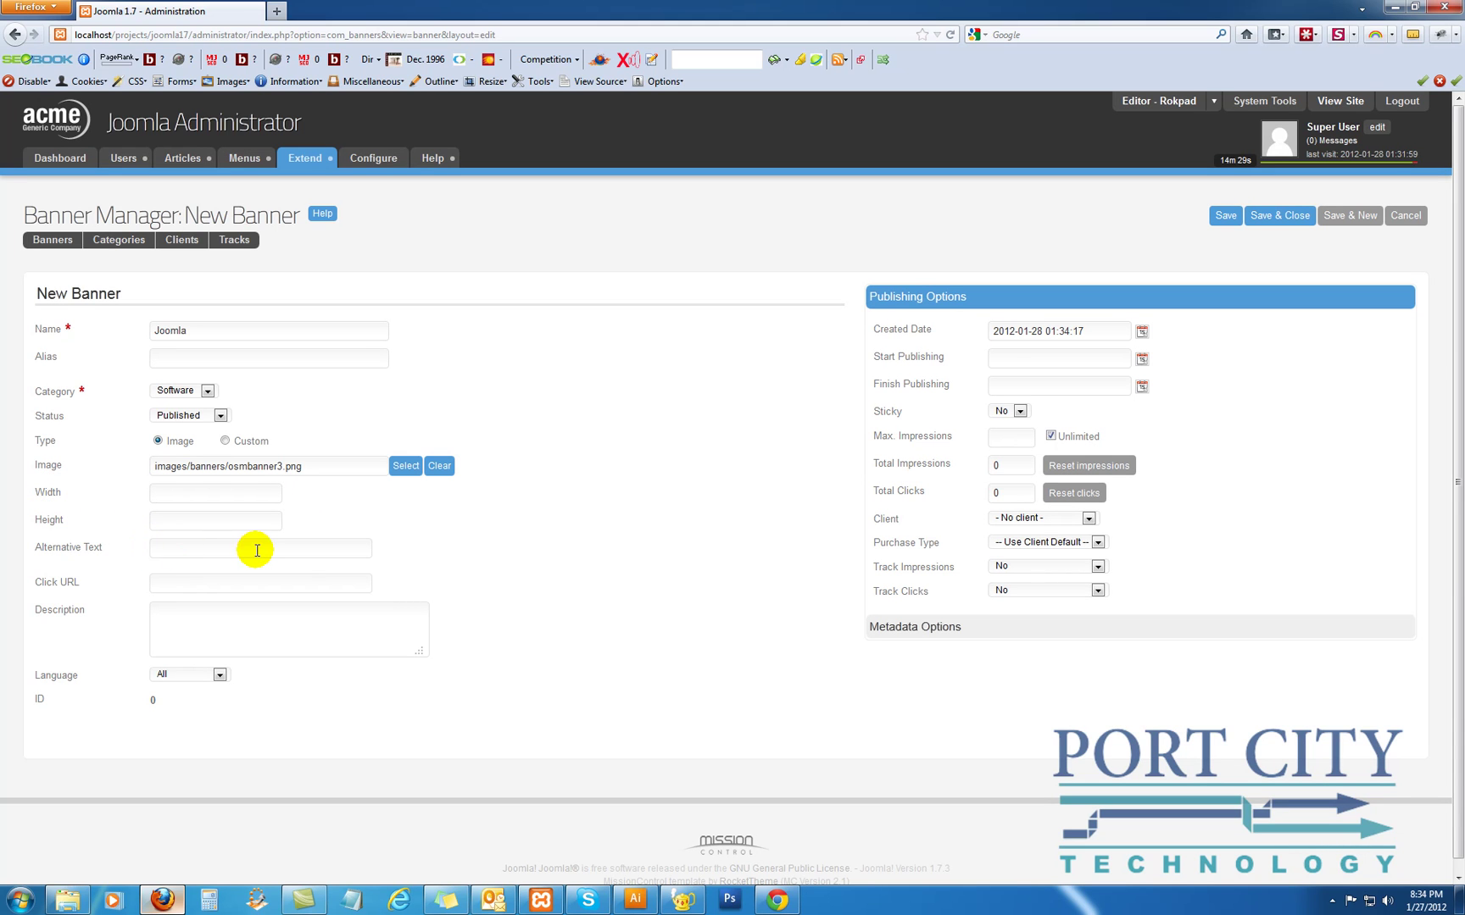
type("Port City Technolo")
type("gy ..")
type("- Open So")
type("urce Matters")
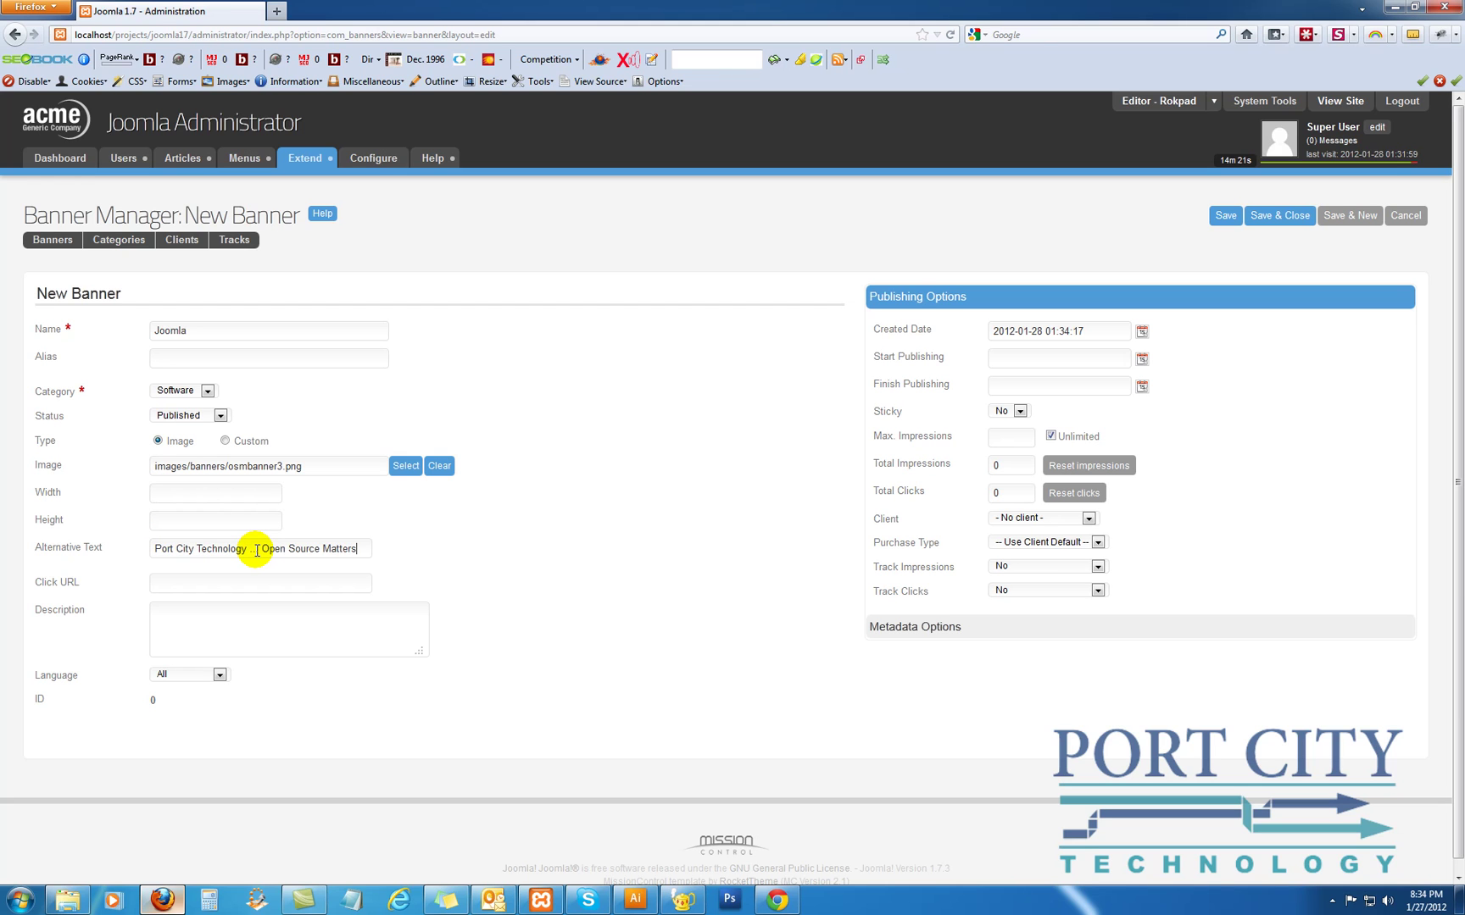
left_click(228, 590)
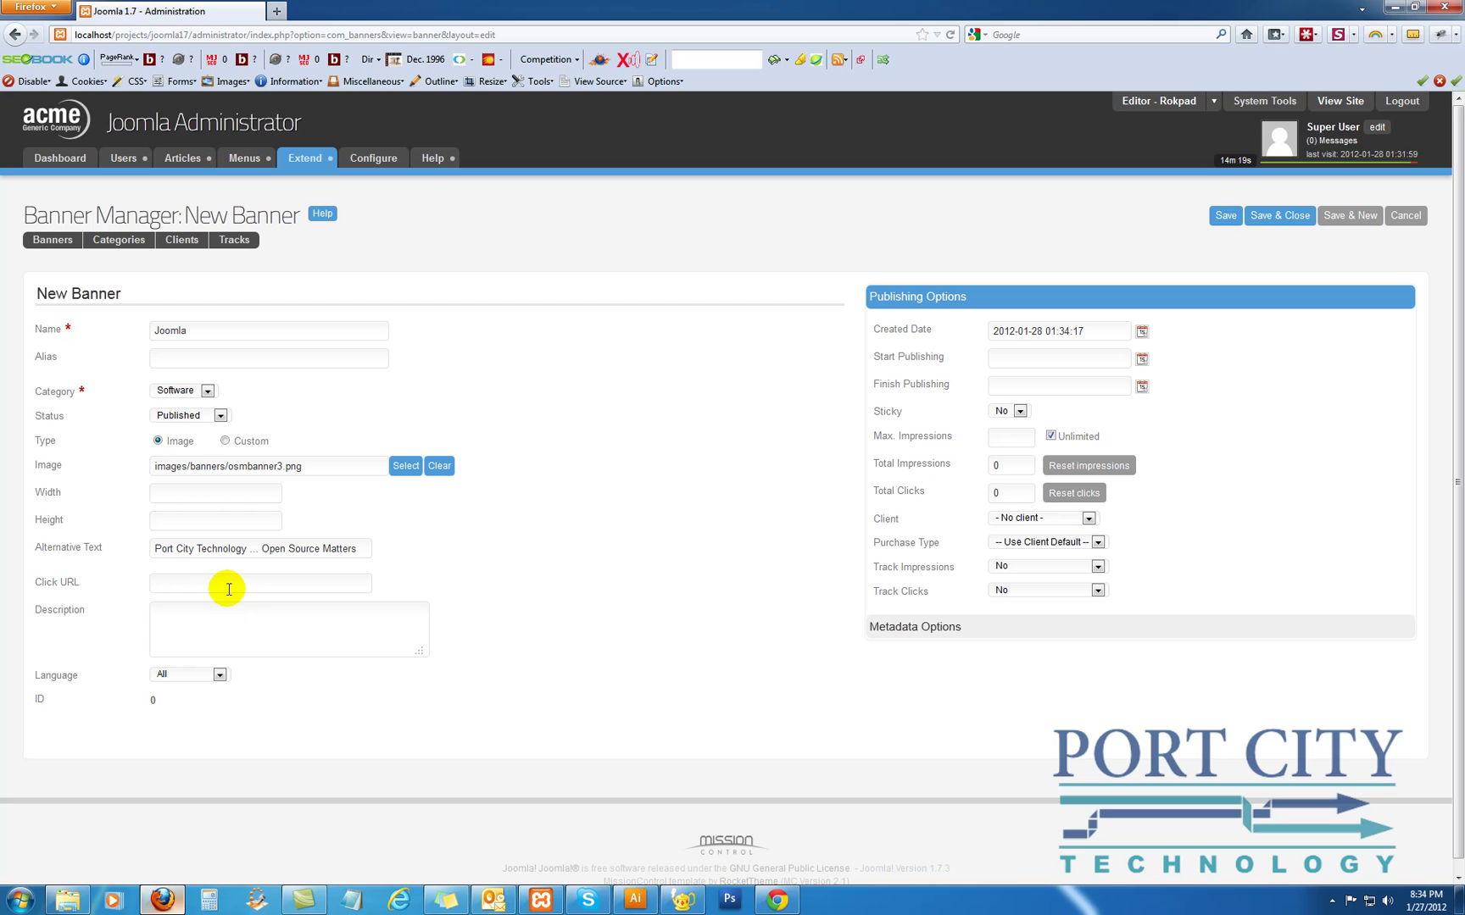
type("http://www.portcitytechnology.com")
Write a description calling it Charleston's most affordable web design and Joomla hosting company
key("Tab")
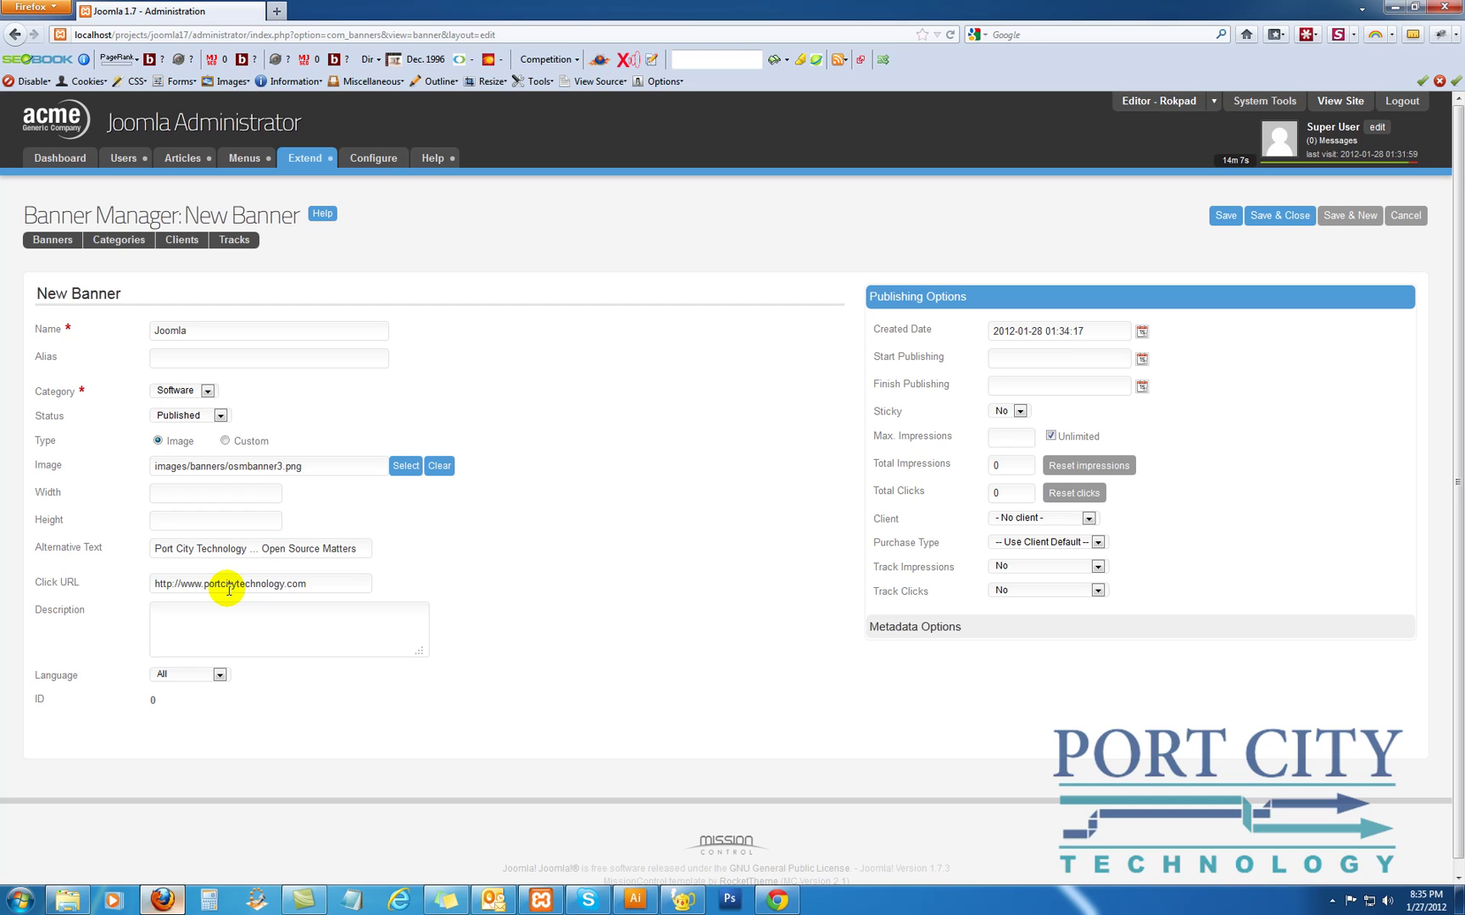
type("Open Sourc")
key("BackSpace")
key("BackSpace")
key("BackSpace")
key("BackSpace")
key("BackSpace")
key("BackSpace")
key("BackSpace")
key("BackSpace")
key("BackSpace")
key("BackSpace")
type("WE are")
key("BackSpace")
key("BackSpace")
key("BackSpace")
type("are charleston's most affordab")
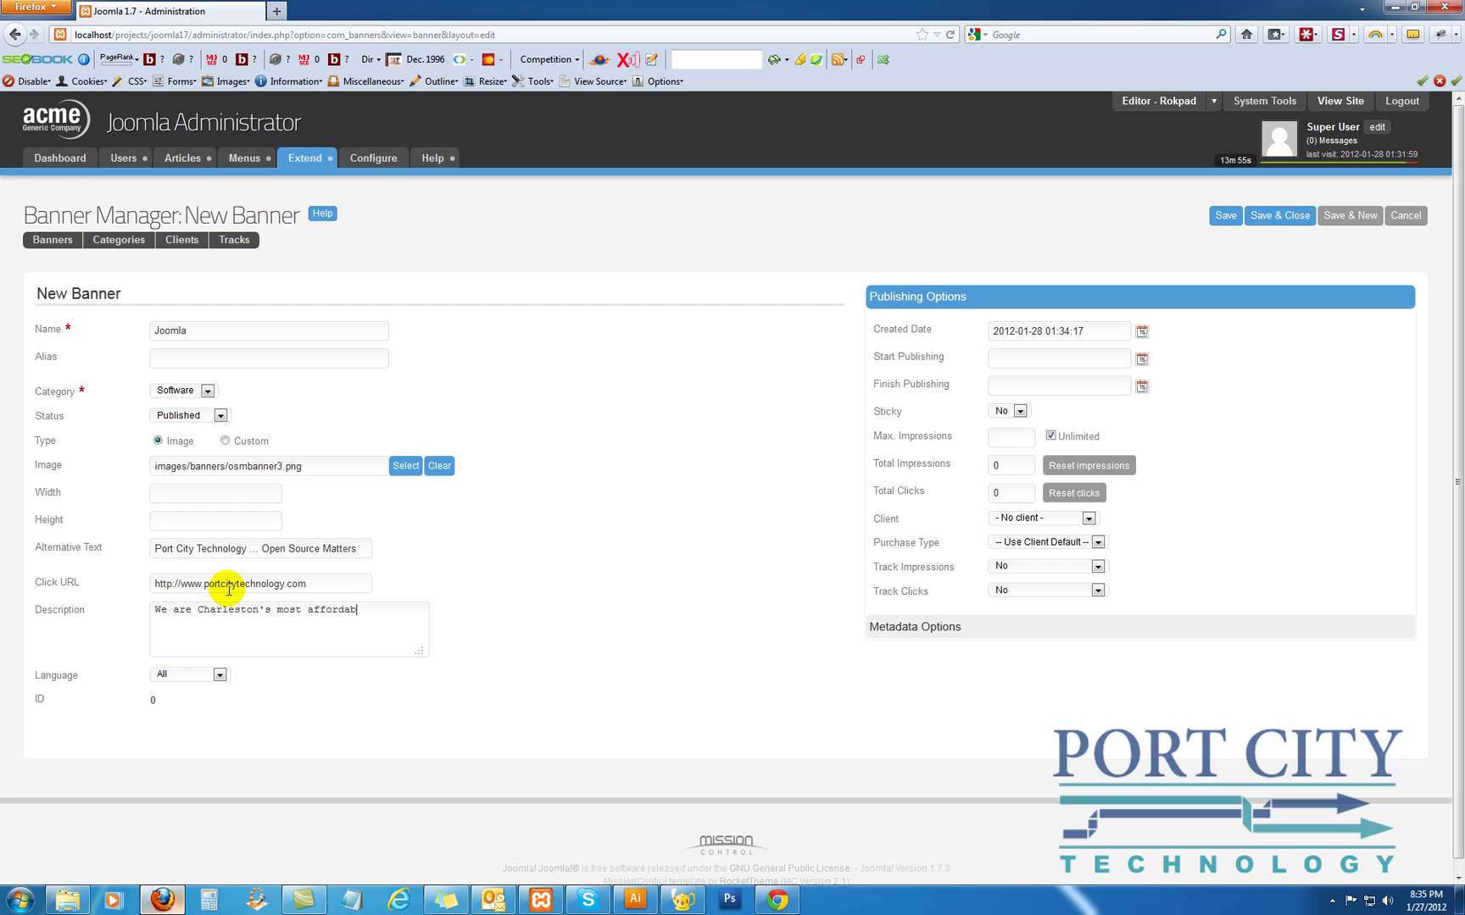
type("le web des")
type("ign and hosting company ")
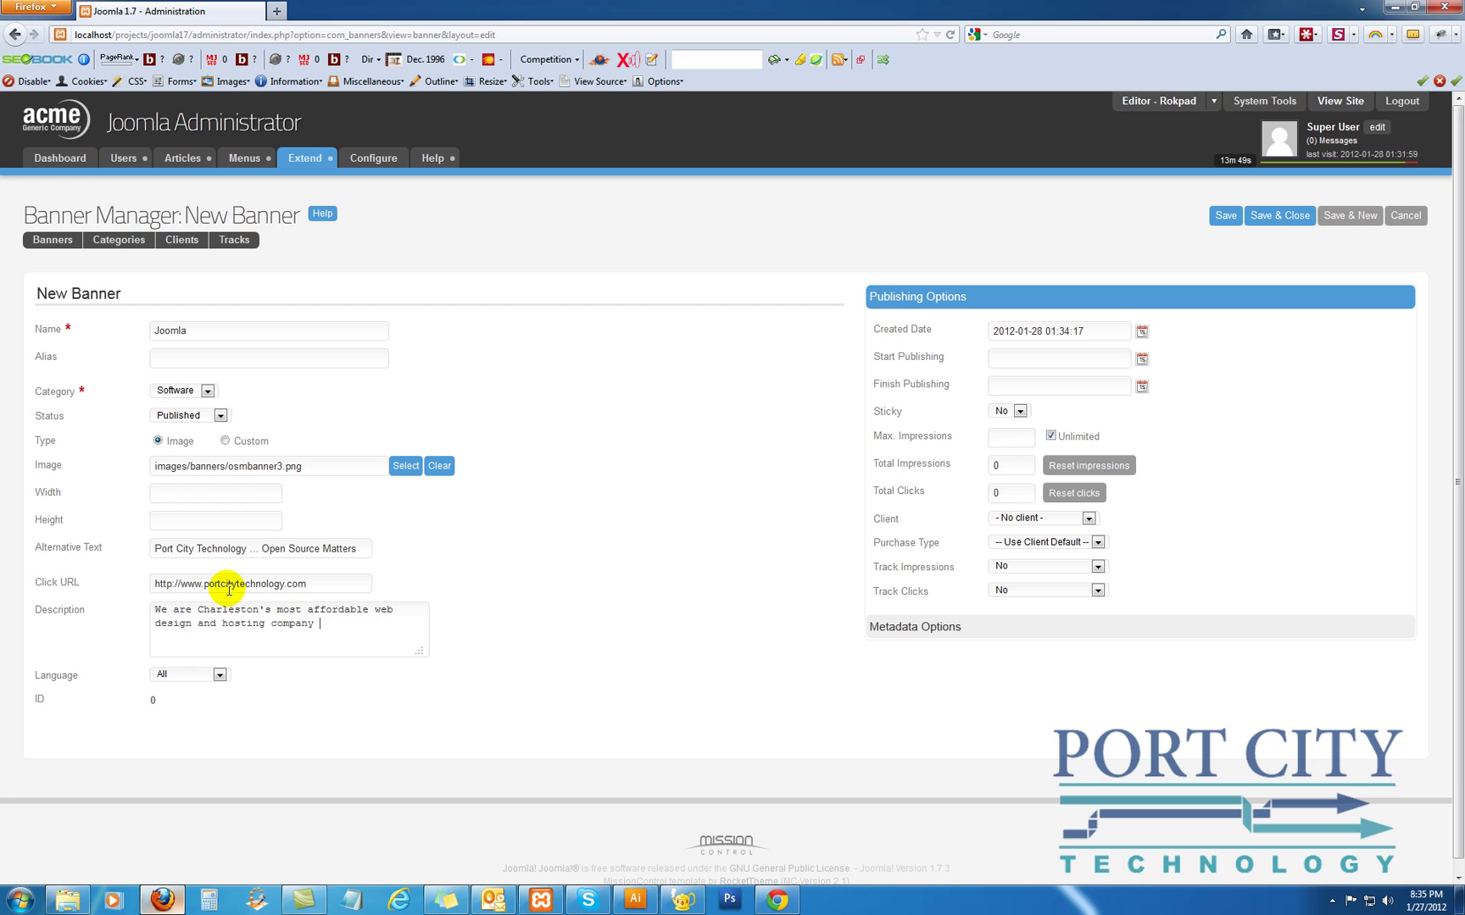
type("specializing in Joomla web sites.")
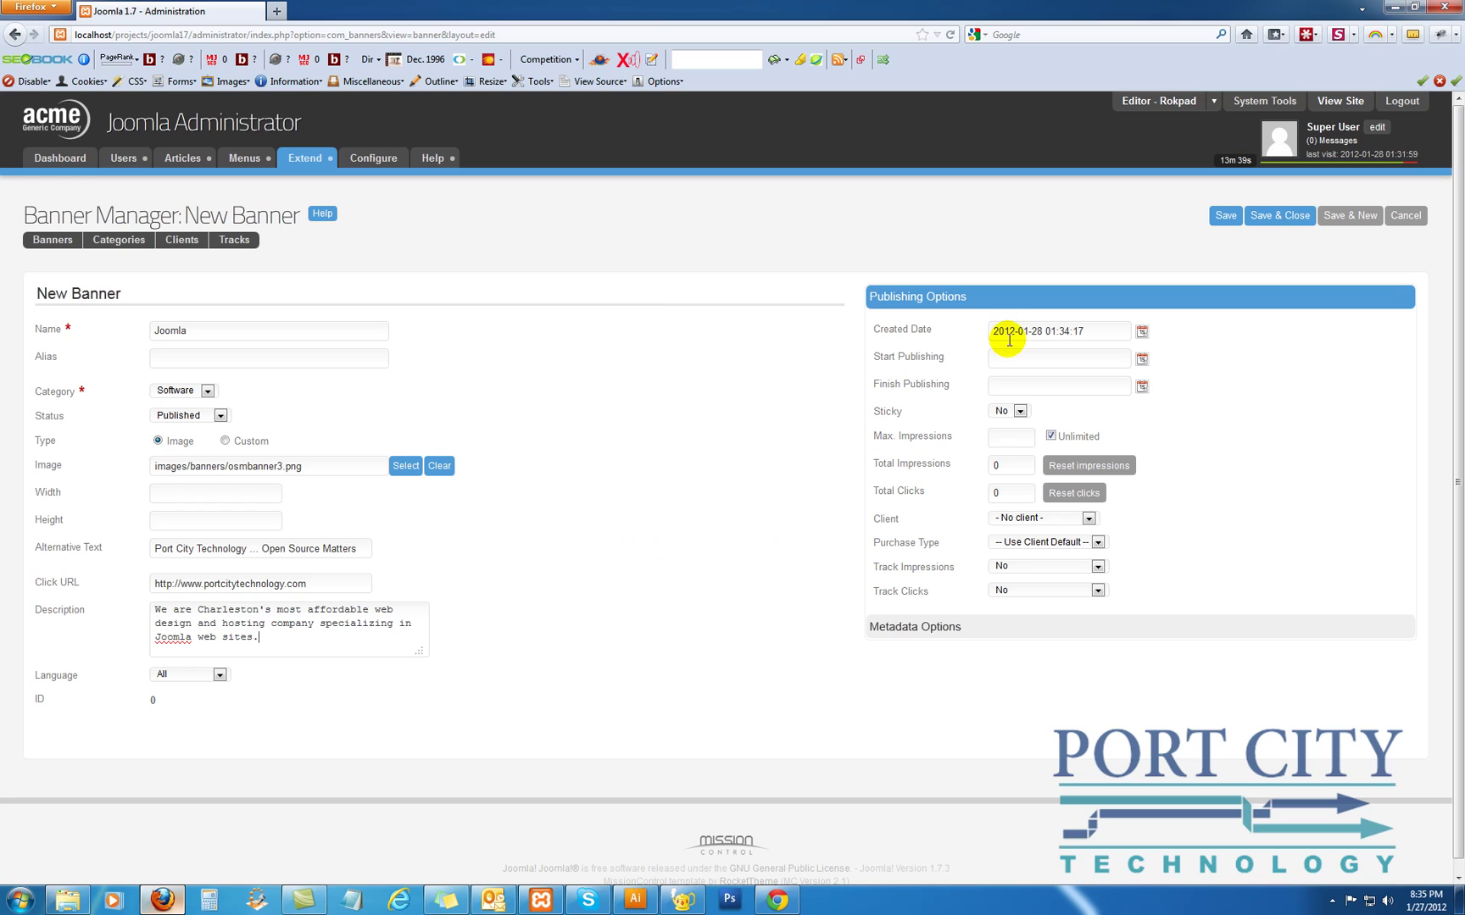
Make the banner sticky and assign it to client Port City Technology
left_click(1018, 412)
left_click(1016, 436)
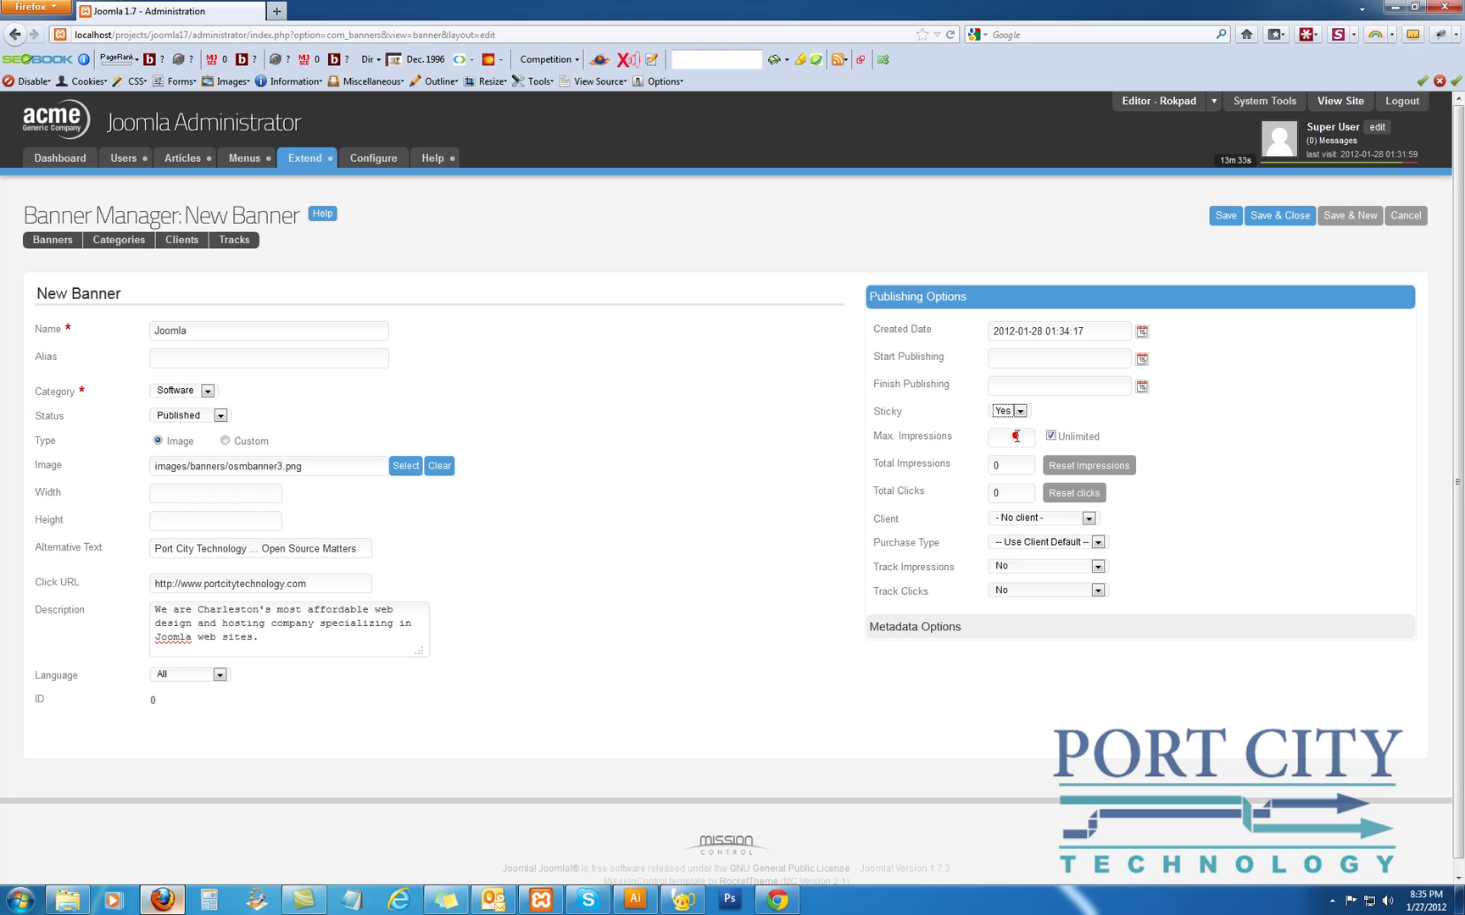
mouse_move(876, 413)
left_click(1012, 519)
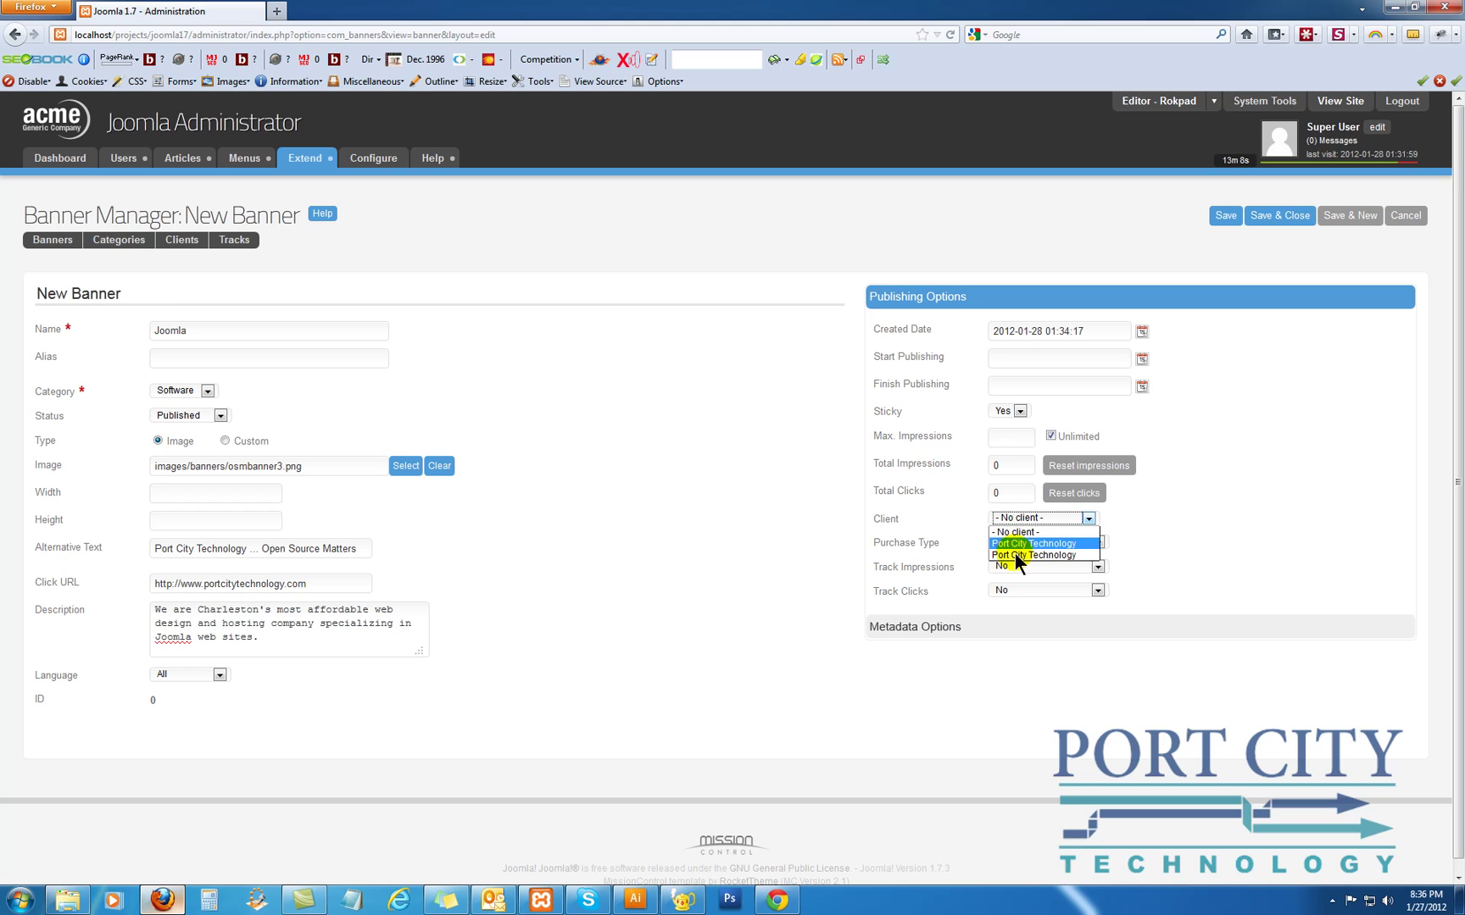
left_click(1015, 556)
Set Unlimited purchase type, turn on impression and click tracking, and save the banner
left_click(1013, 541)
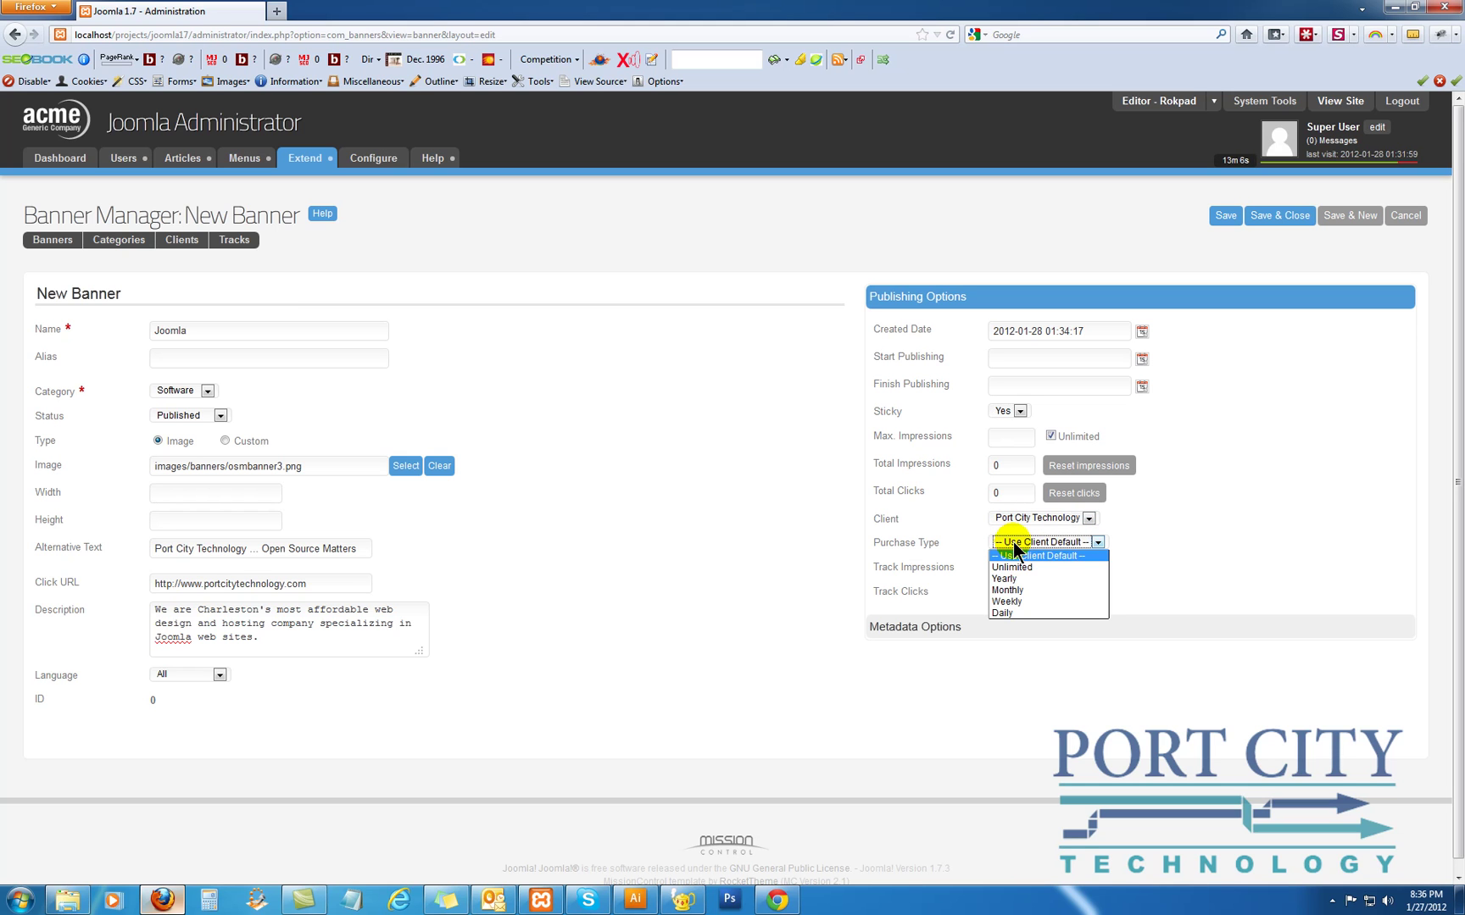
left_click(1015, 564)
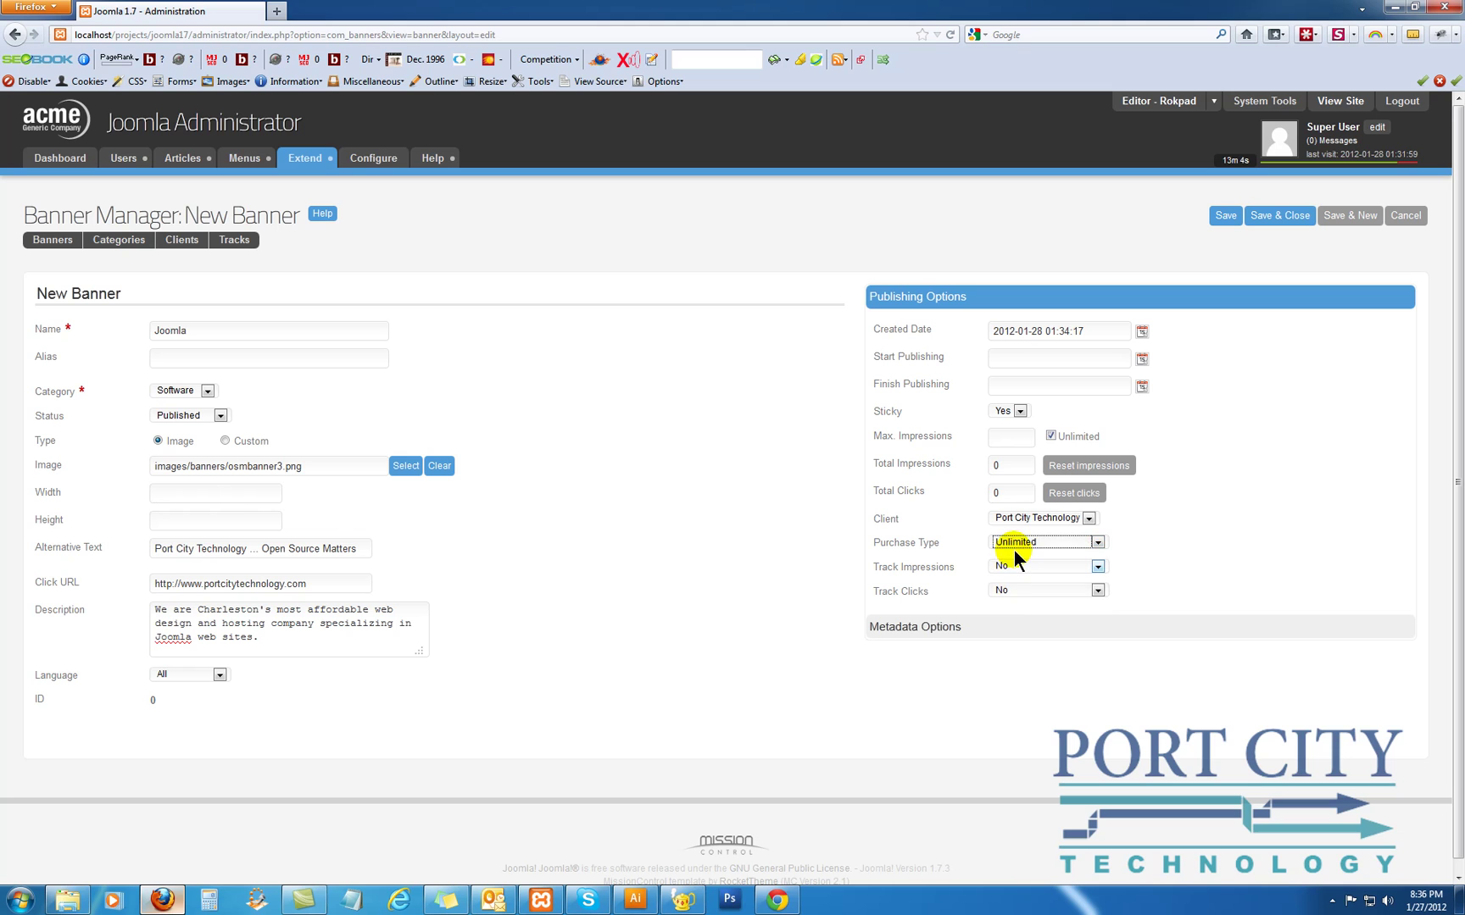
left_click(1009, 565)
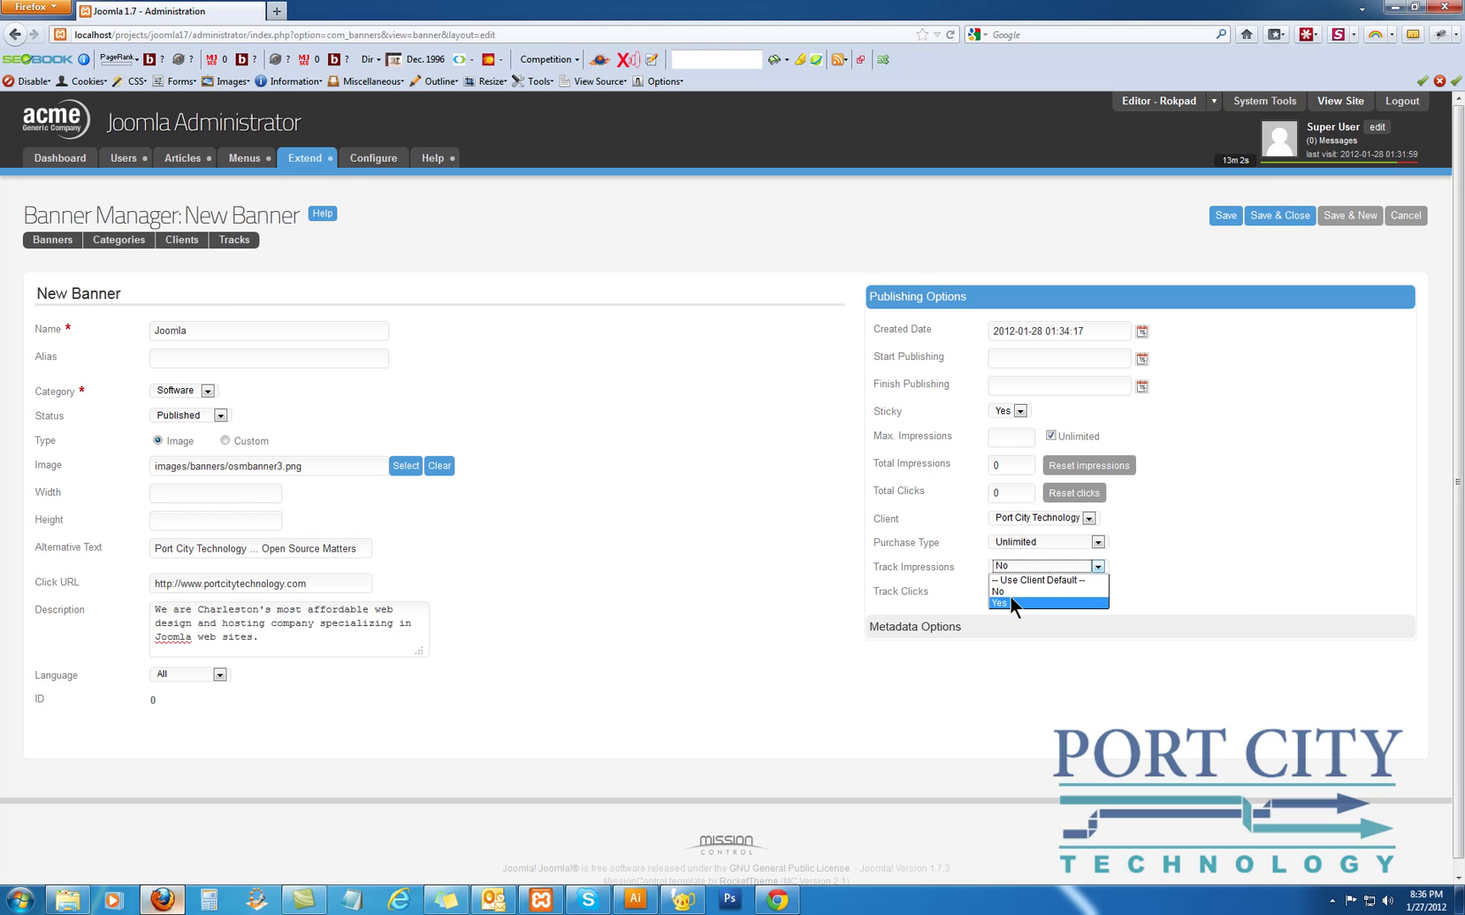
left_click(1010, 603)
left_click(1015, 591)
left_click(1020, 626)
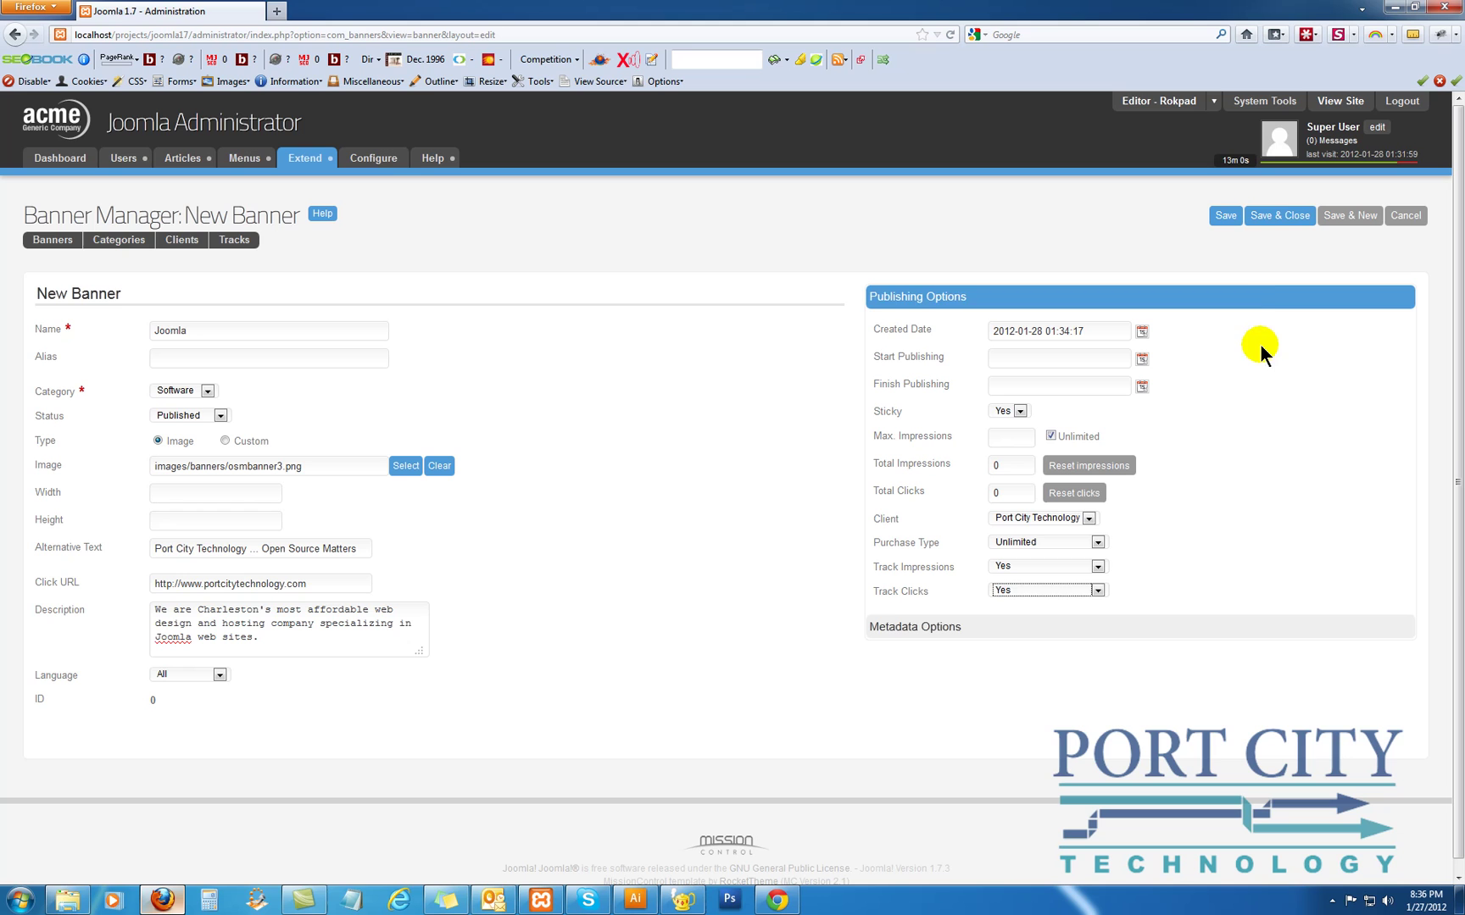
left_click(1260, 217)
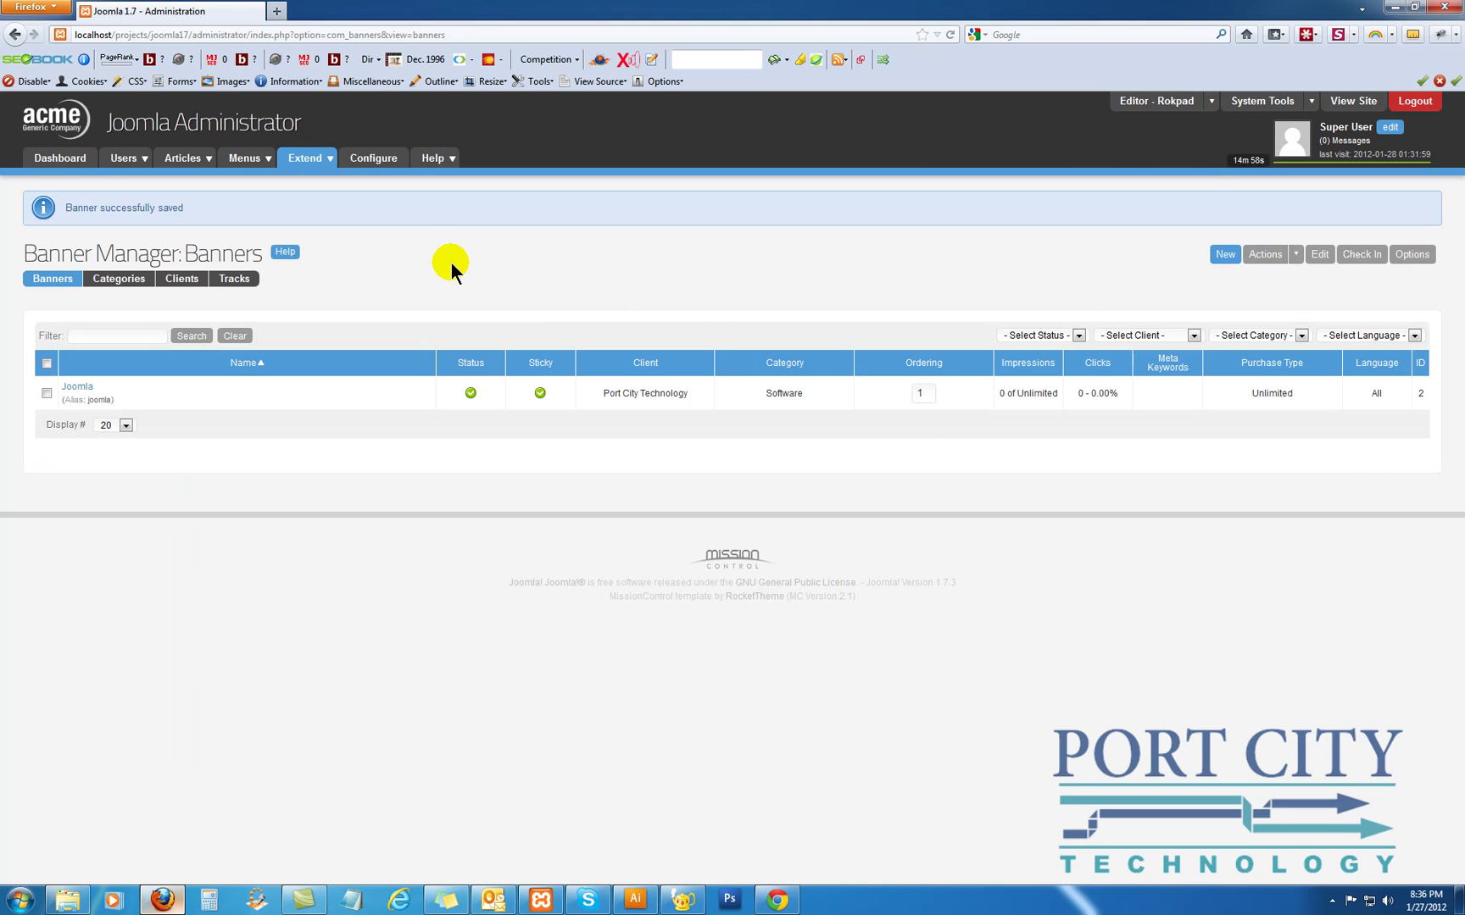
Preview the public site in a new tab, then return to the administrator
mouse_move(300, 163)
left_click(1353, 101)
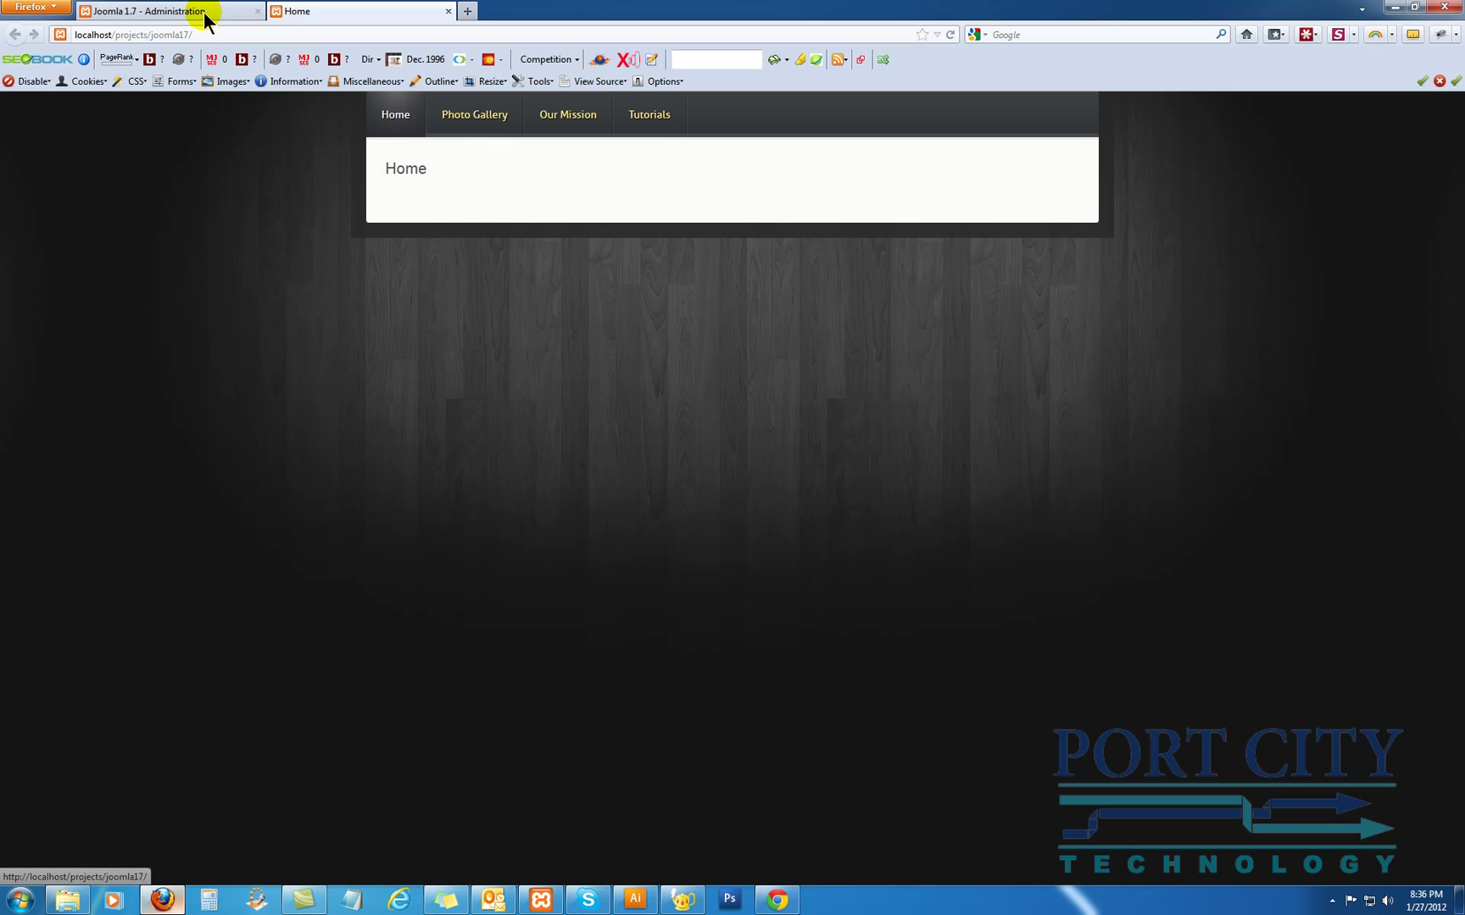
left_click(204, 12)
Begin a new Banners module from the Site Modules list
left_click(286, 150)
mouse_move(339, 209)
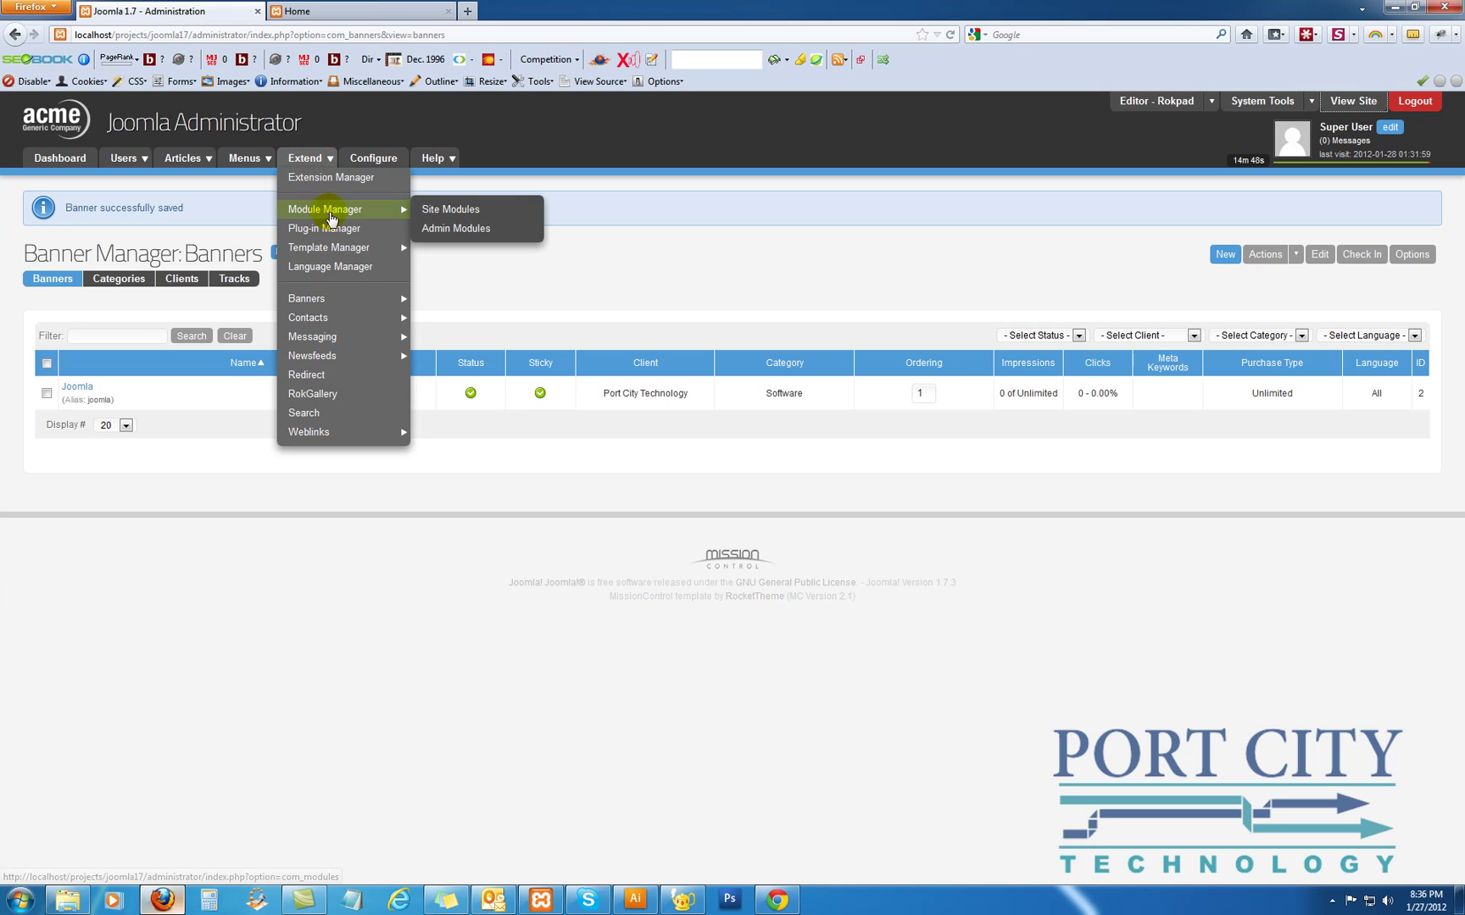
left_click(440, 214)
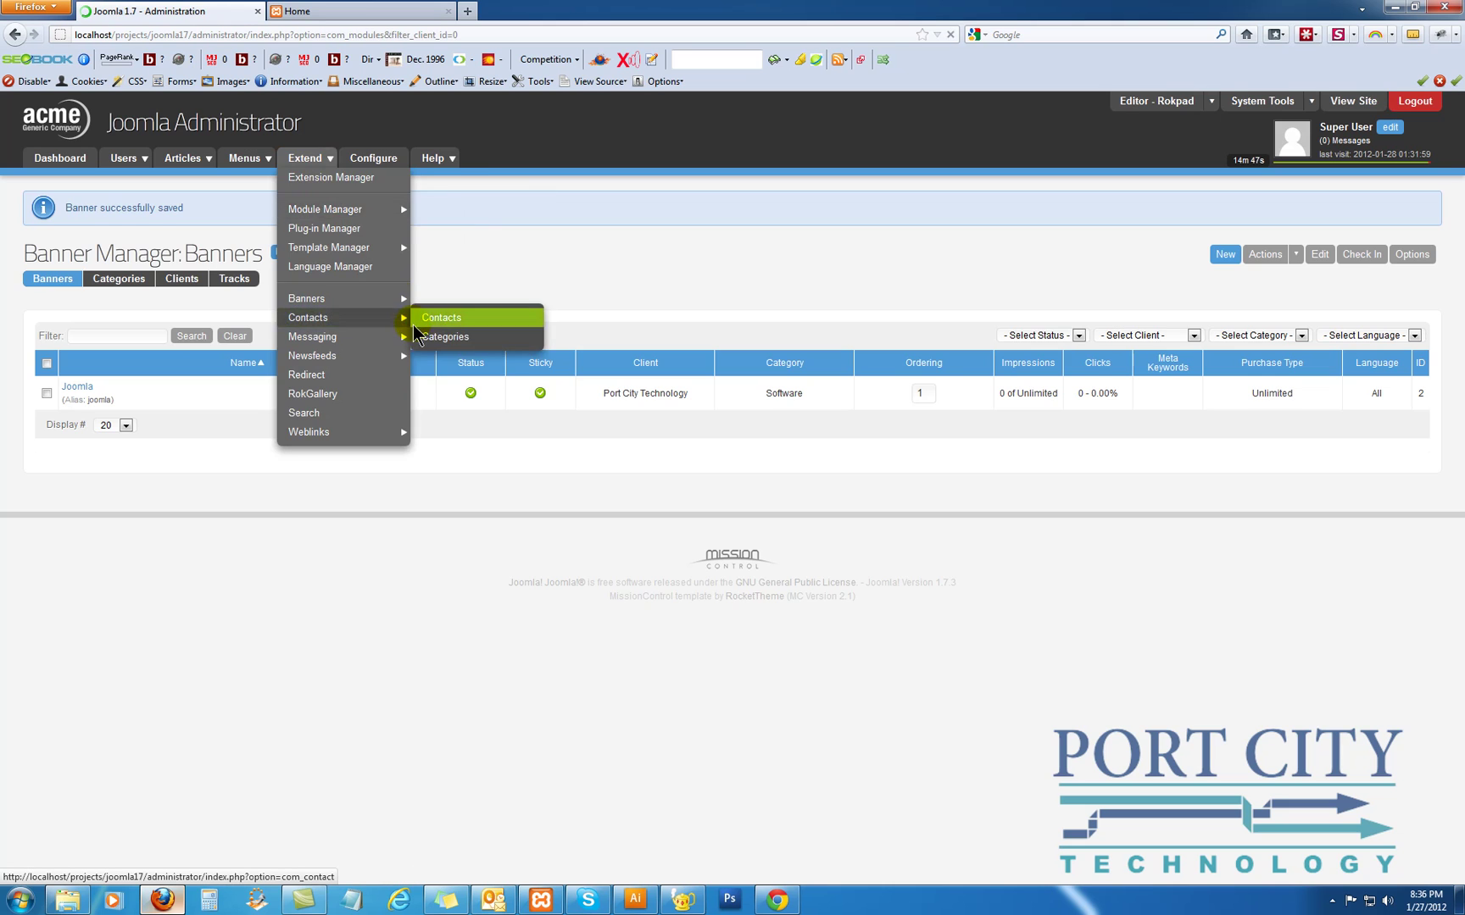
left_click(1224, 214)
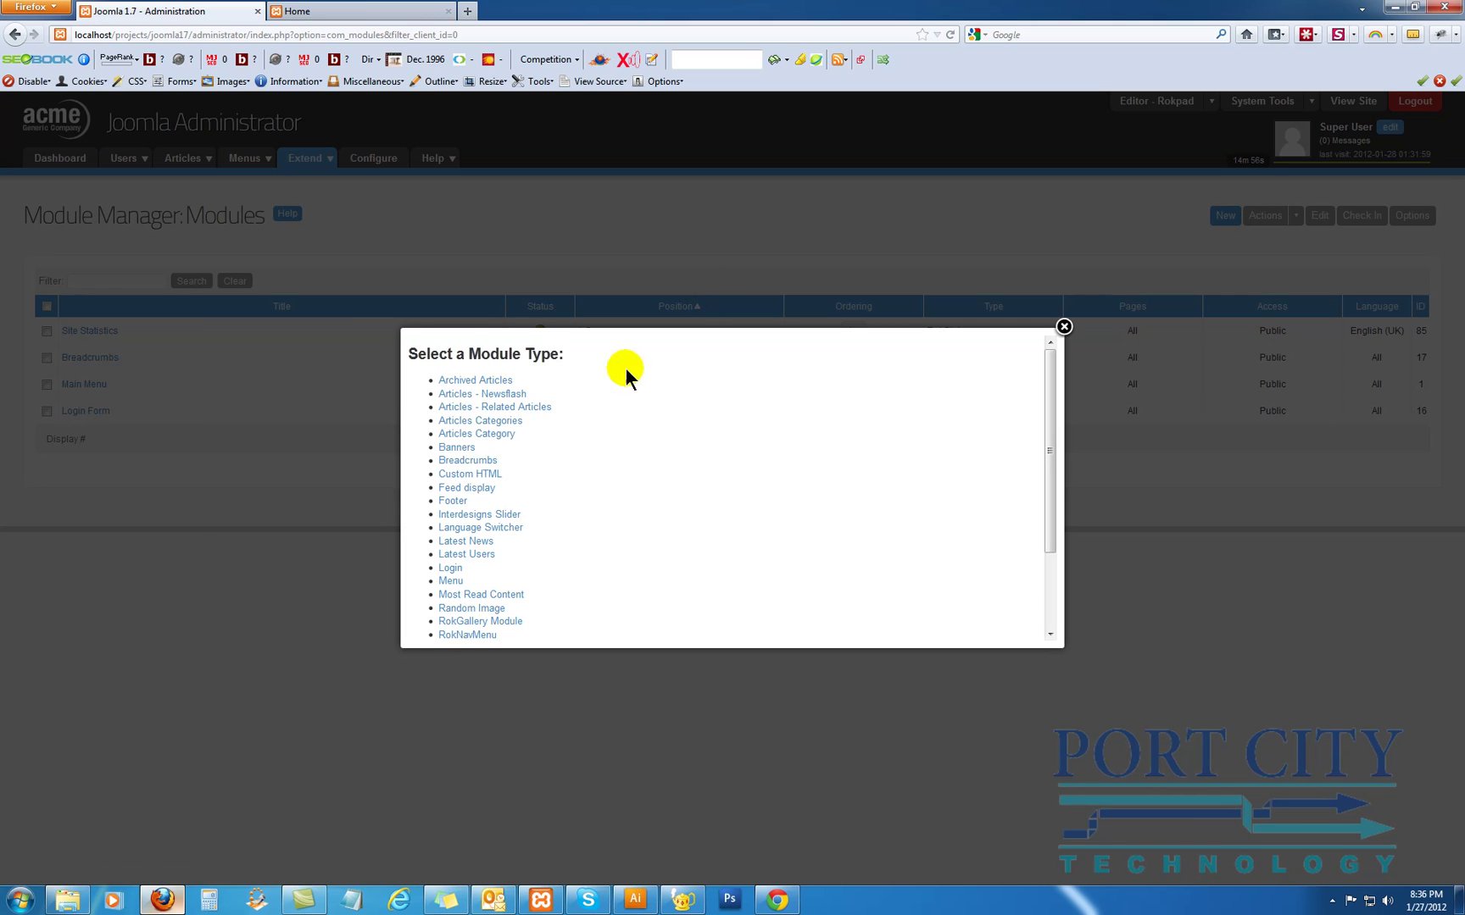
left_click(455, 448)
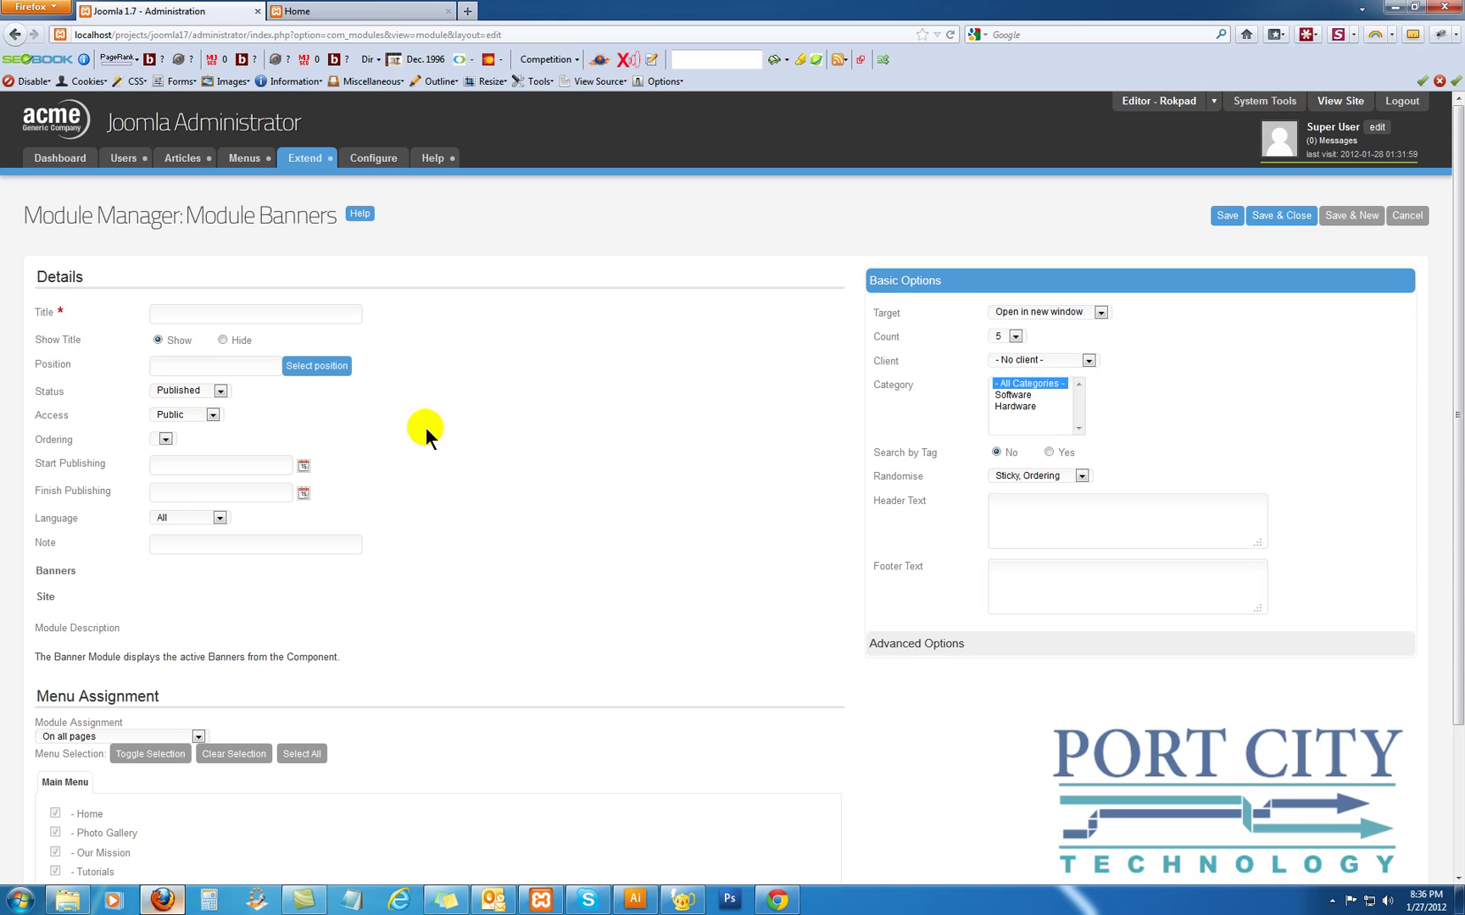
Title the module Port City and put it in the content-top-a position
left_click(204, 315)
type("Port City")
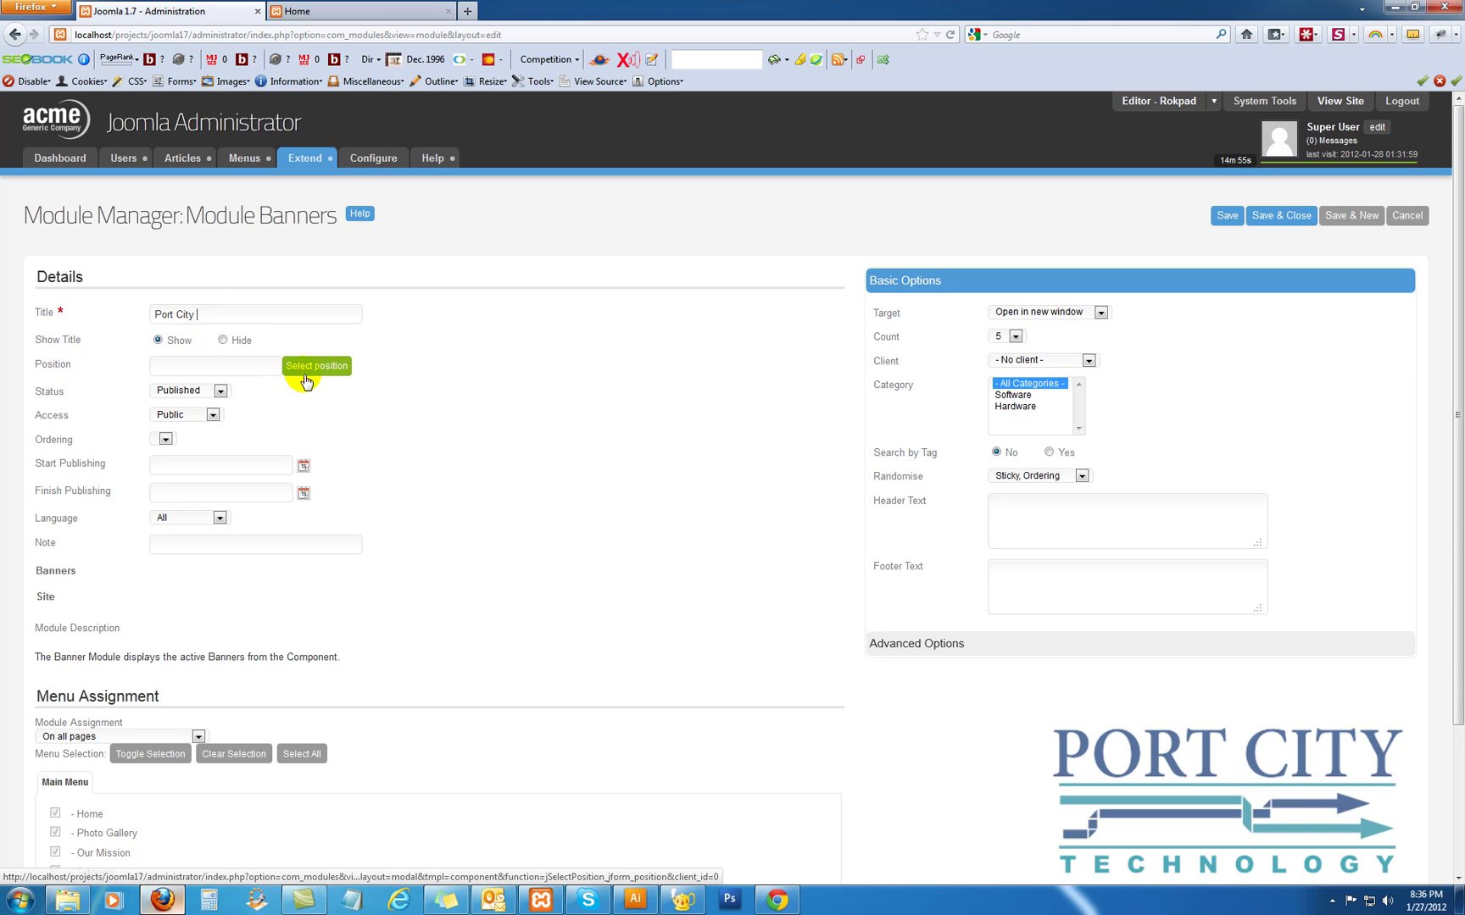
left_click(311, 368)
scroll(482, 501, "down", 3)
scroll(482, 501, "down", 5)
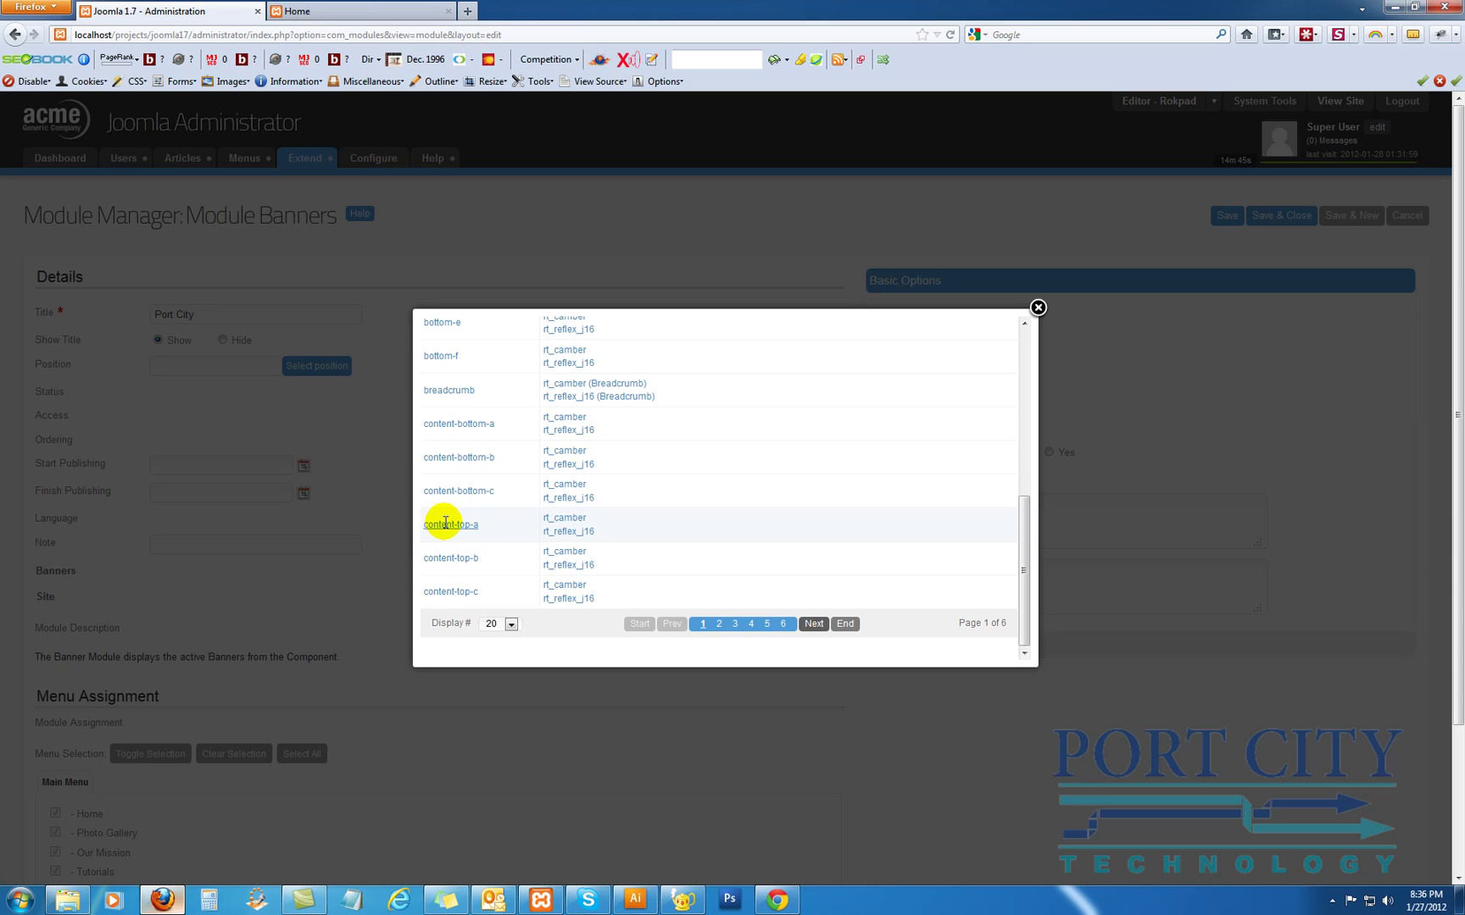
left_click(555, 524)
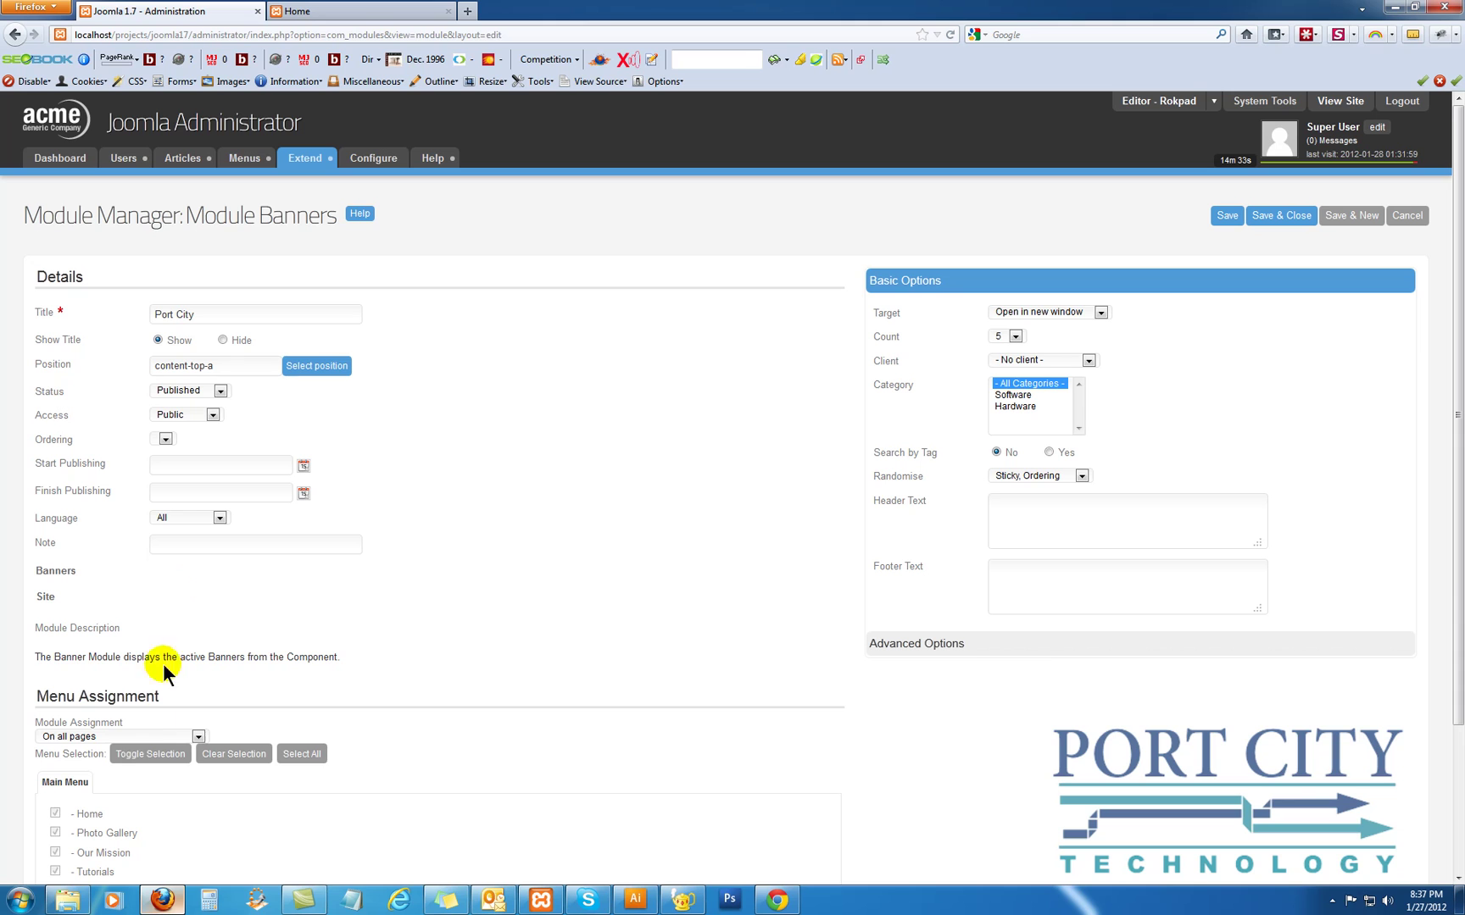
Keep the module assigned to all pages and set its client to Port City Technology
left_click(126, 732)
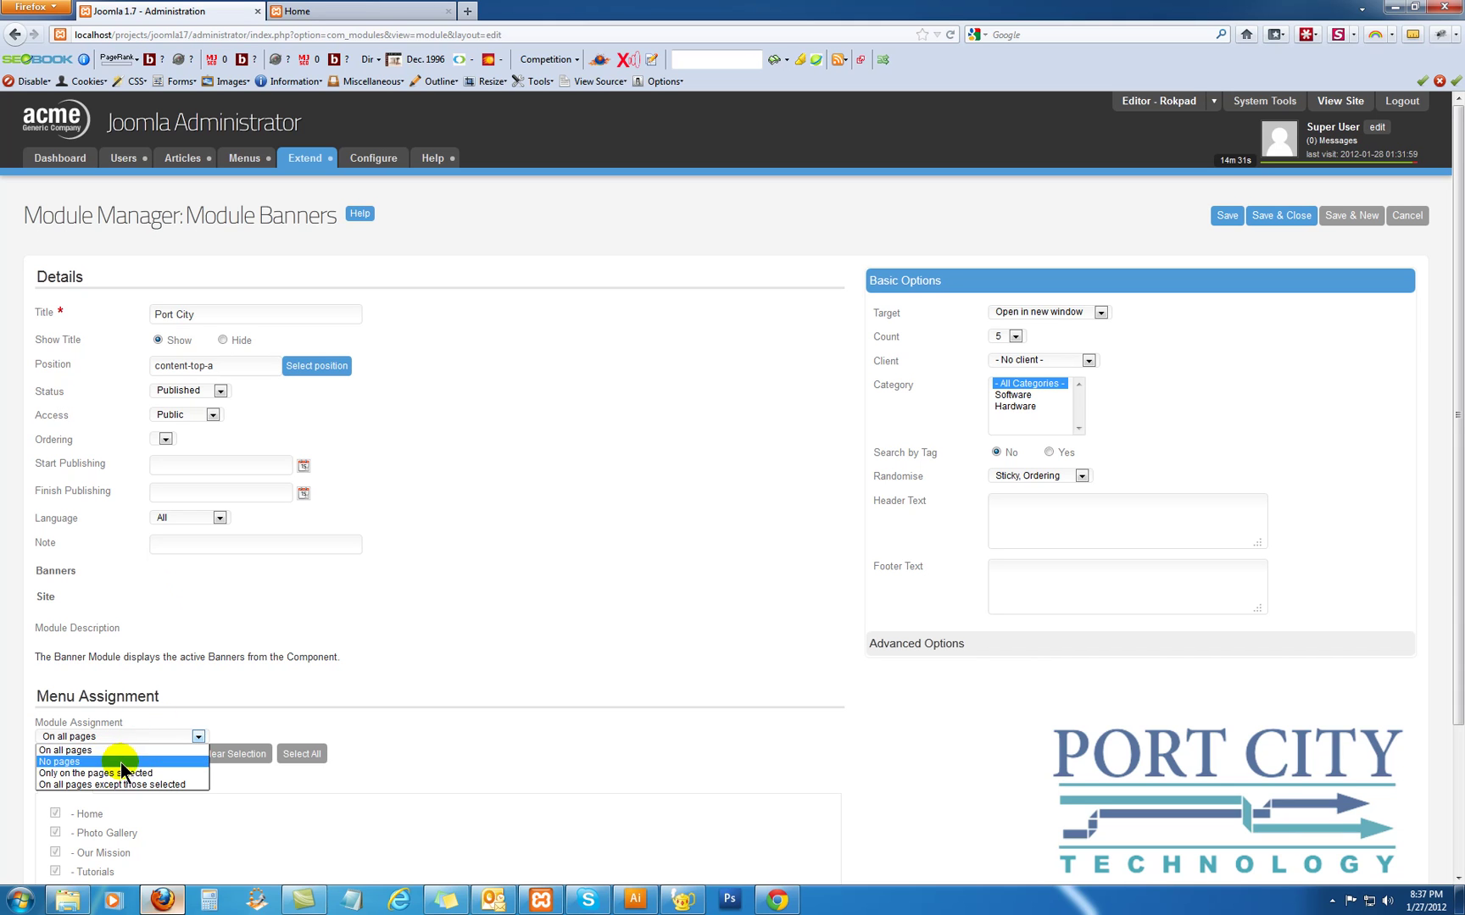
left_click(127, 751)
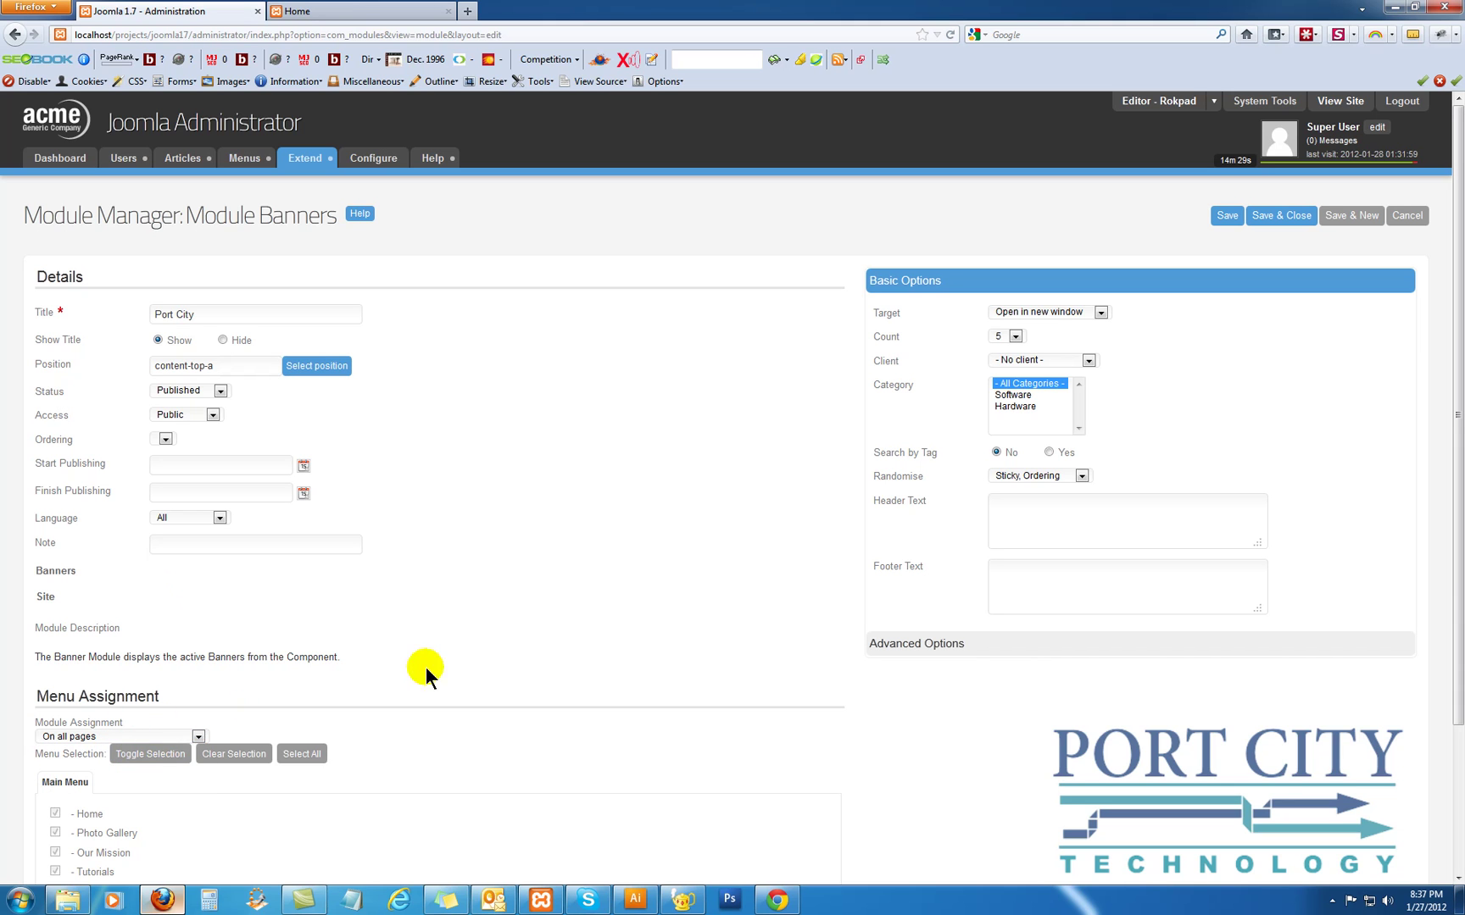
left_click(1021, 360)
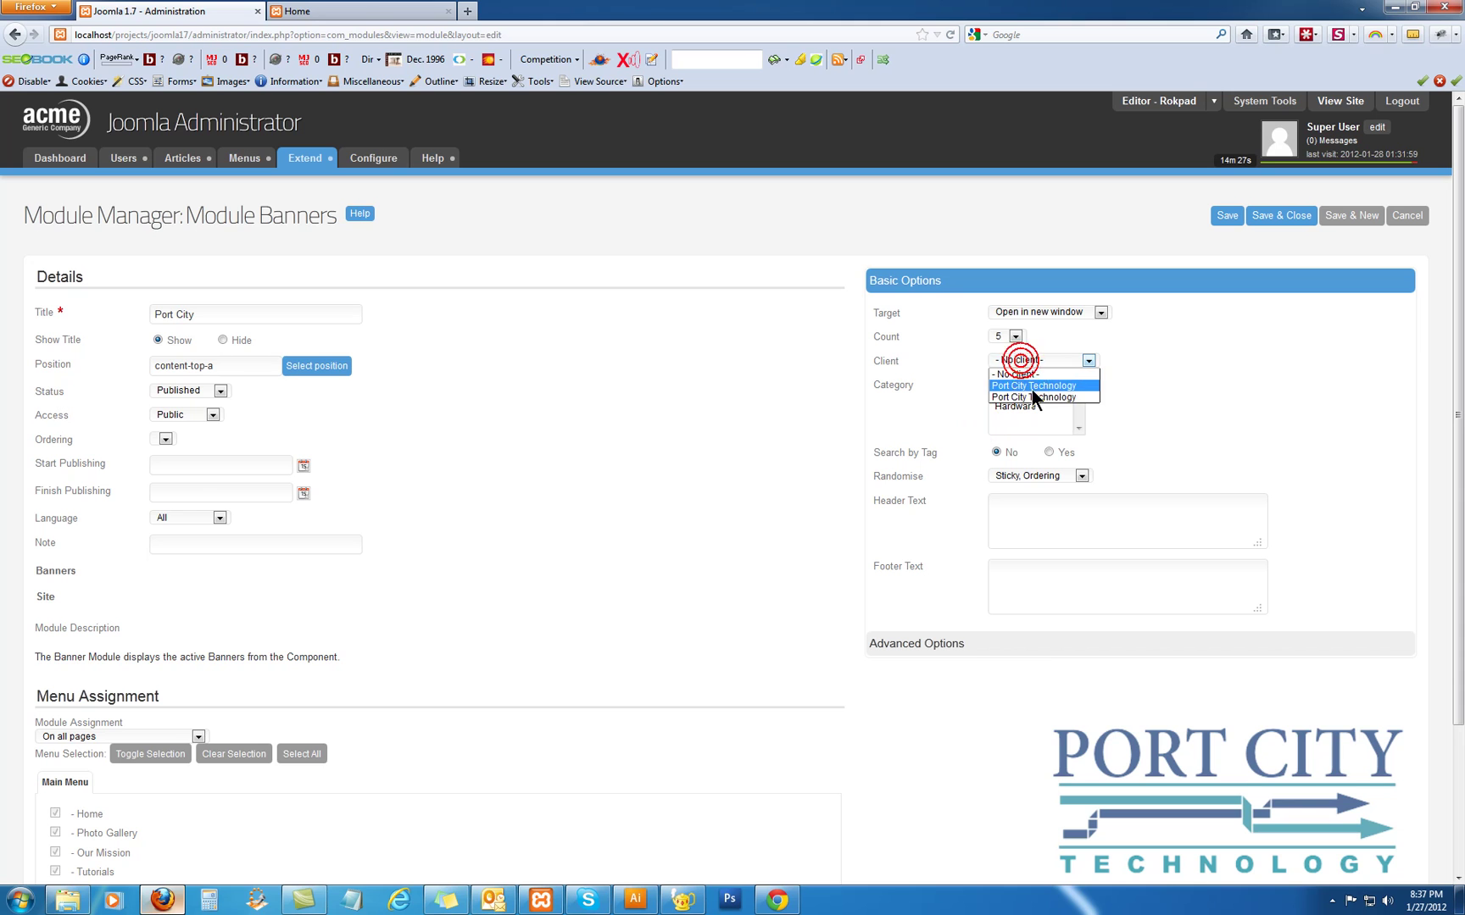
left_click(1031, 390)
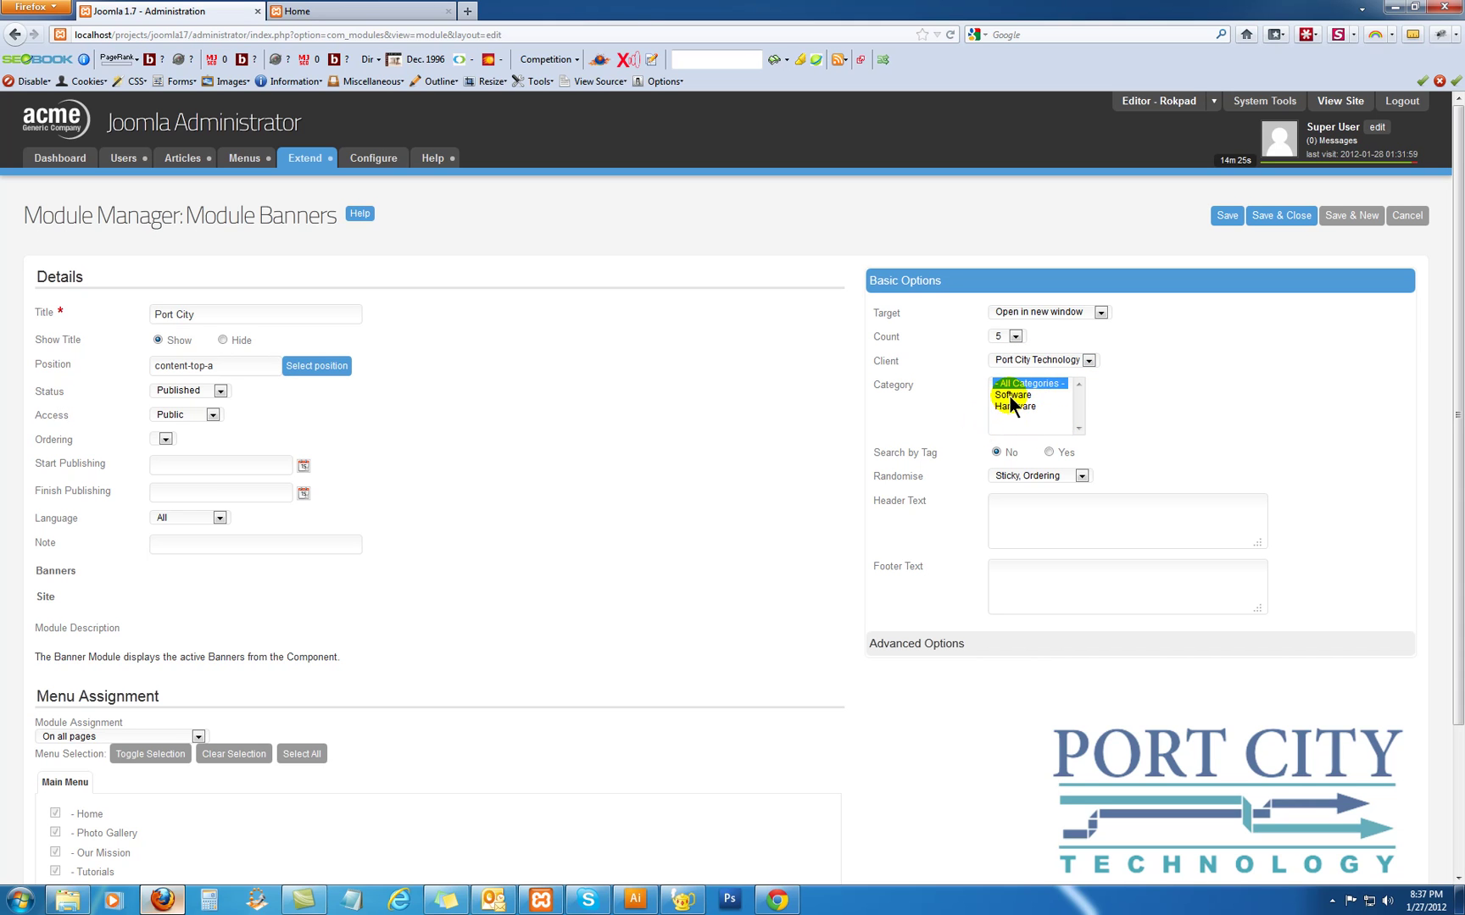
Select the Software and Hardware categories, with header 'Port City Technology' and footer 'Open Source Matters'
left_click_drag(1008, 395, 1013, 406)
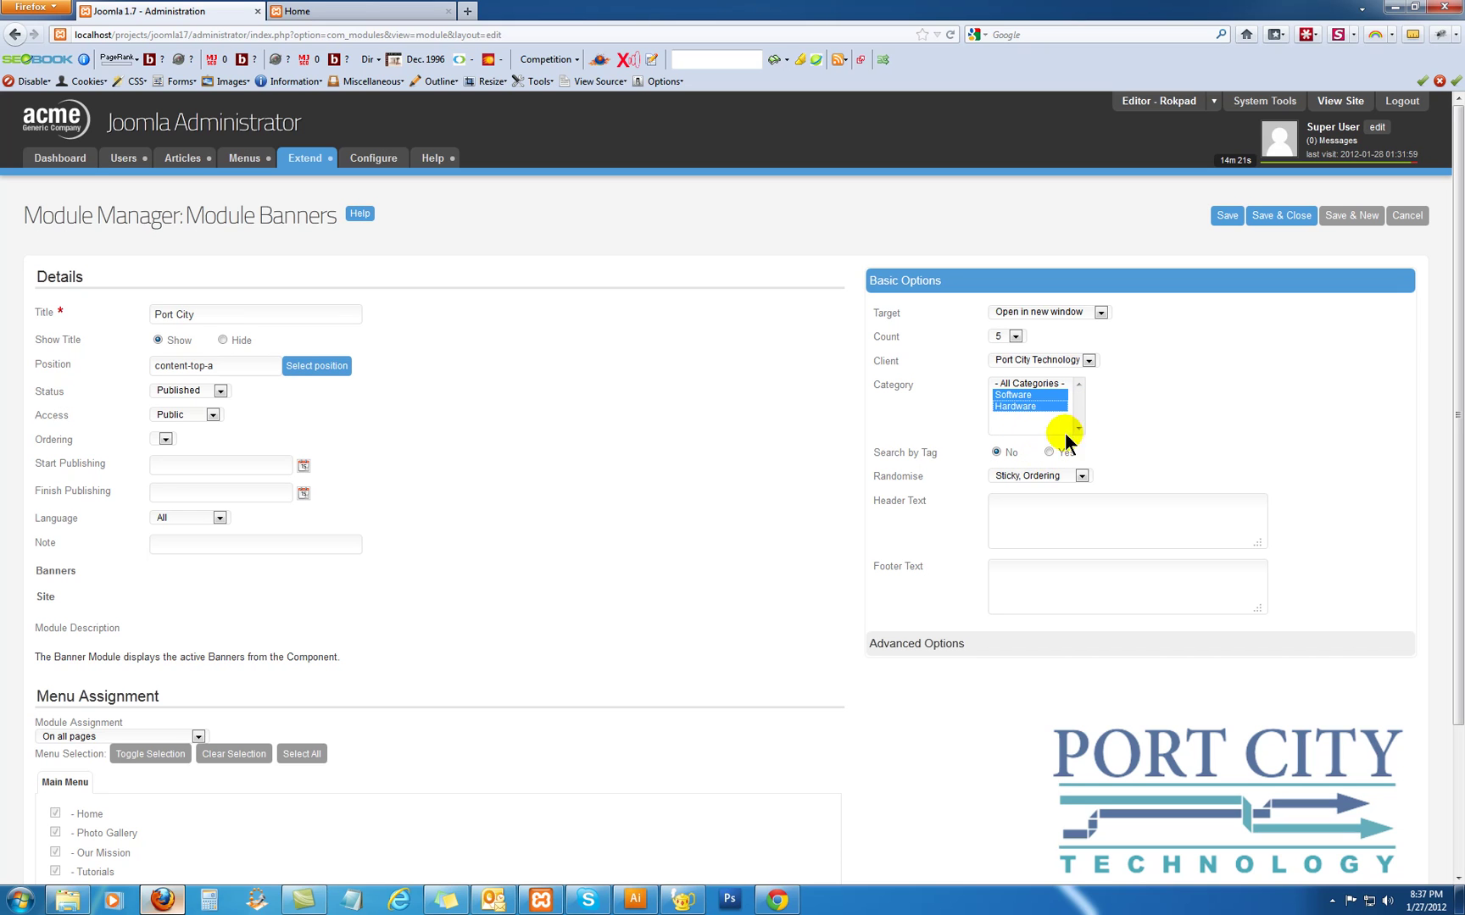
mouse_move(924, 455)
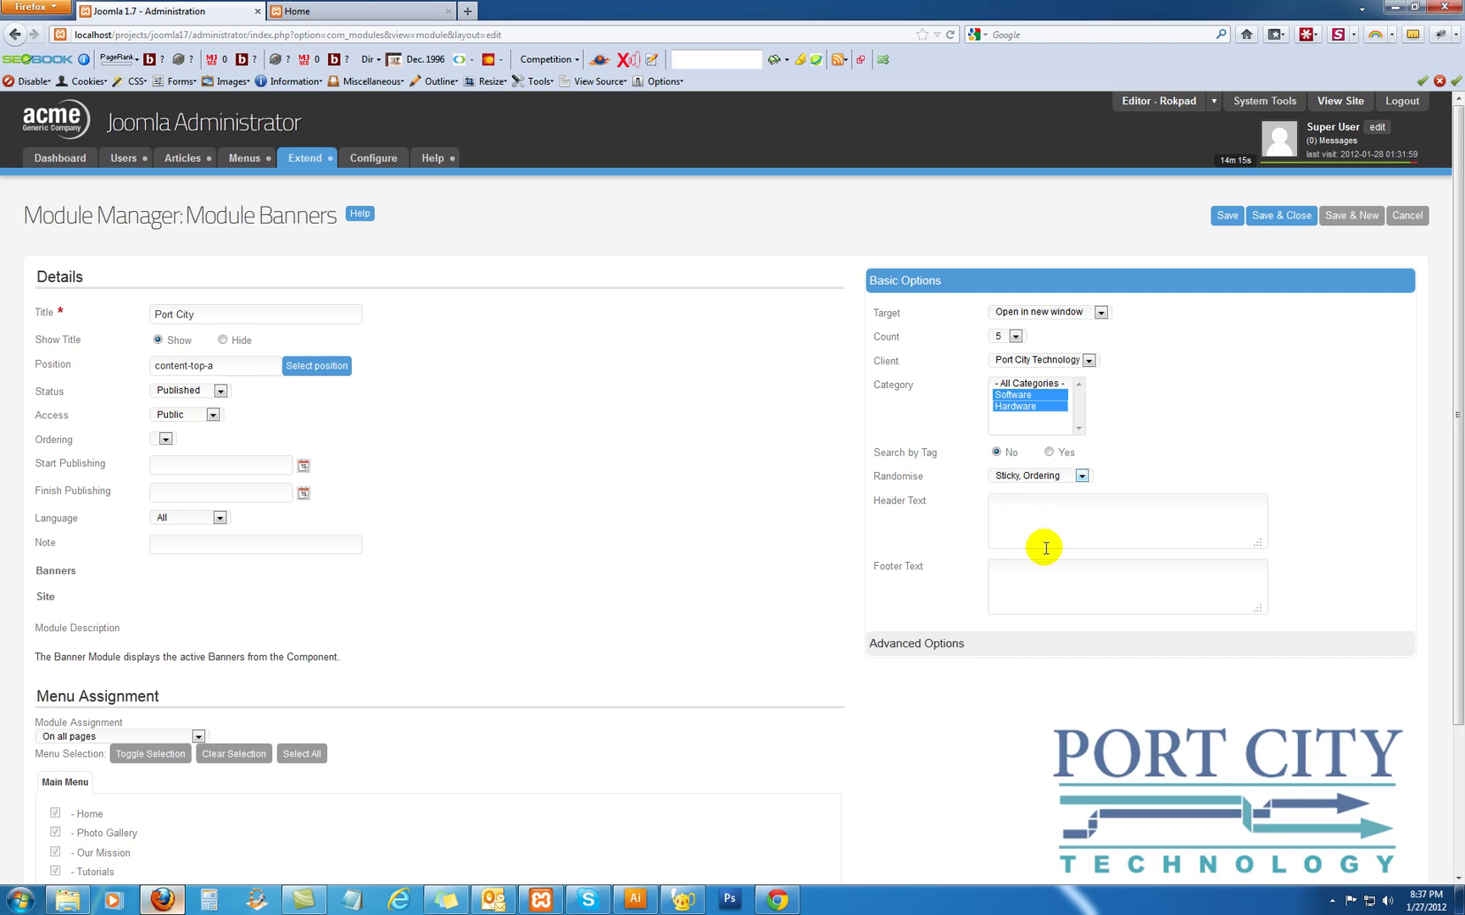
left_click(1045, 543)
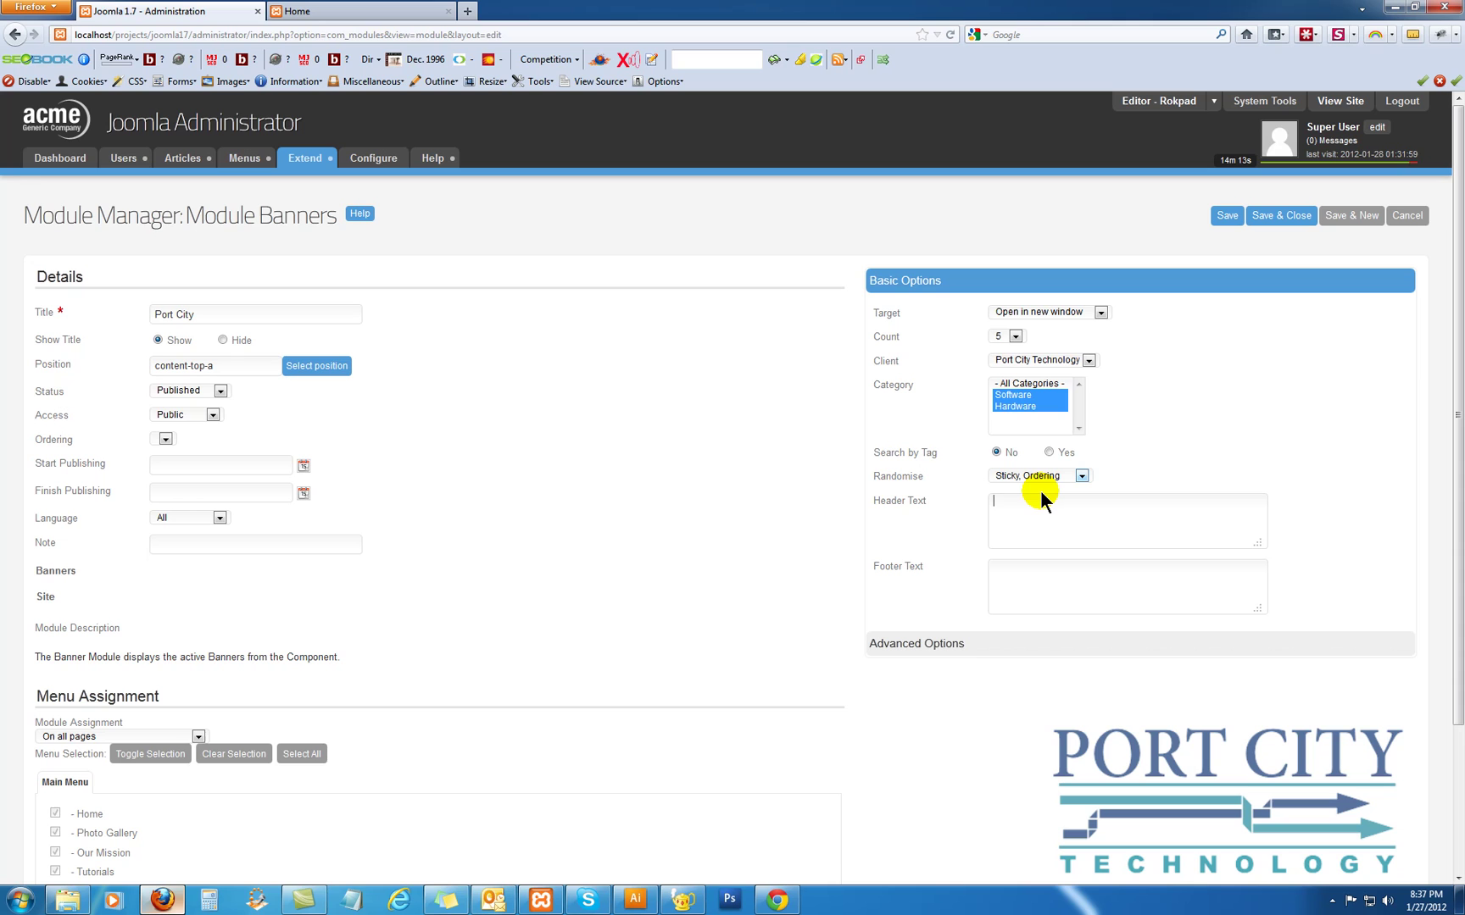
type("Port City Technology")
type("en SOurc")
type("urc")
type("e Matters")
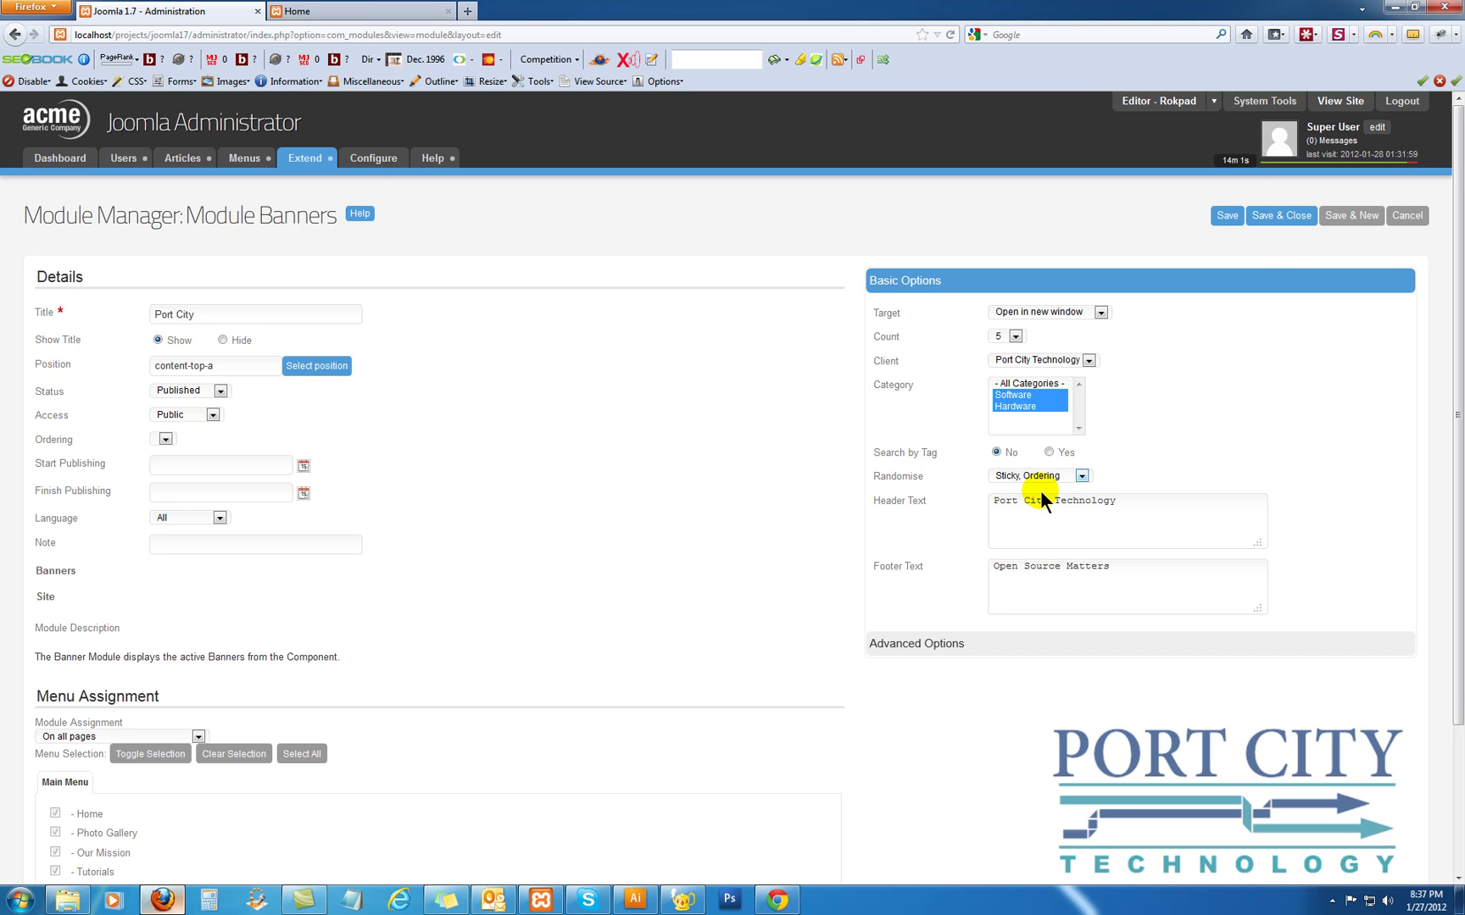
Save the Port City module and reload the Home page to check its banner header and footer
left_click(1263, 213)
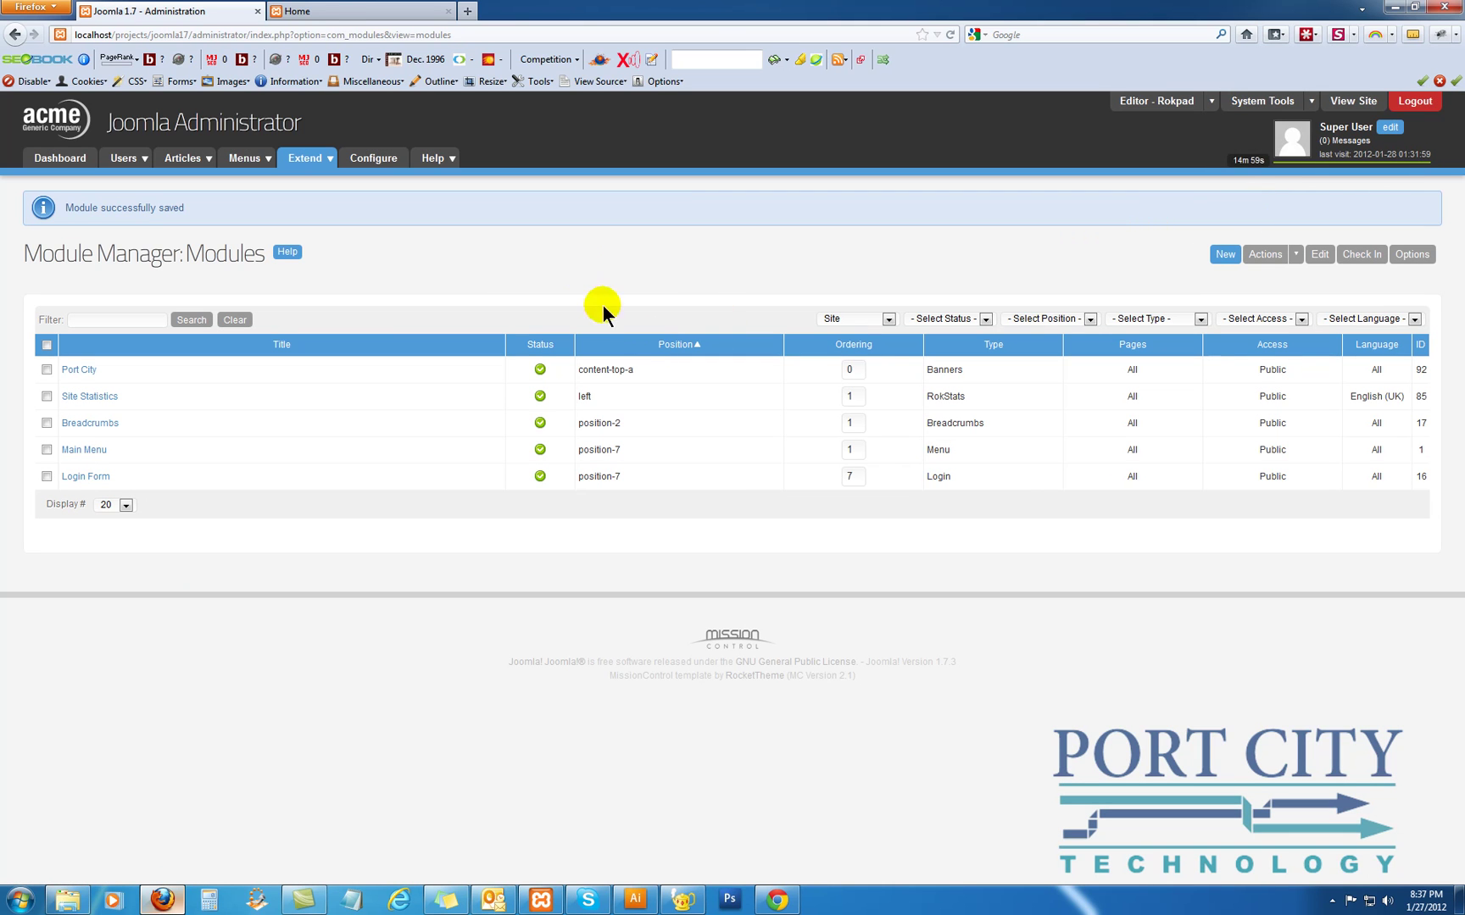
left_click(328, 11)
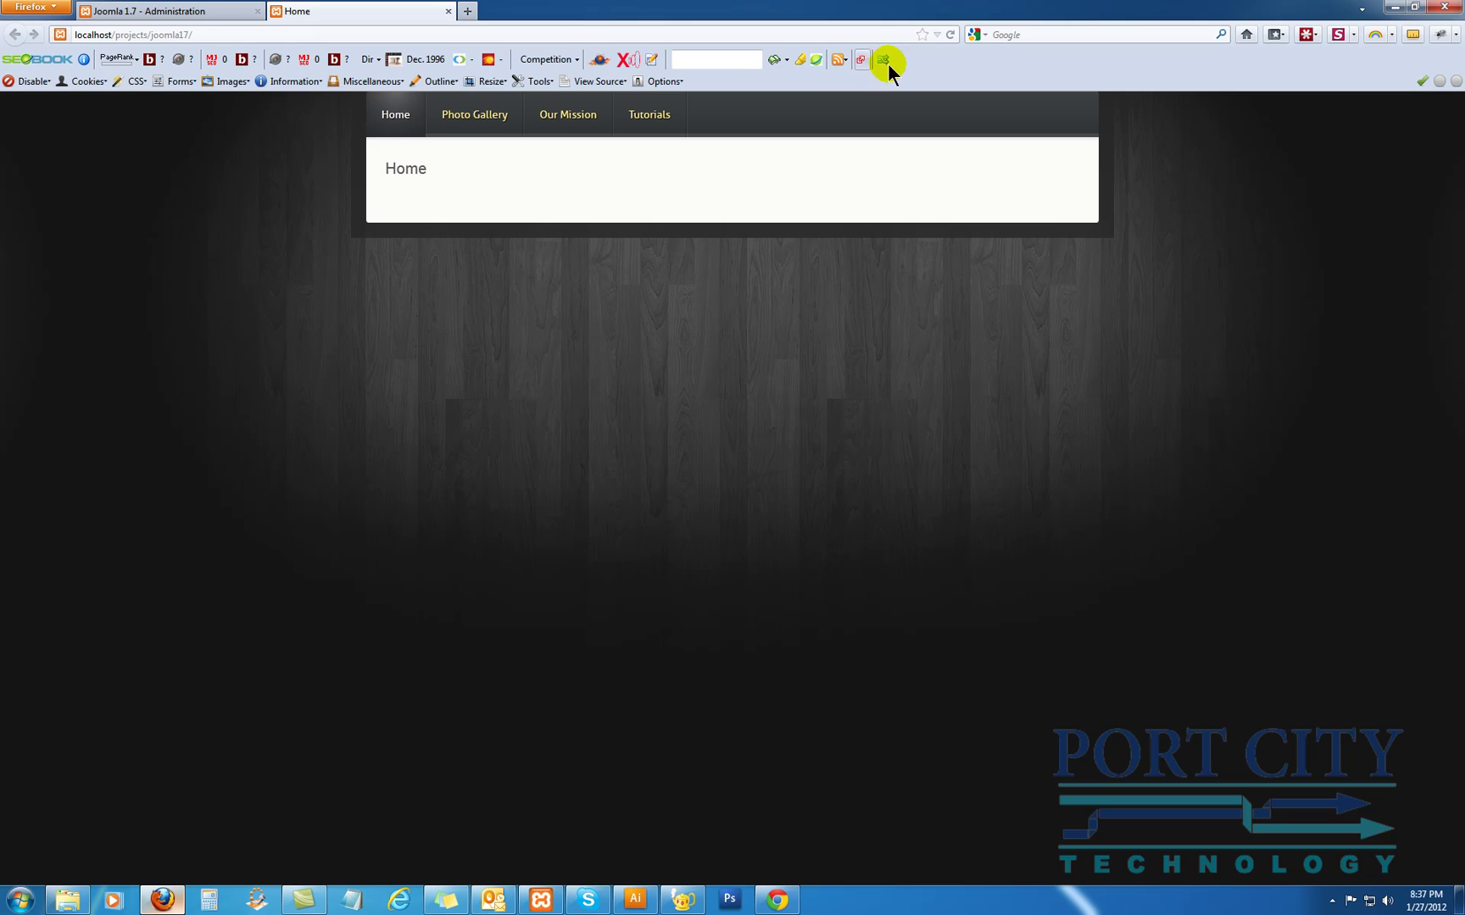
left_click(947, 37)
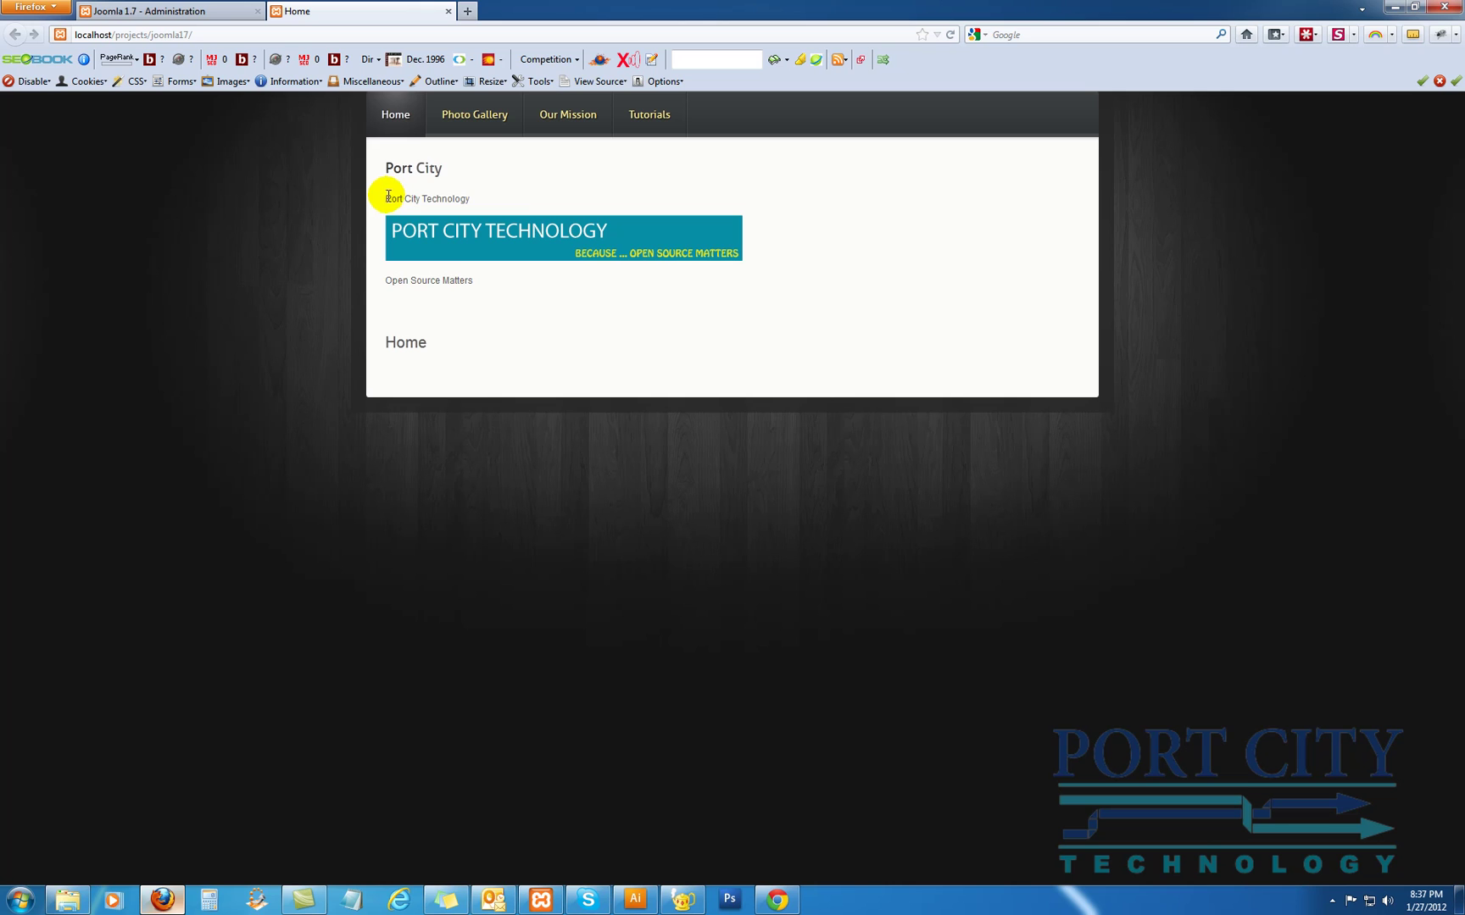
left_click_drag(385, 198, 515, 197)
left_click_drag(384, 281, 515, 282)
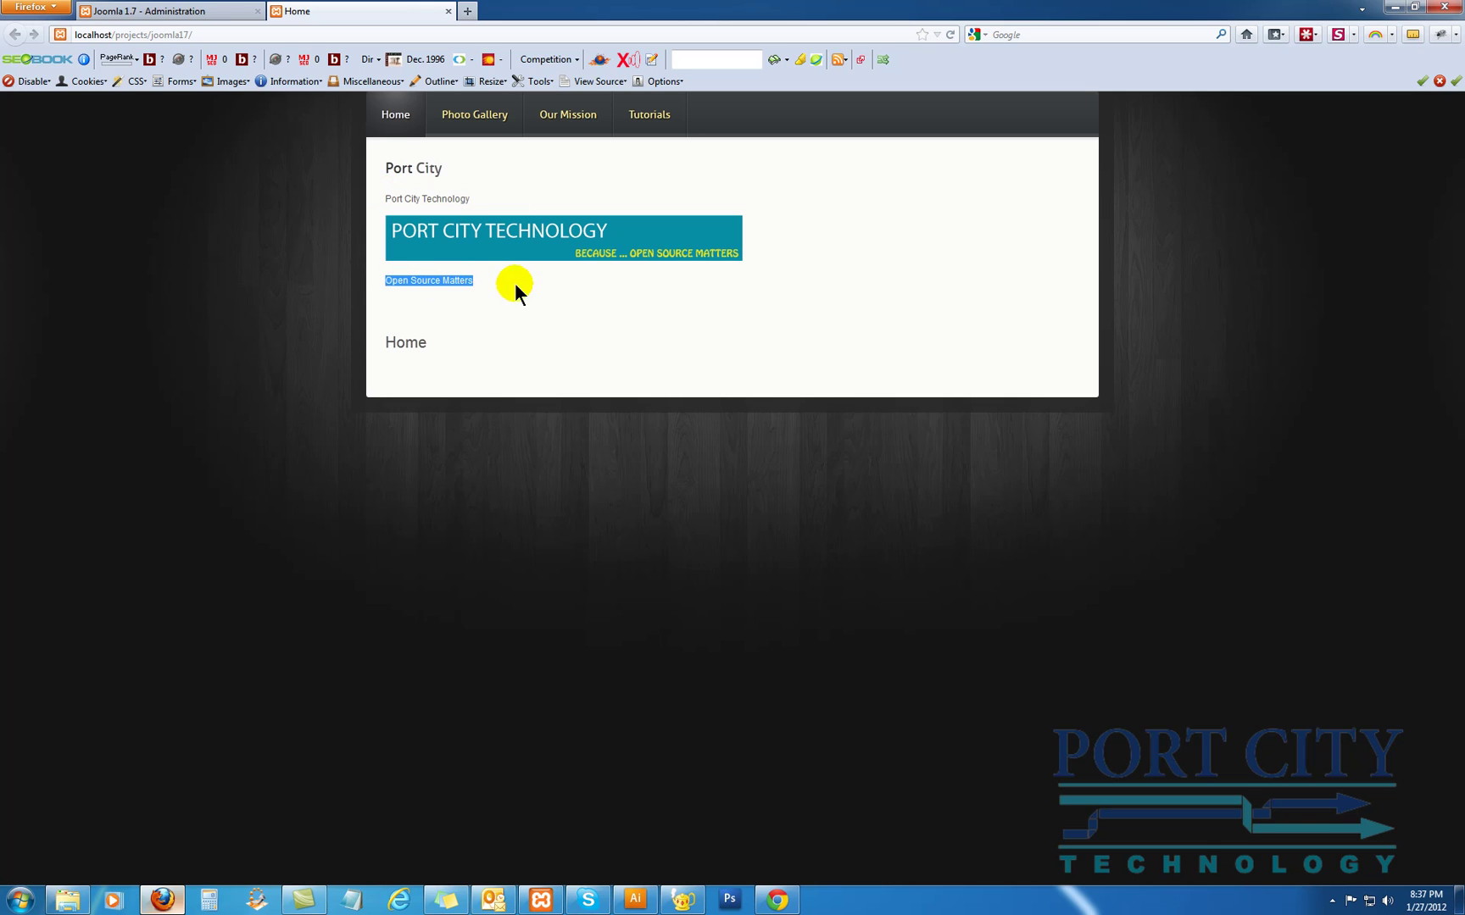
left_click(411, 186)
Set the Port City module's Show Title to Hide and save it
left_click(226, 10)
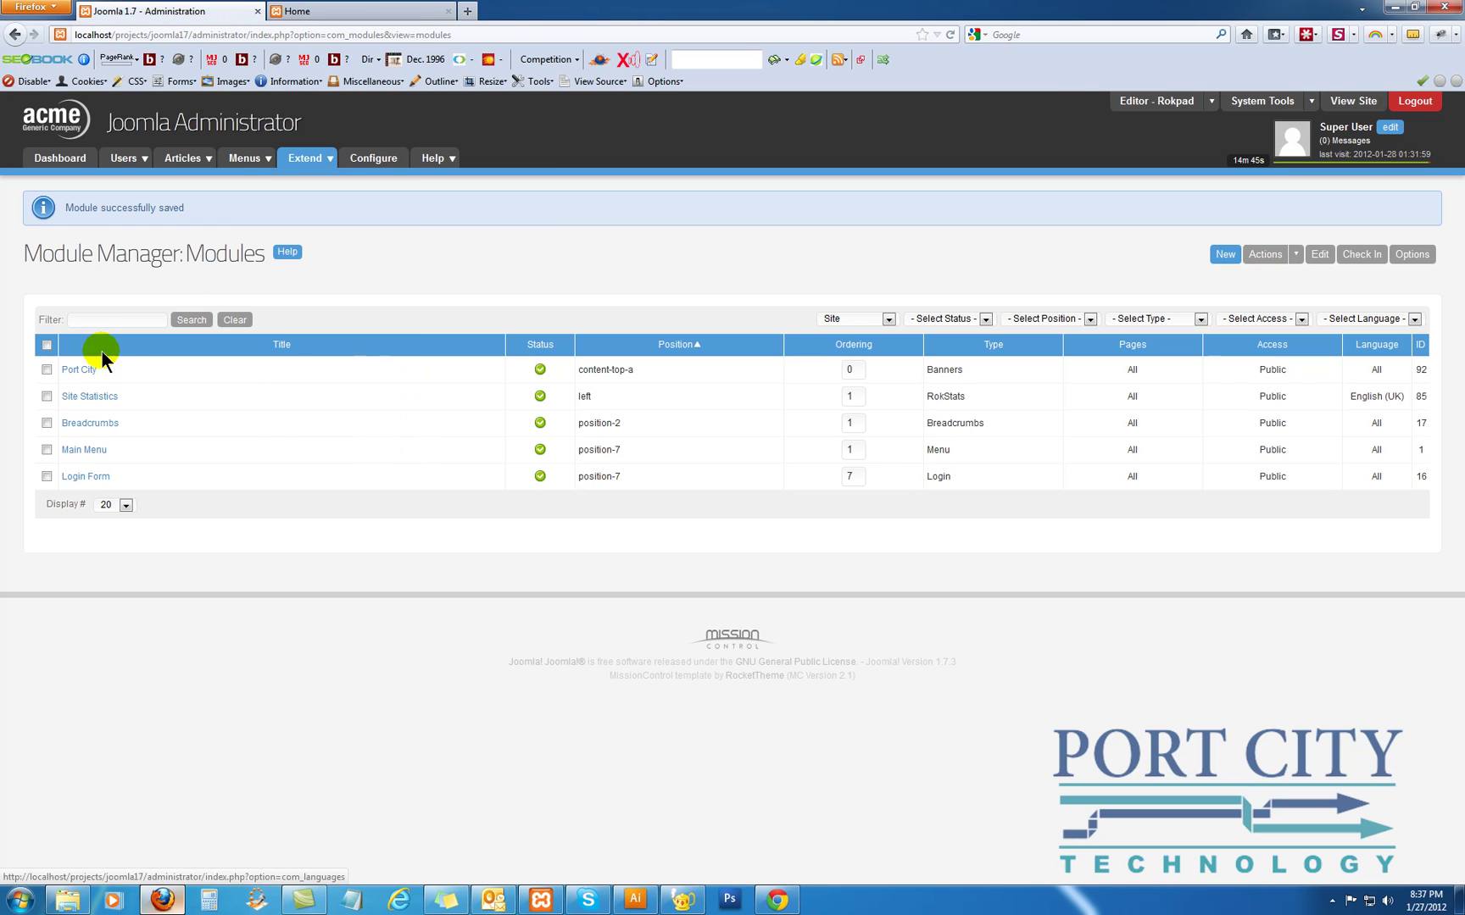
left_click(79, 370)
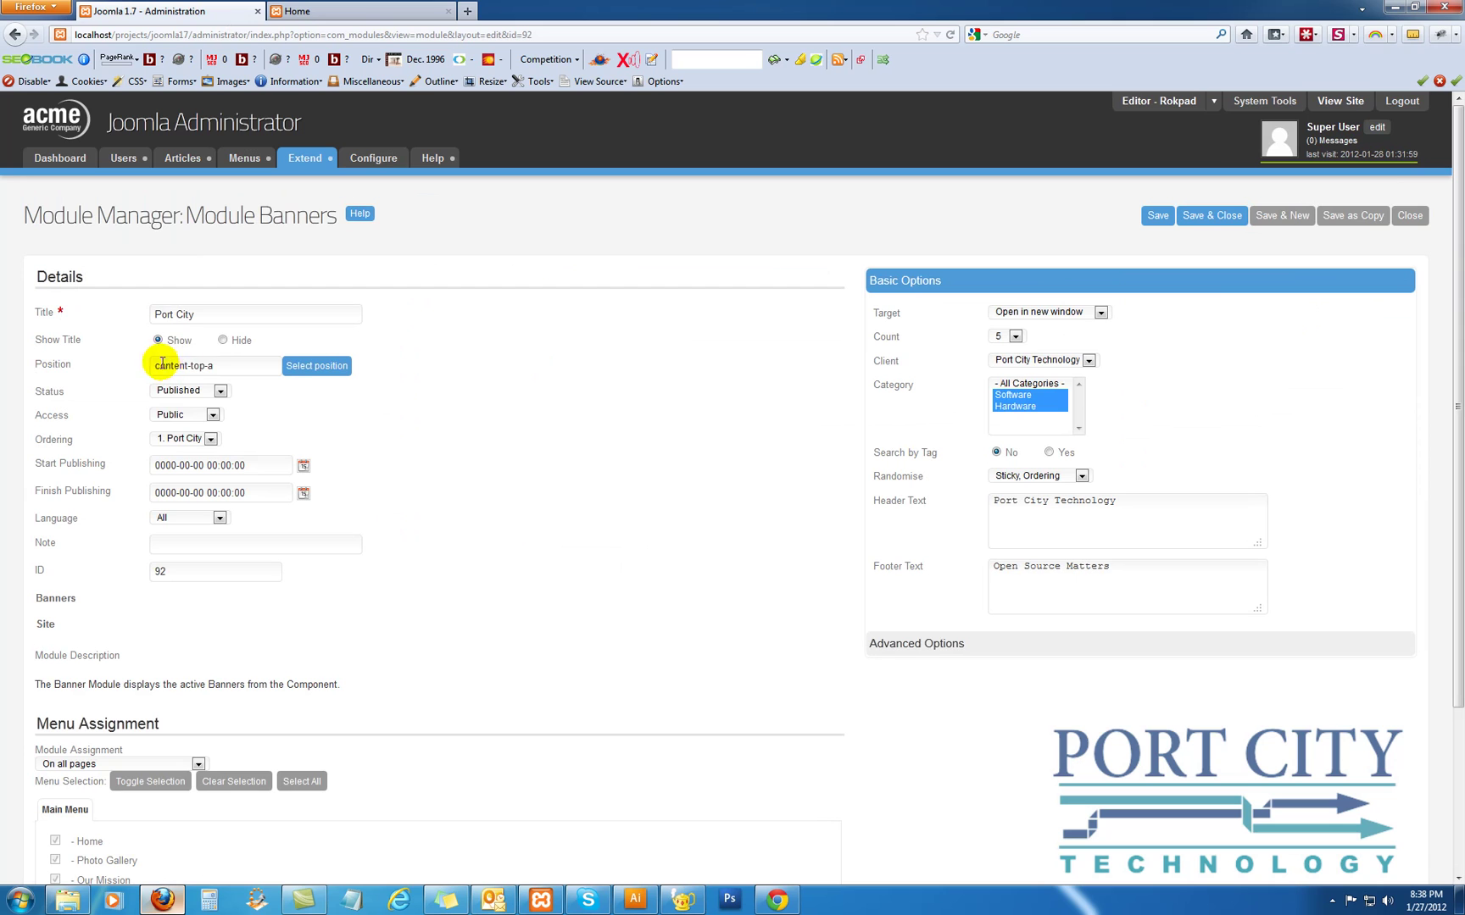
left_click(222, 339)
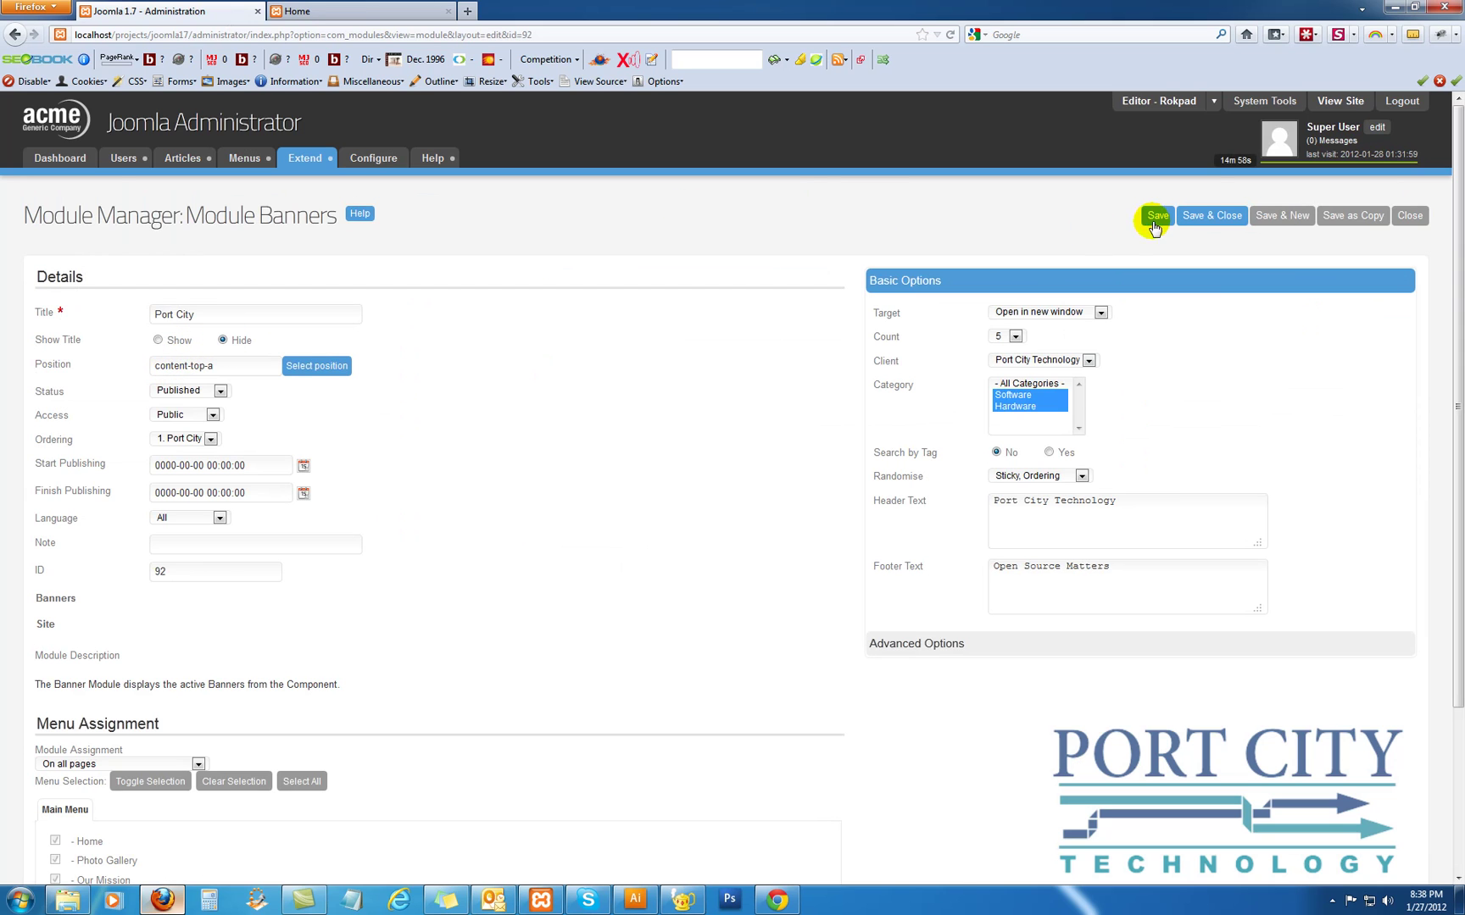
left_click(1211, 217)
Reload the site and check the banner on the Photo Gallery, Our Mission, Tutorials and Home pages
left_click(373, 16)
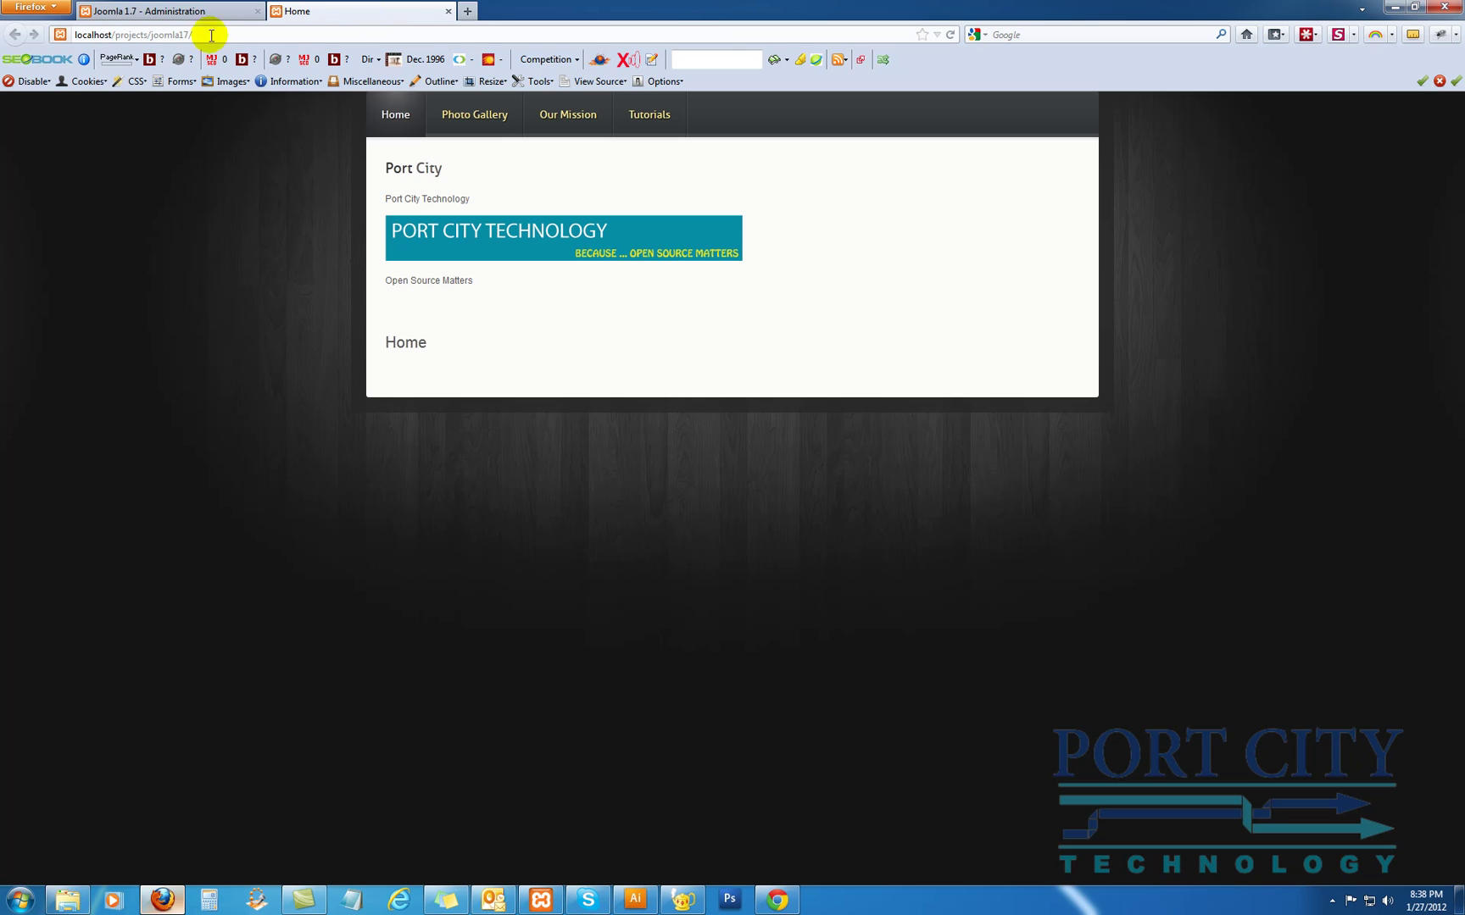
left_click(950, 34)
left_click(581, 270)
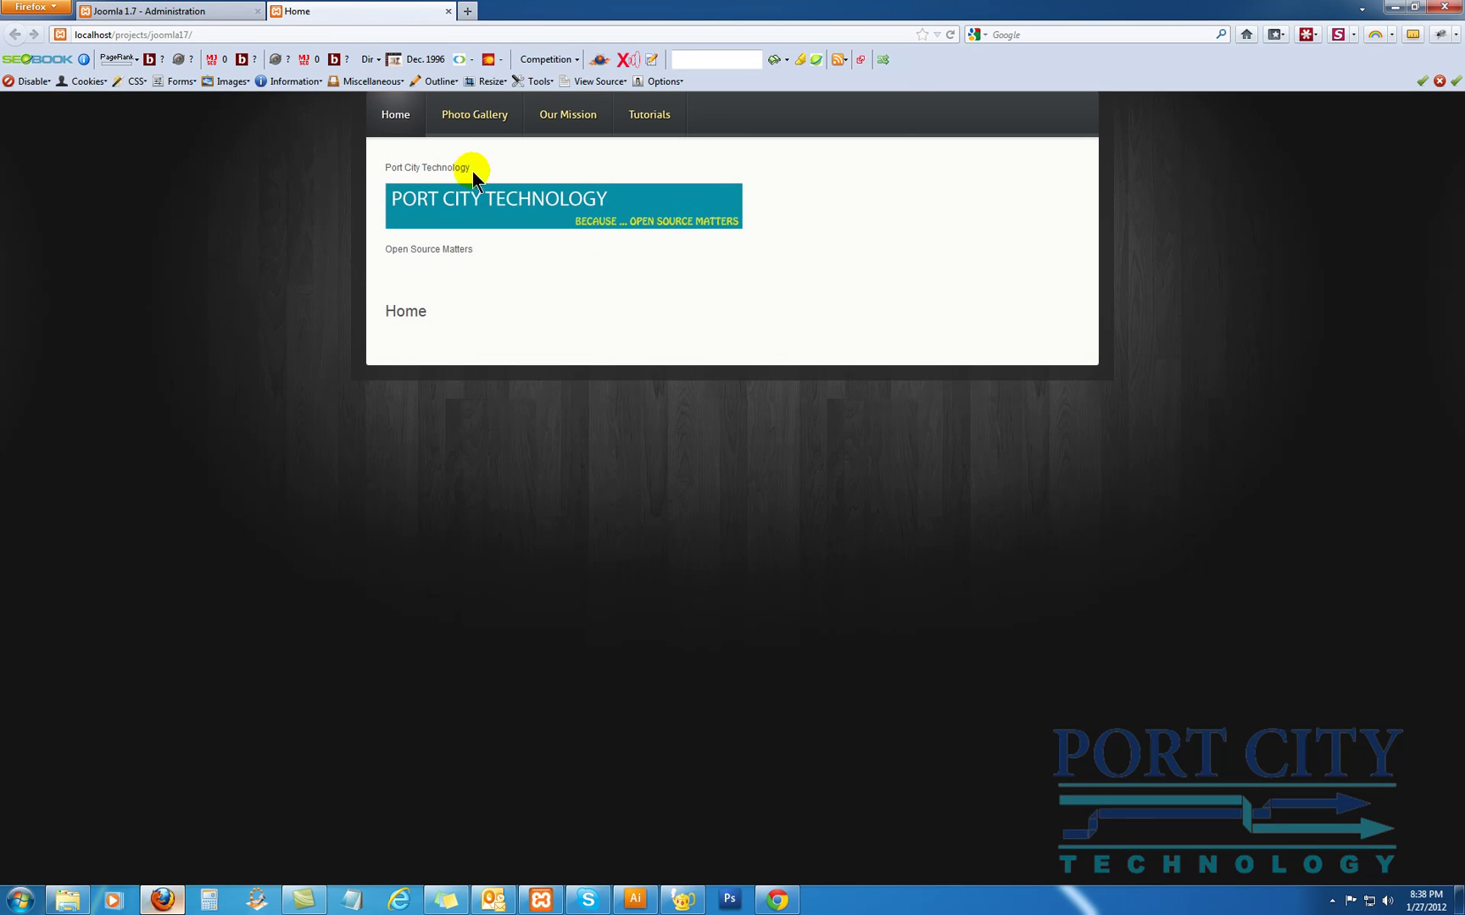
left_click(473, 117)
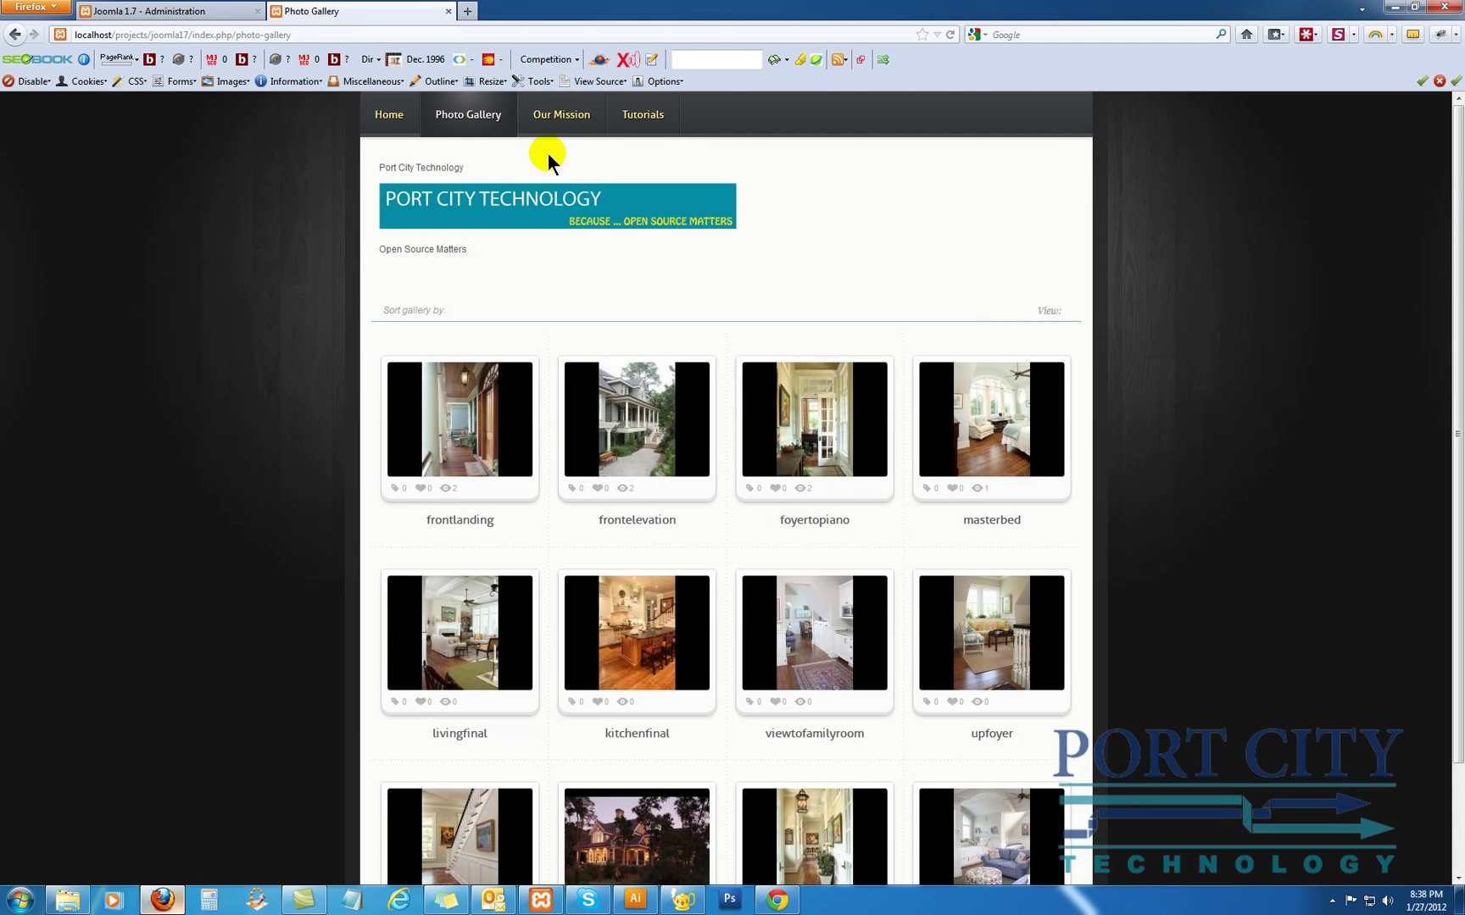
left_click(559, 119)
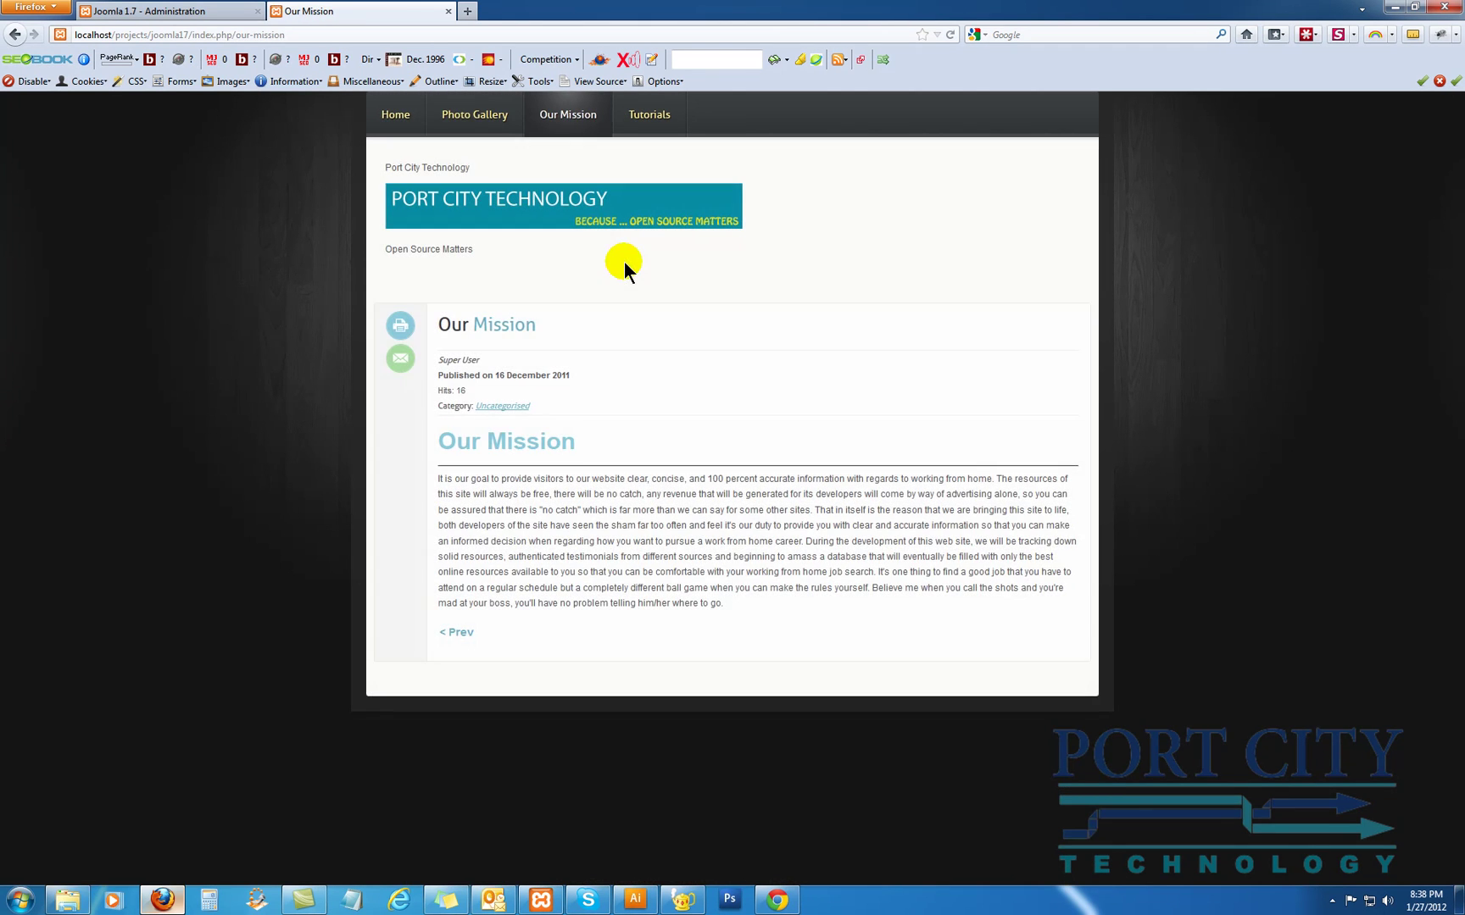
left_click(643, 120)
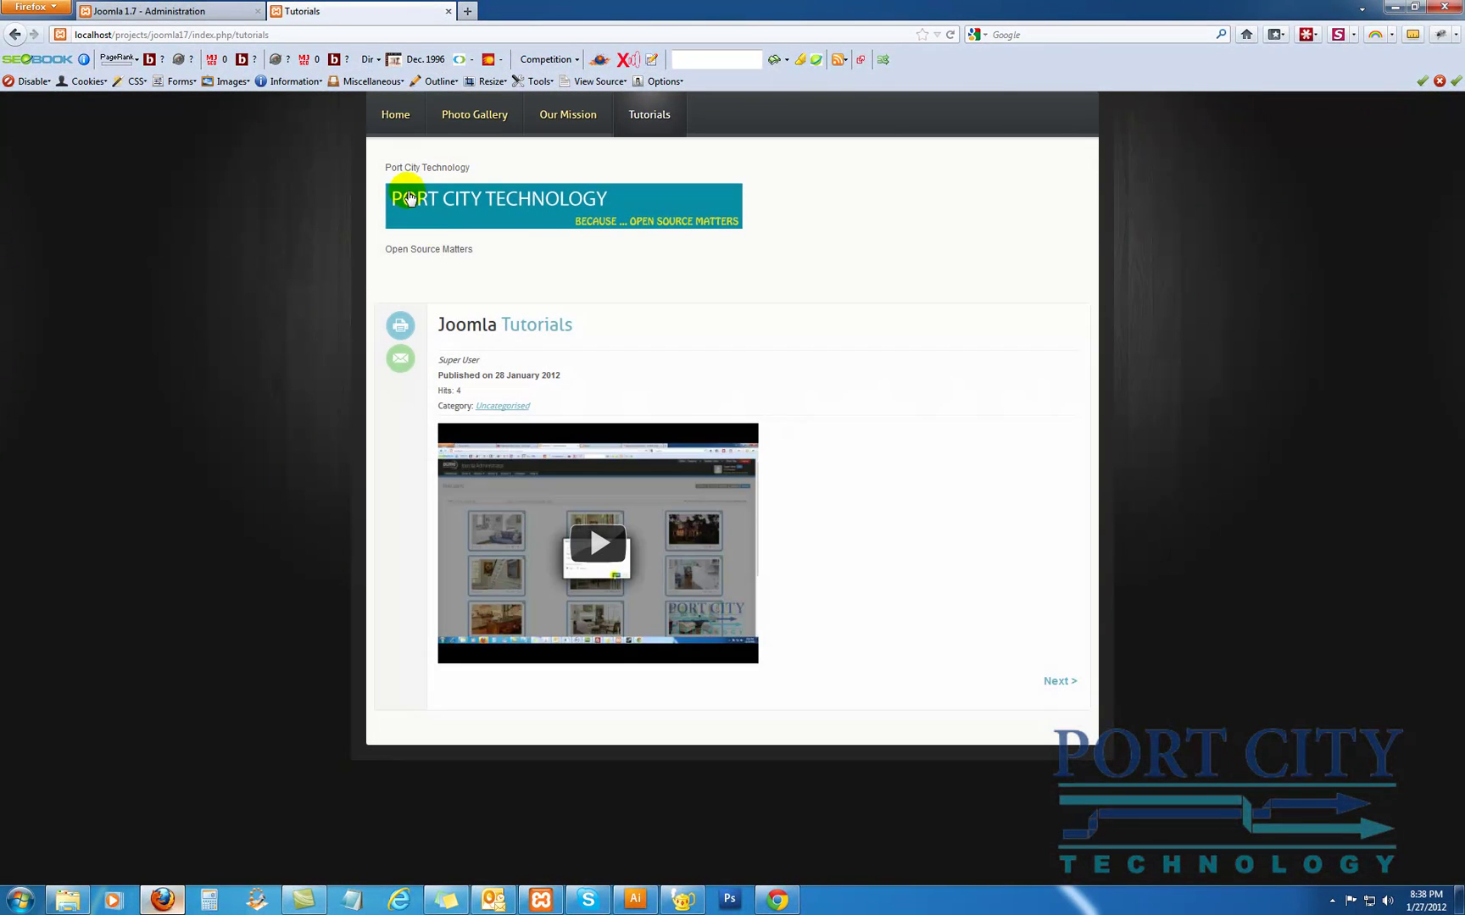
left_click(395, 114)
left_click(188, 12)
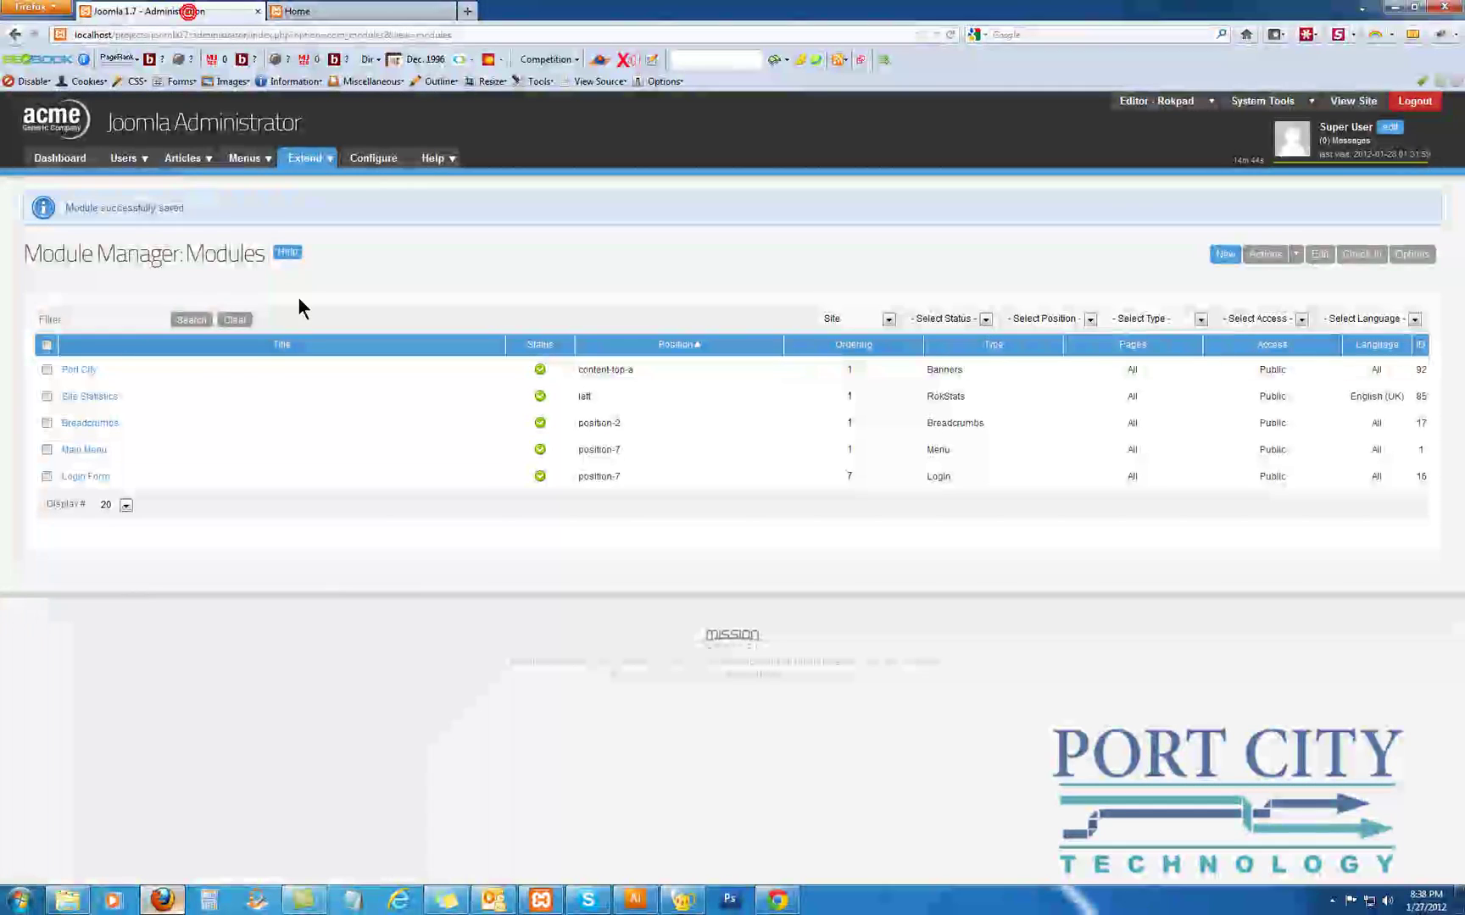